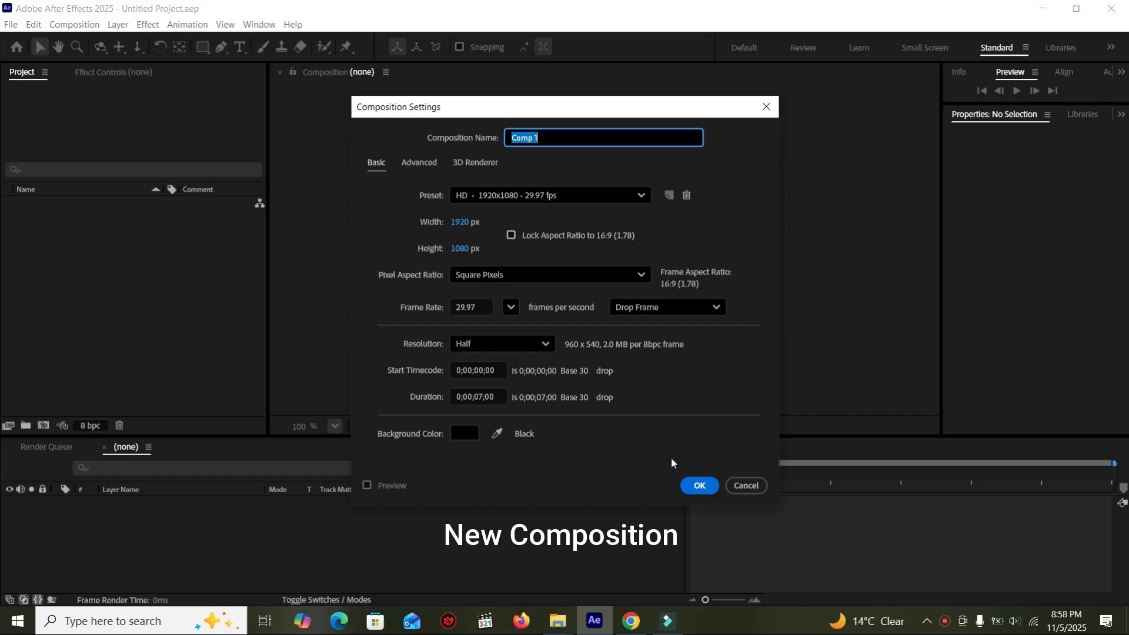
- Create the 1920x1080, 29.97 fps, 7-second composition Comp 1 and import the footage file bg.mp4
{"action": "left_click", "coordinate": [698, 485]}
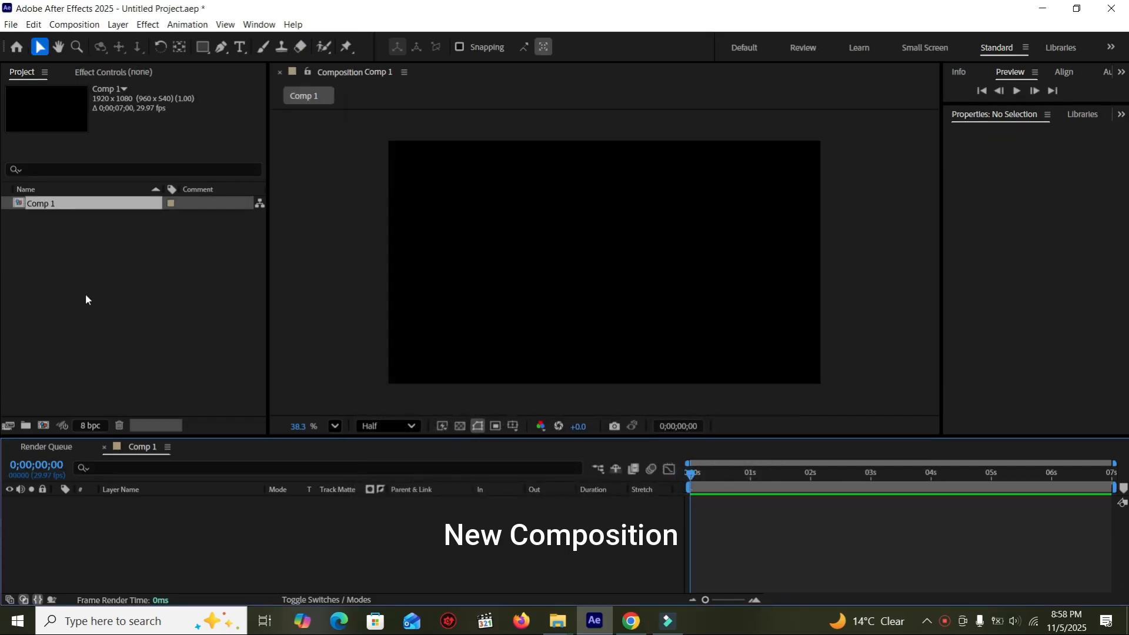
{"action": "left_click", "coordinate": [11, 24]}
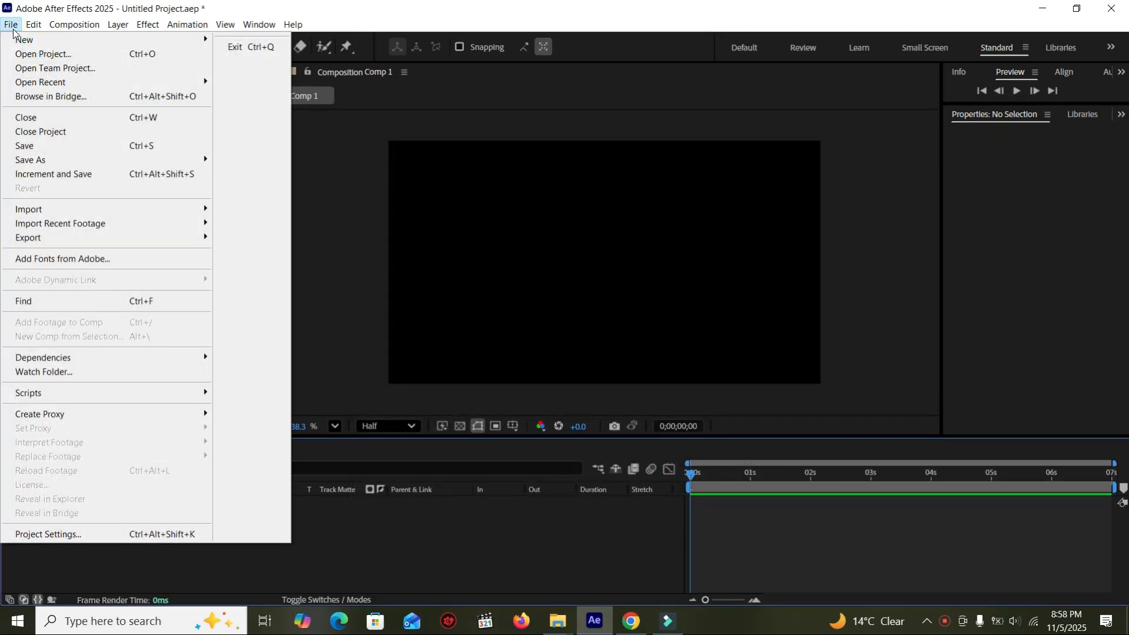
{"action": "mouse_move", "coordinate": [106, 209]}
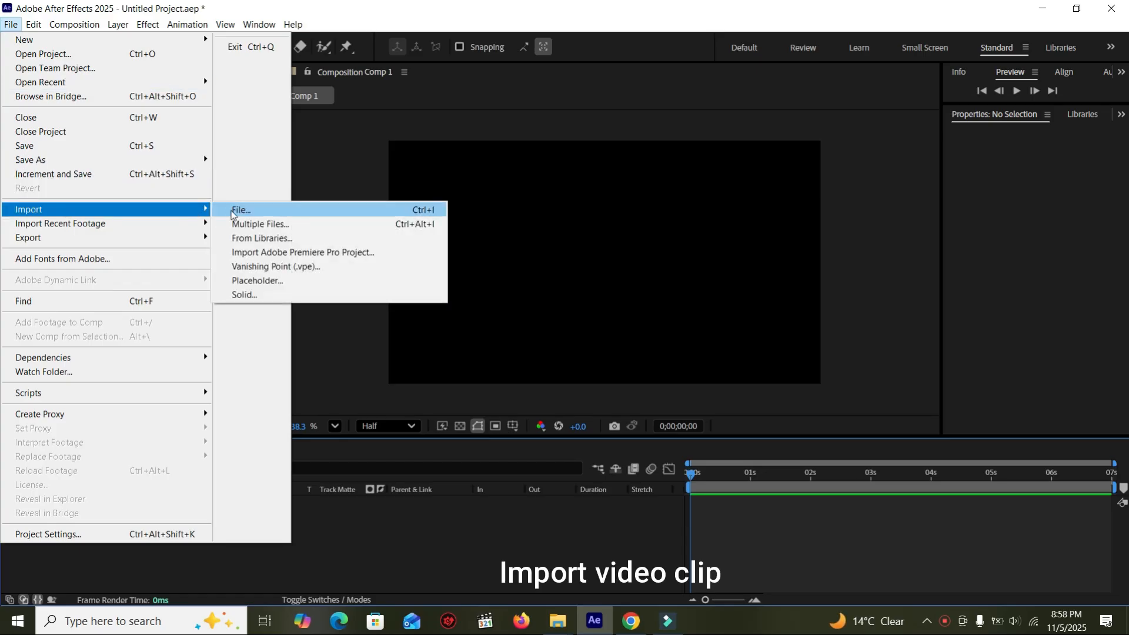
{"action": "left_click", "coordinate": [232, 210]}
{"action": "left_click", "coordinate": [565, 215]}
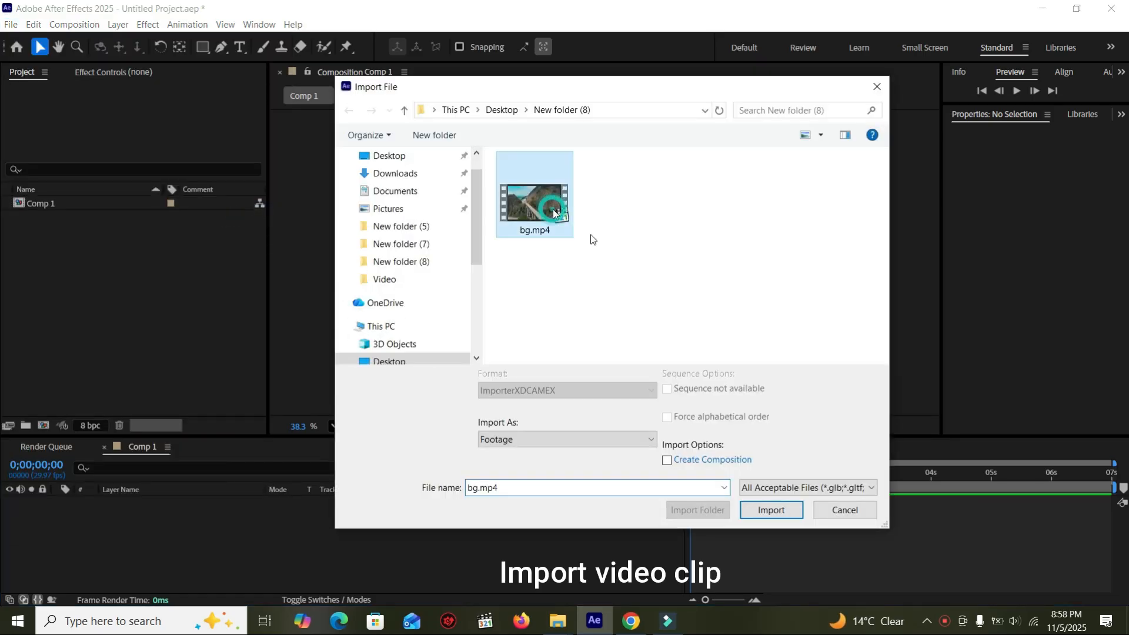
{"action": "left_click", "coordinate": [771, 509]}
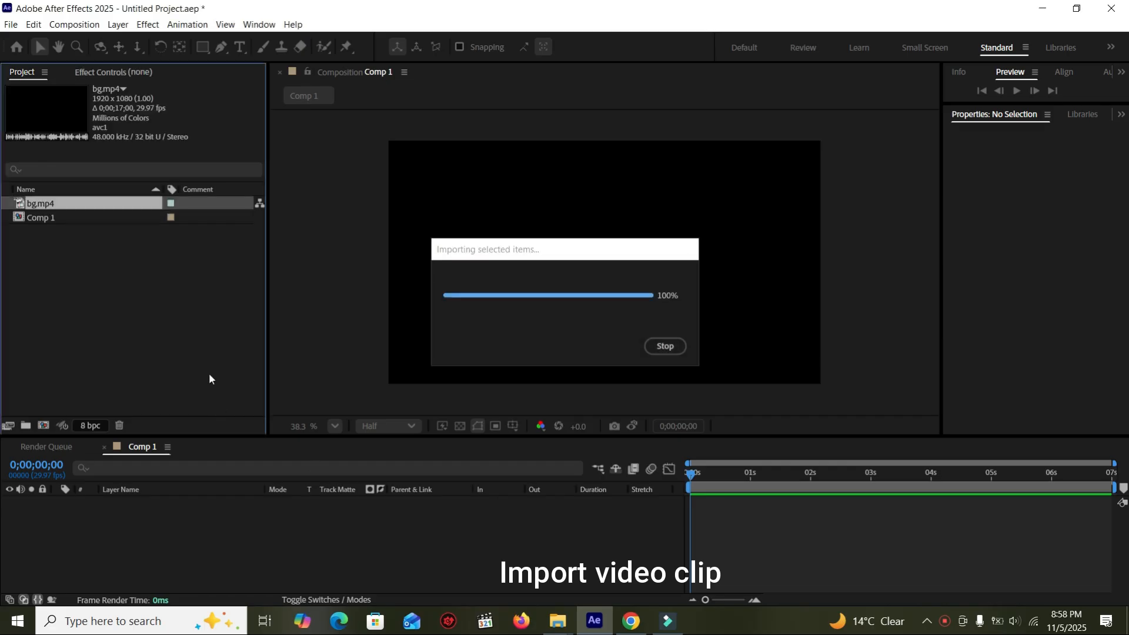
- Place bg.mp4 in Comp 1 and pre-compose it as bg.mp4 Comp 1, moving all attributes into the new composition
{"action": "left_click_drag", "start_coordinate": [125, 211], "coordinate": [192, 524]}
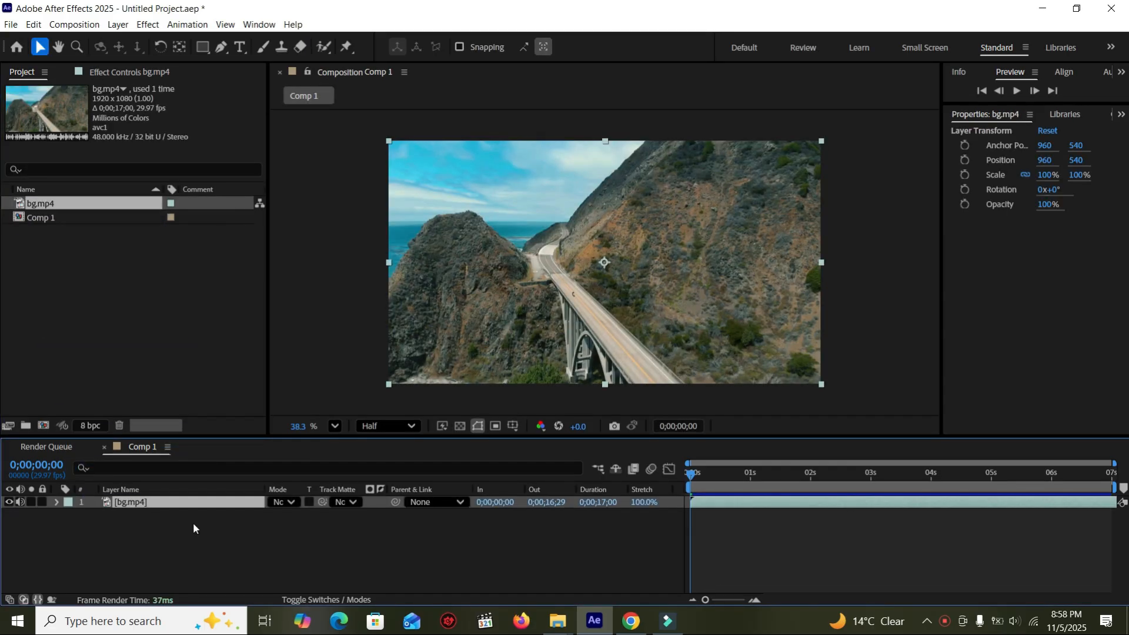
{"action": "right_click", "coordinate": [191, 501]}
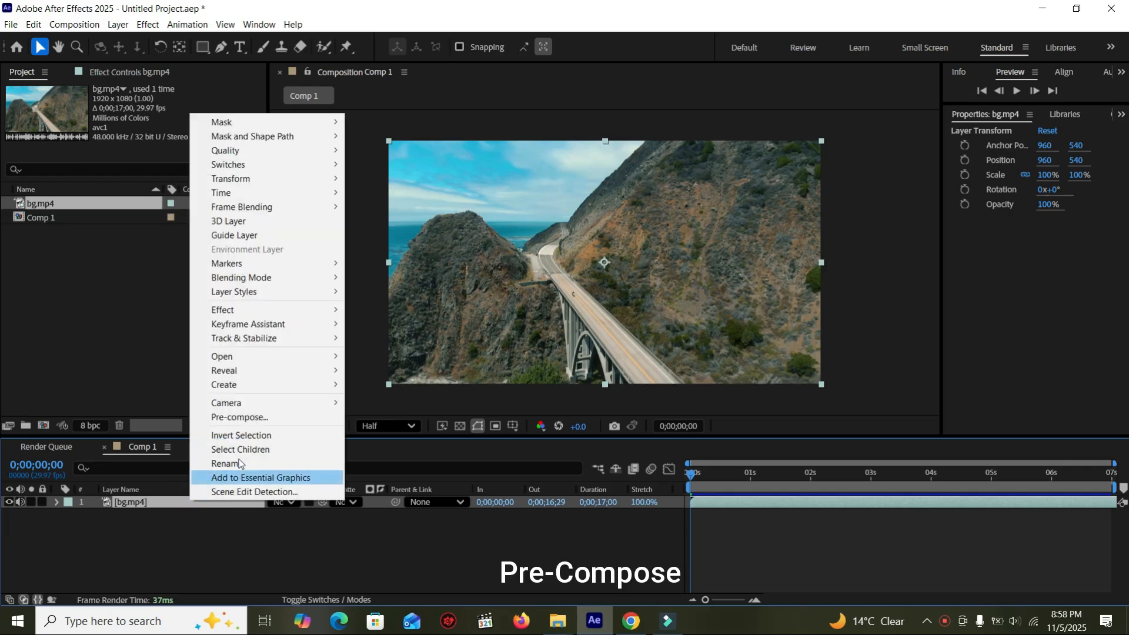
{"action": "left_click", "coordinate": [238, 417]}
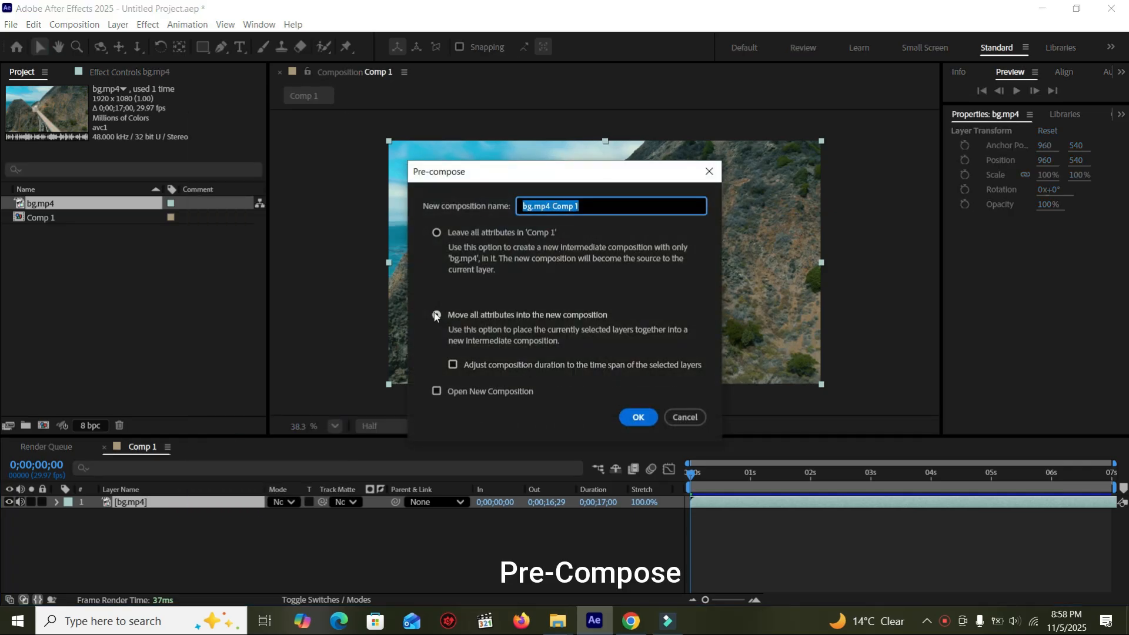
{"action": "left_click", "coordinate": [436, 315]}
{"action": "left_click", "coordinate": [638, 417]}
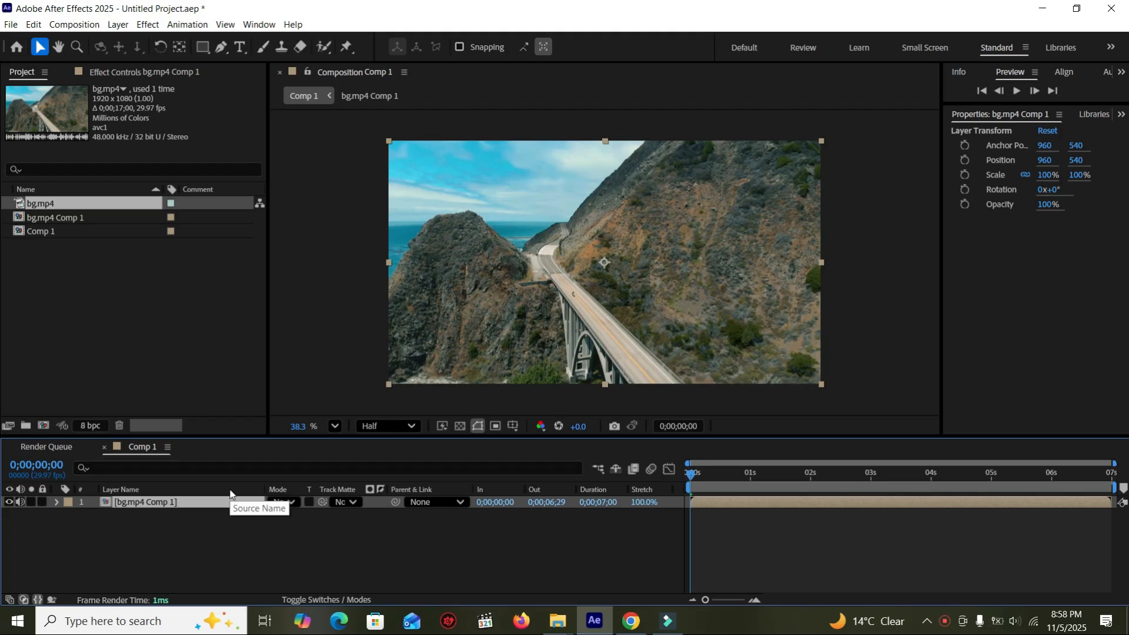
- Run Track Camera on the bg.mp4 Comp 1 layer and set the track point size to 159%
{"action": "left_click", "coordinate": [259, 24]}
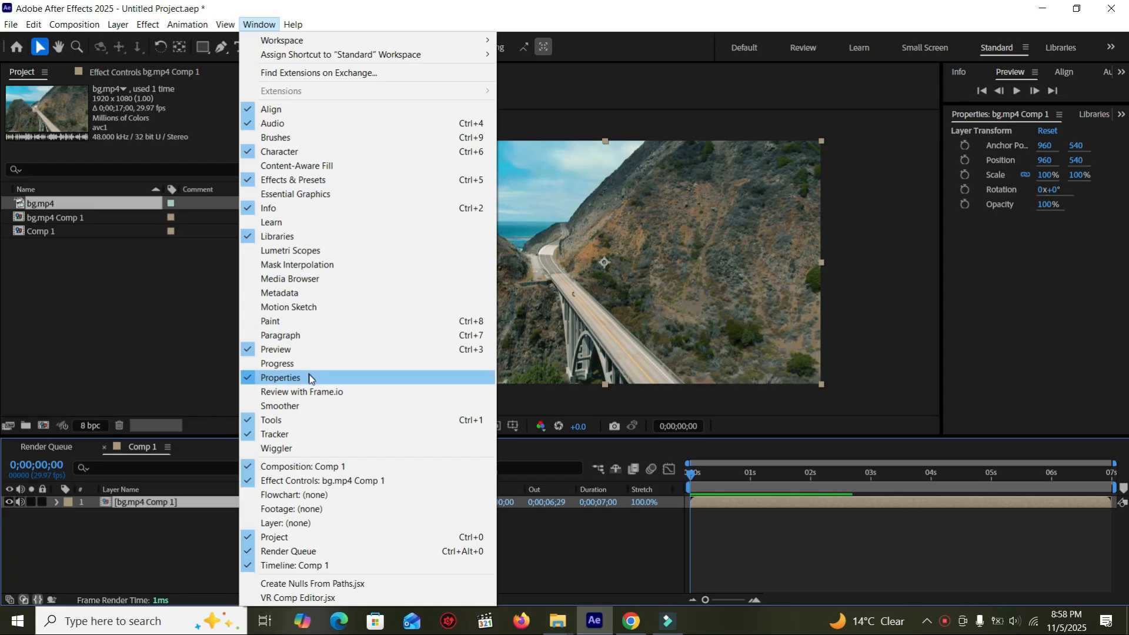
{"action": "left_click", "coordinate": [295, 436]}
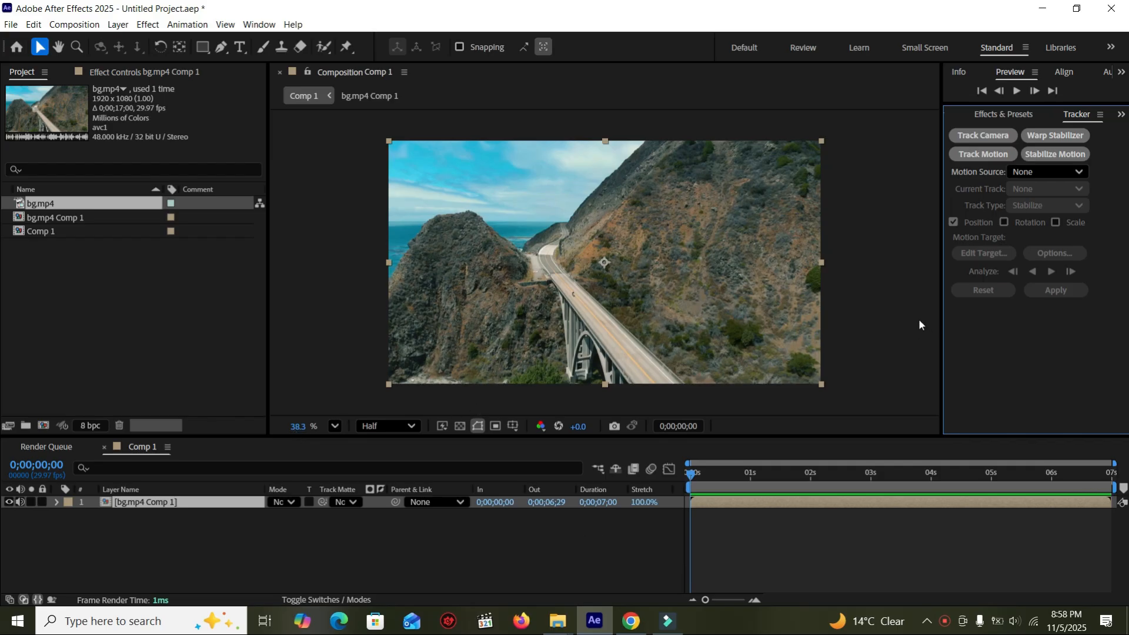
{"action": "left_click", "coordinate": [982, 136]}
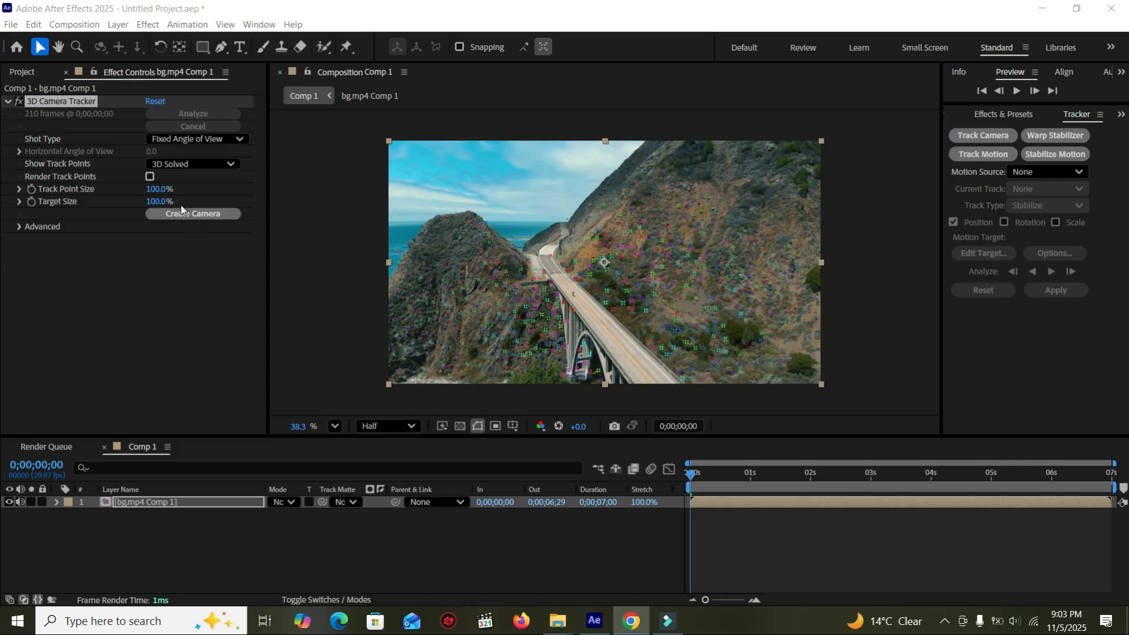
{"action": "left_click_drag", "start_coordinate": [158, 189], "coordinate": [211, 197]}
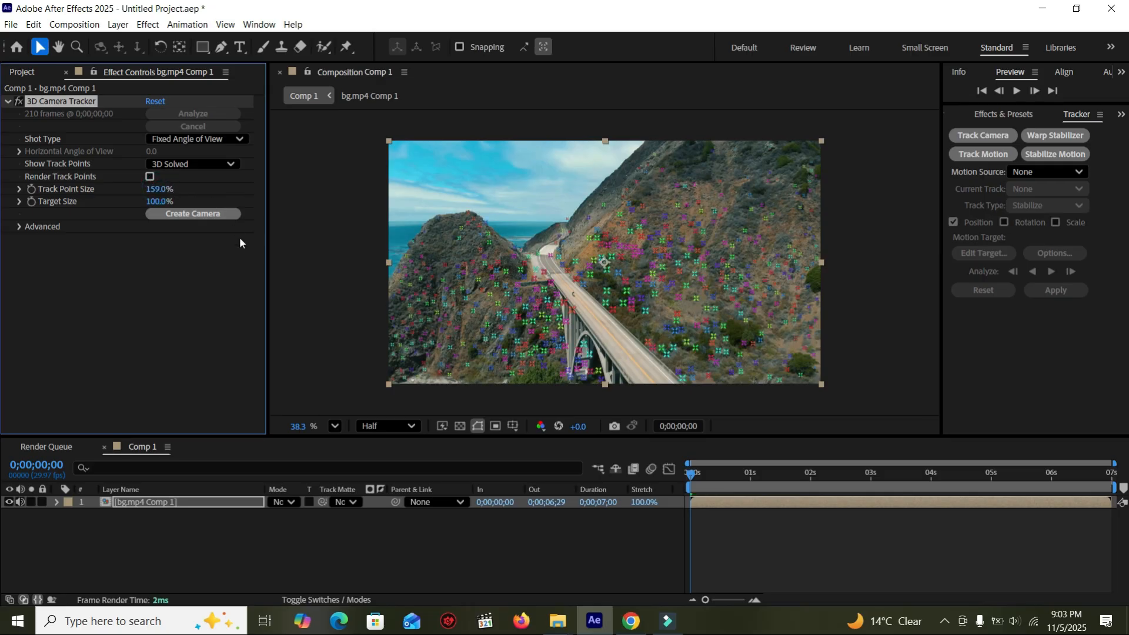
- Create a null and camera from four track points: two at the bridge's near end and two on the distant hilltops
{"action": "left_click", "coordinate": [682, 379]}
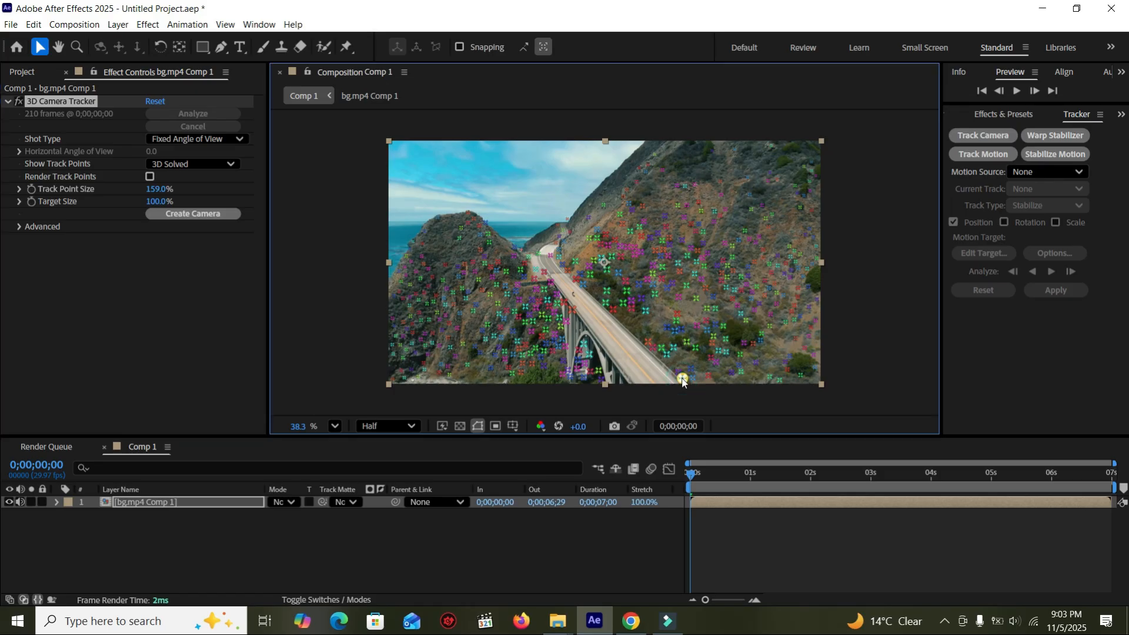
{"action": "left_click", "coordinate": [602, 381]}
{"action": "left_click", "coordinate": [682, 379]}
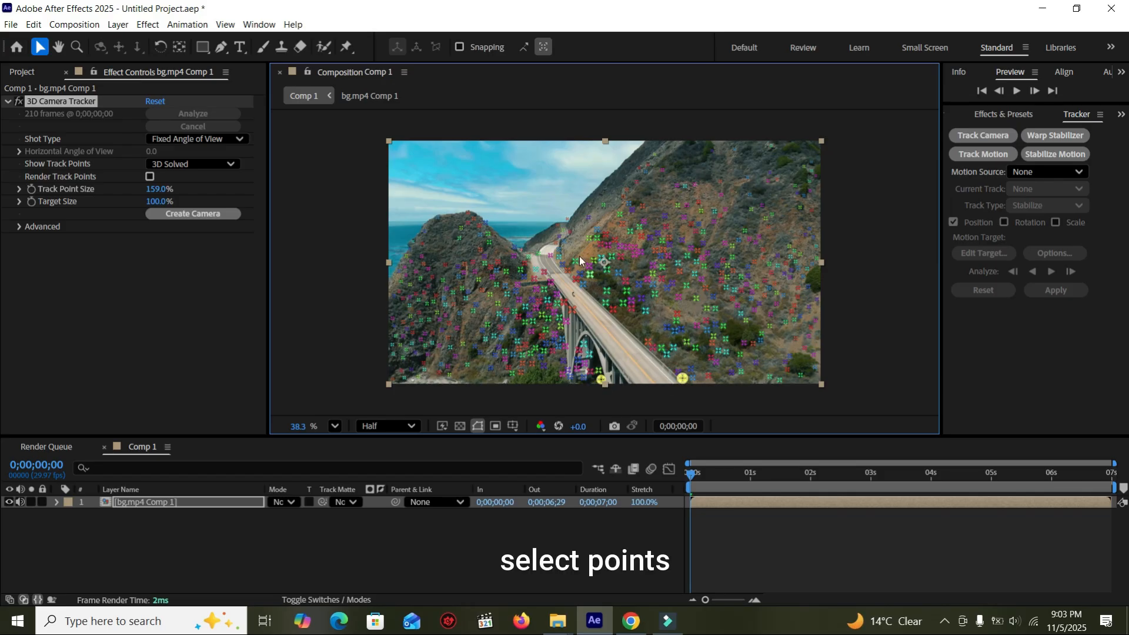
{"action": "scroll", "coordinate": [576, 222], "scroll_direction": "up", "scroll_amount": 3}
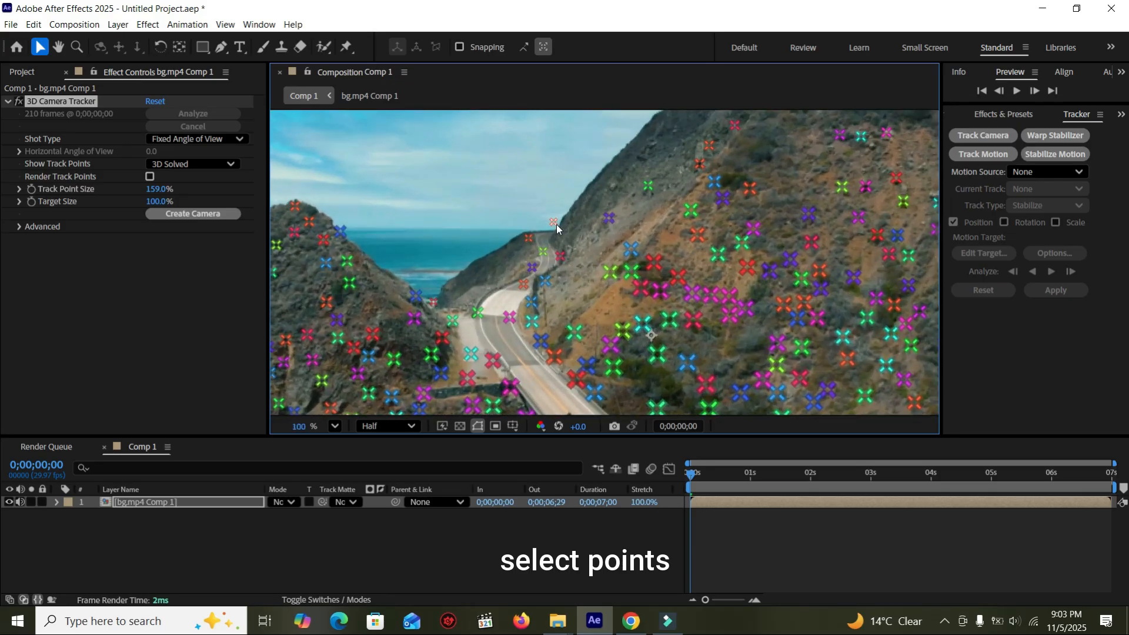
{"action": "left_click", "coordinate": [553, 222]}
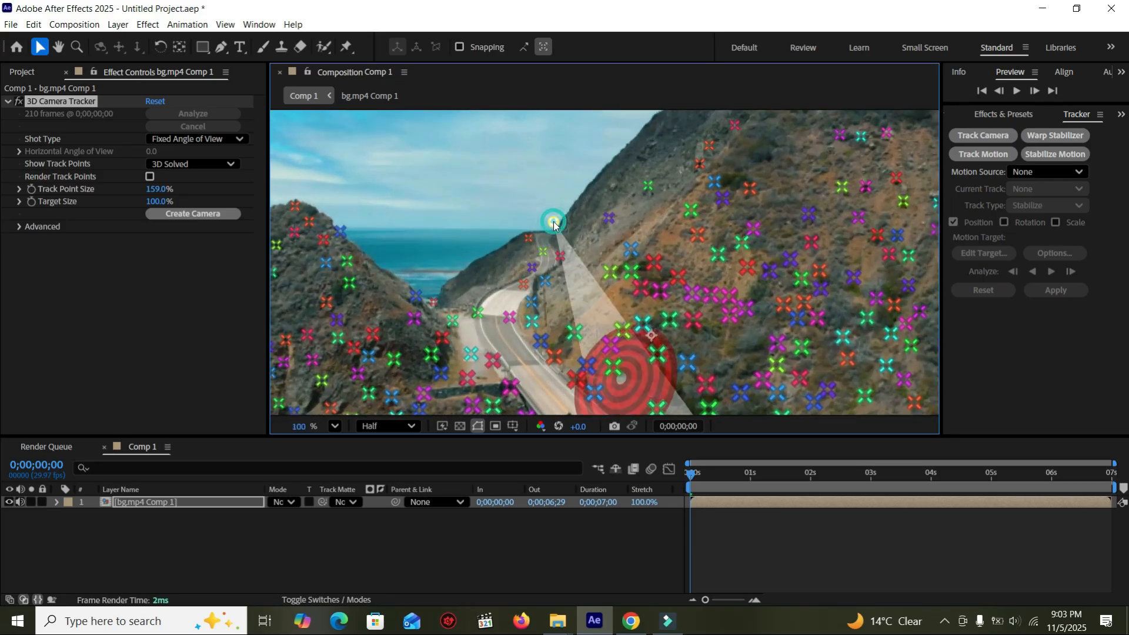
{"action": "left_click", "coordinate": [295, 207], "text": "shift"}
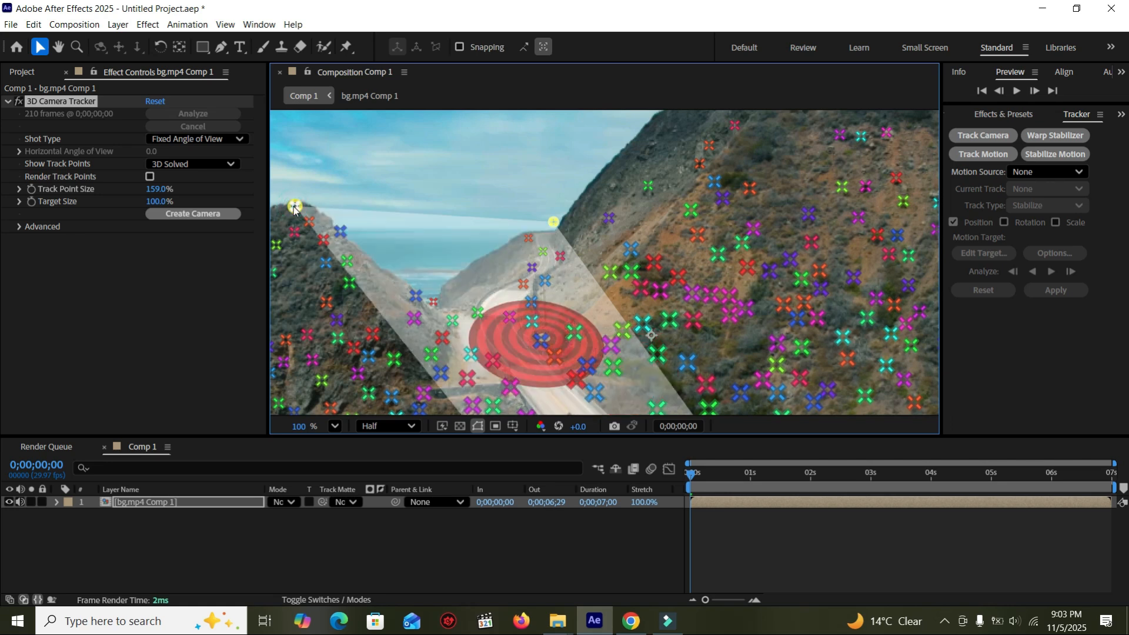
{"action": "left_click", "coordinate": [335, 426]}
{"action": "left_click", "coordinate": [374, 149]}
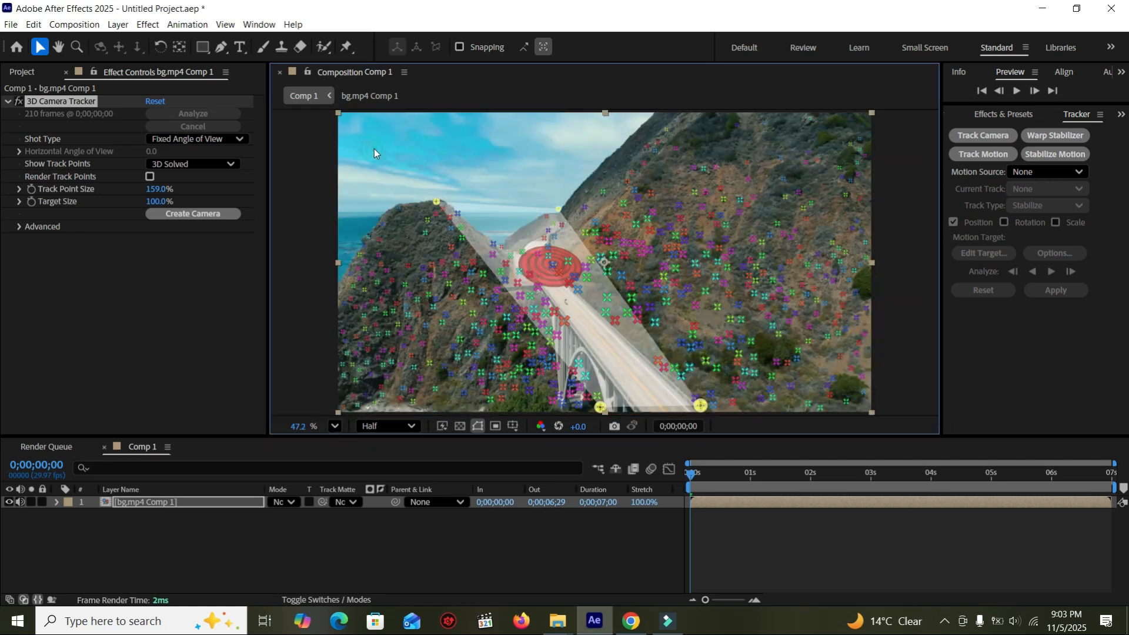
{"action": "right_click", "coordinate": [594, 326]}
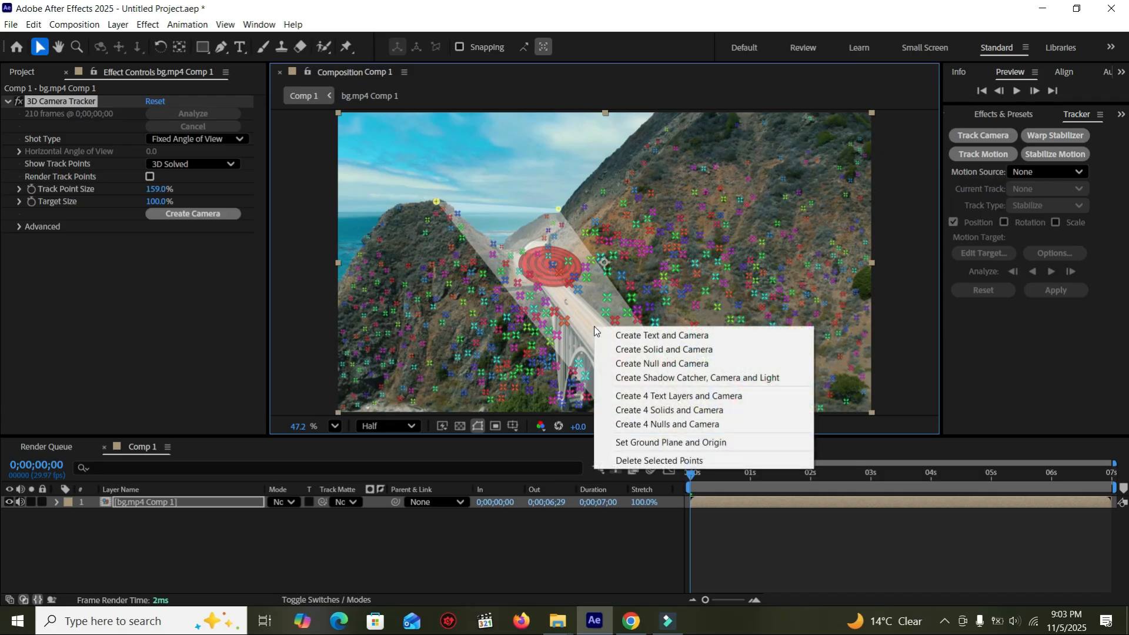
{"action": "left_click", "coordinate": [670, 364]}
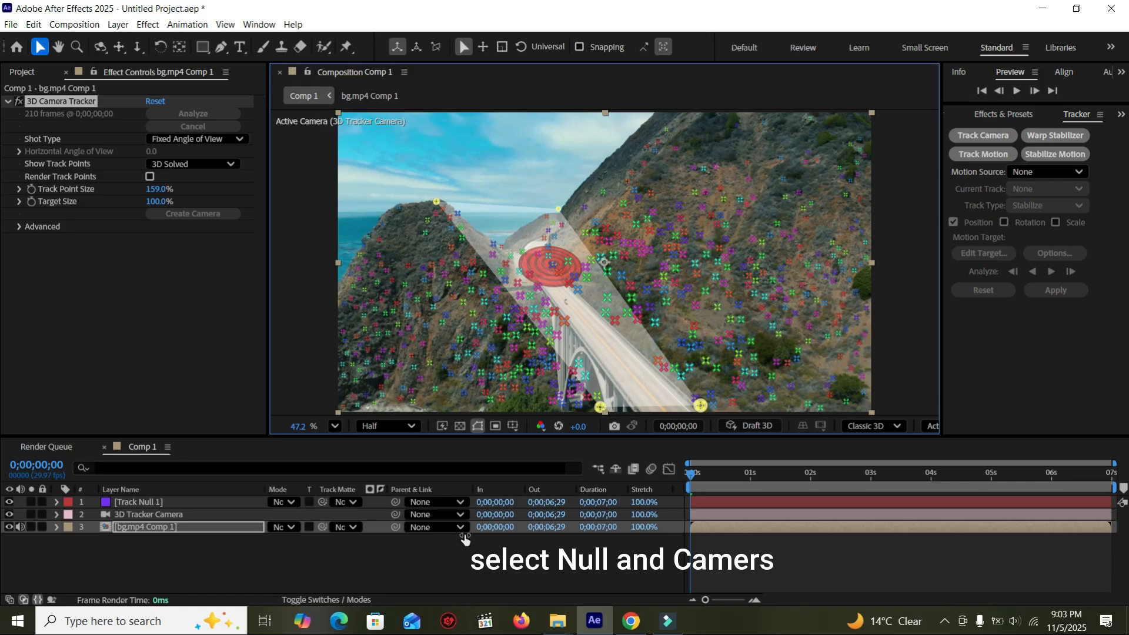
{"action": "left_click", "coordinate": [443, 560]}
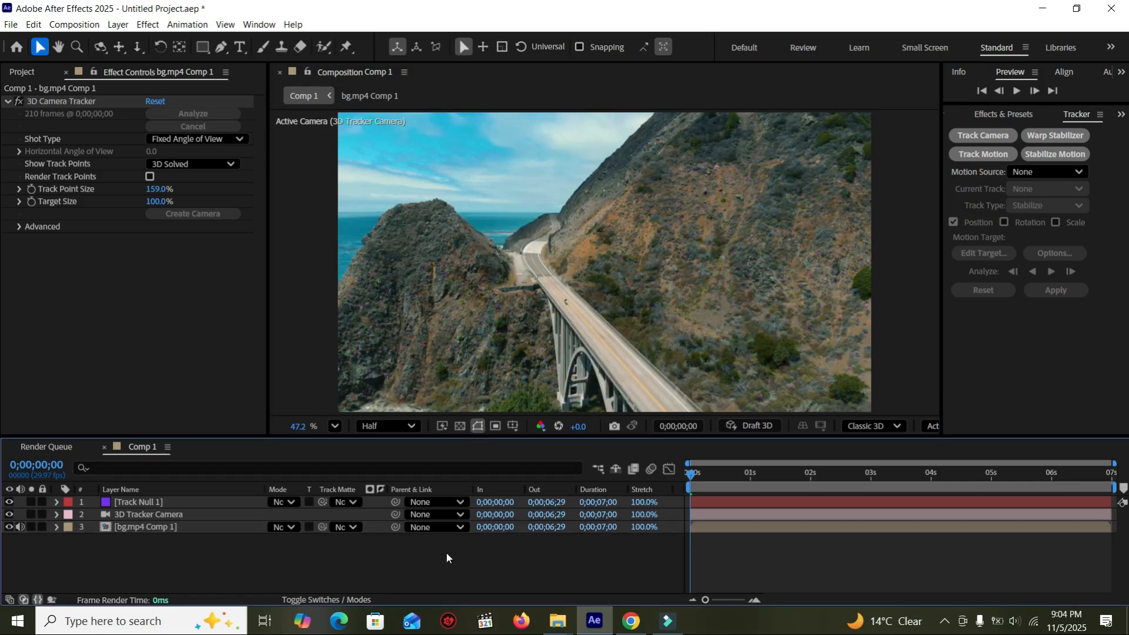
- Draw a straight line with the Pen tool along the bridge road, from its near end to the far curve
{"action": "left_click", "coordinate": [222, 47]}
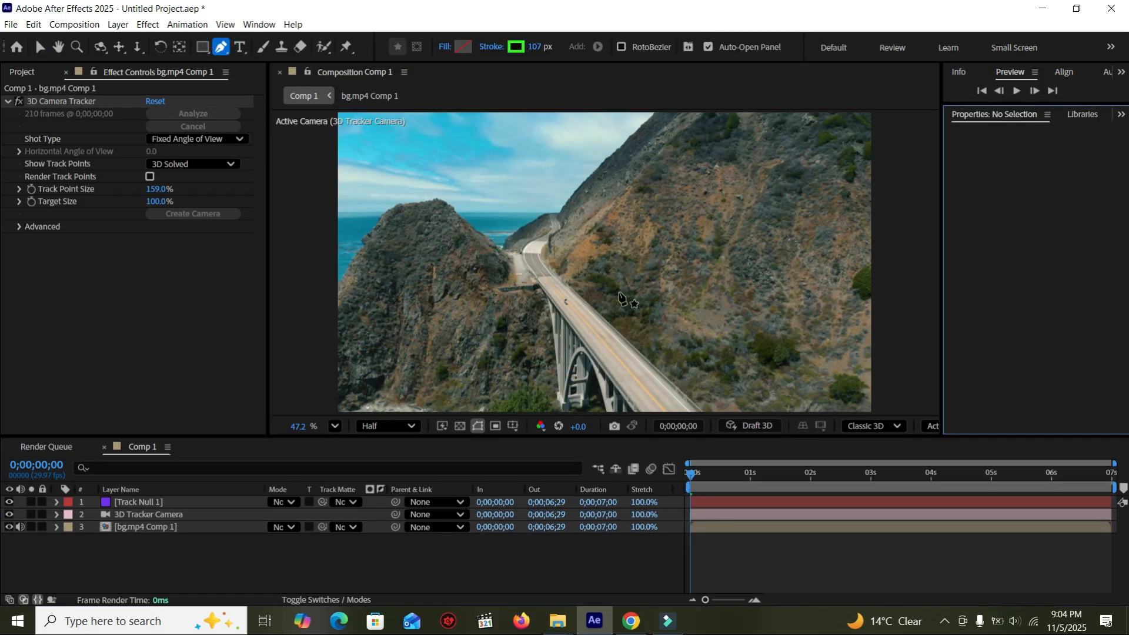
{"action": "scroll", "coordinate": [677, 402], "scroll_direction": "up", "scroll_amount": 2}
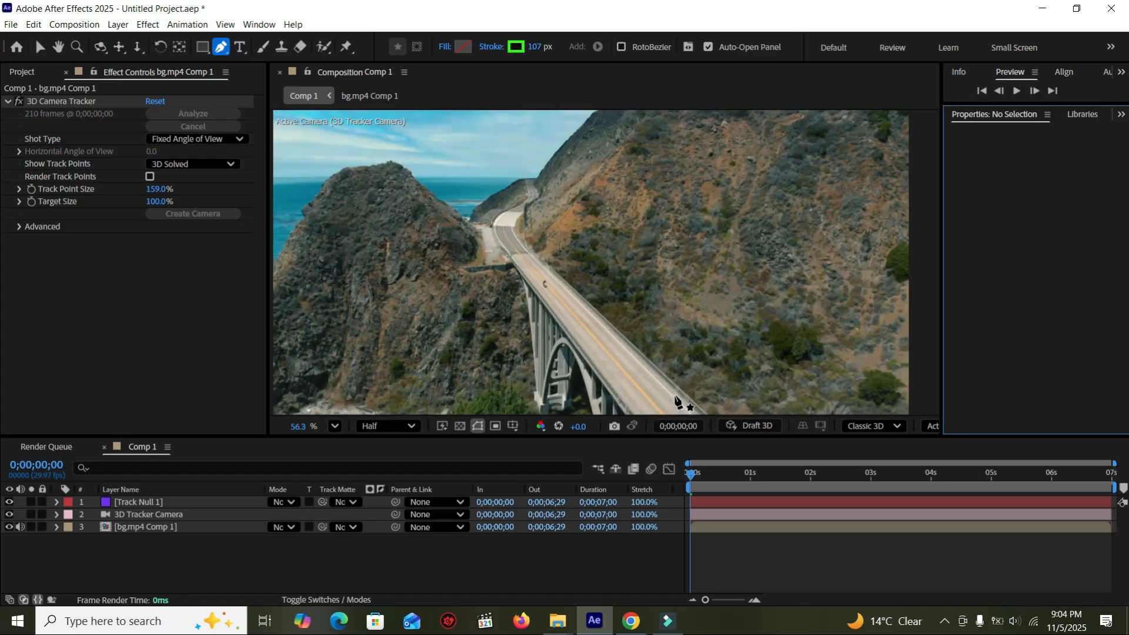
{"action": "scroll", "coordinate": [678, 402], "scroll_direction": "down", "scroll_amount": 1}
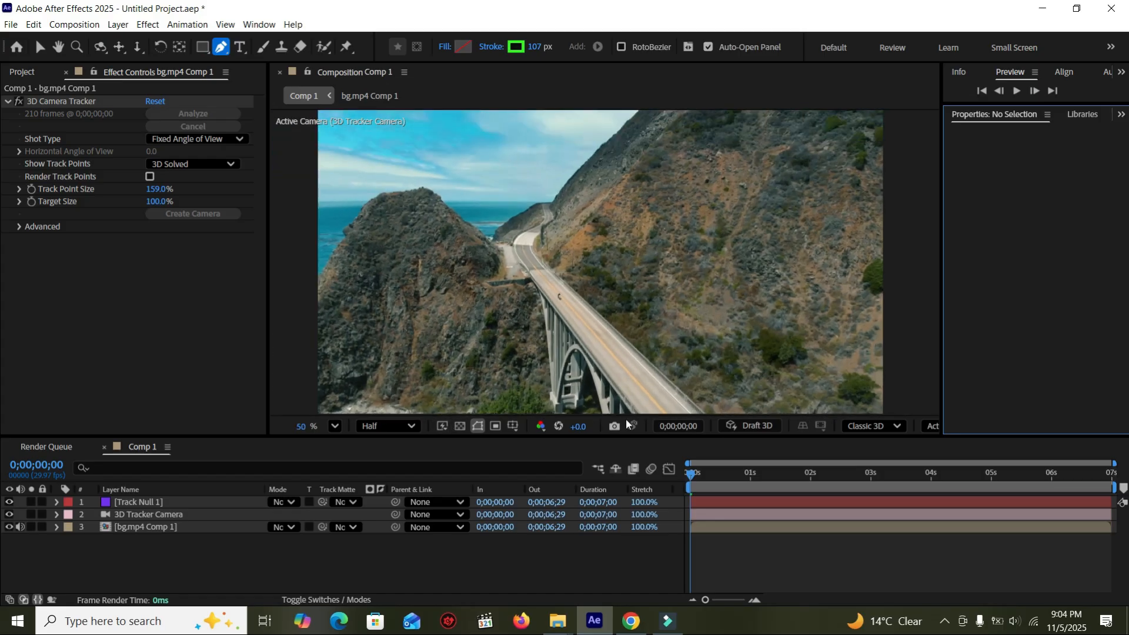
{"action": "left_click", "coordinate": [662, 410]}
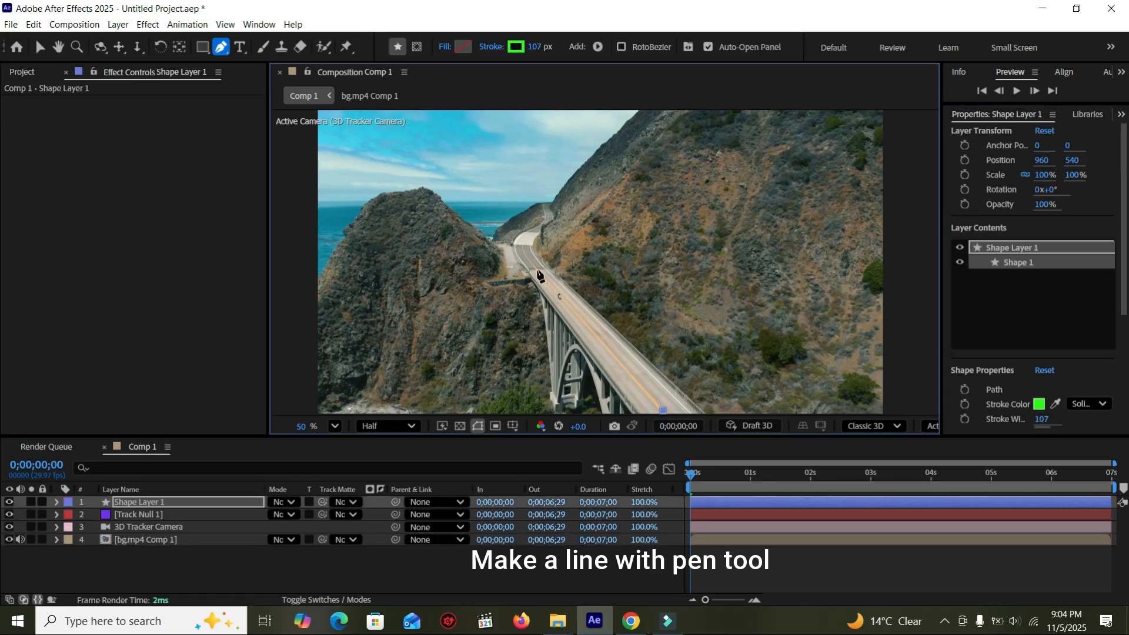
{"action": "left_click", "coordinate": [530, 264]}
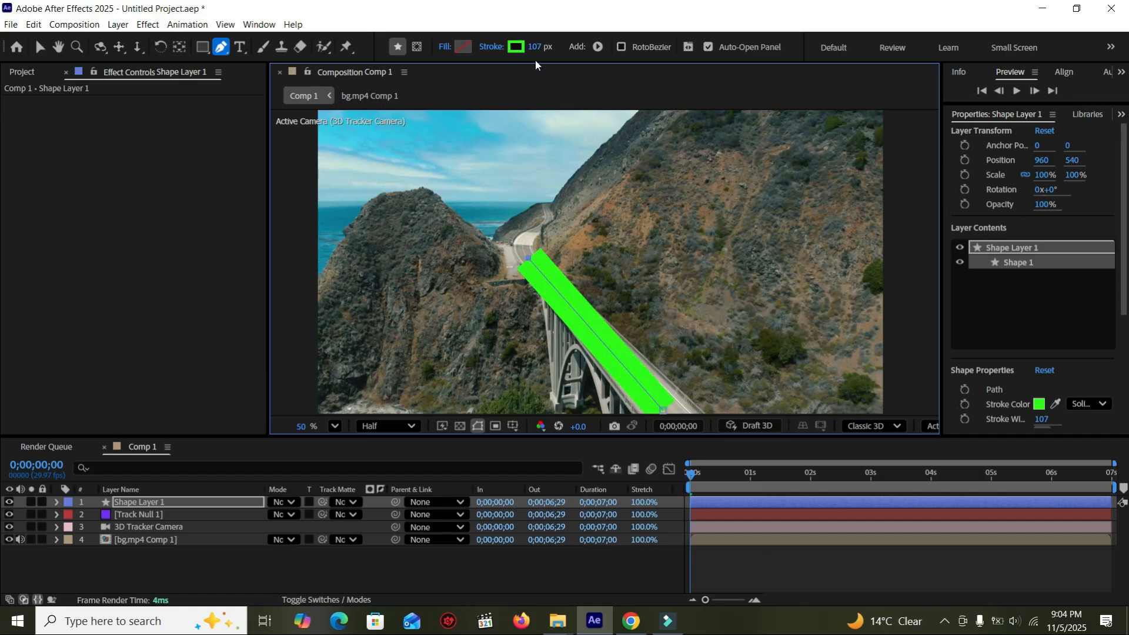
- Set the green line's stroke width to 30 px and return to the Selection tool
{"action": "left_click_drag", "start_coordinate": [536, 53], "coordinate": [475, 44]}
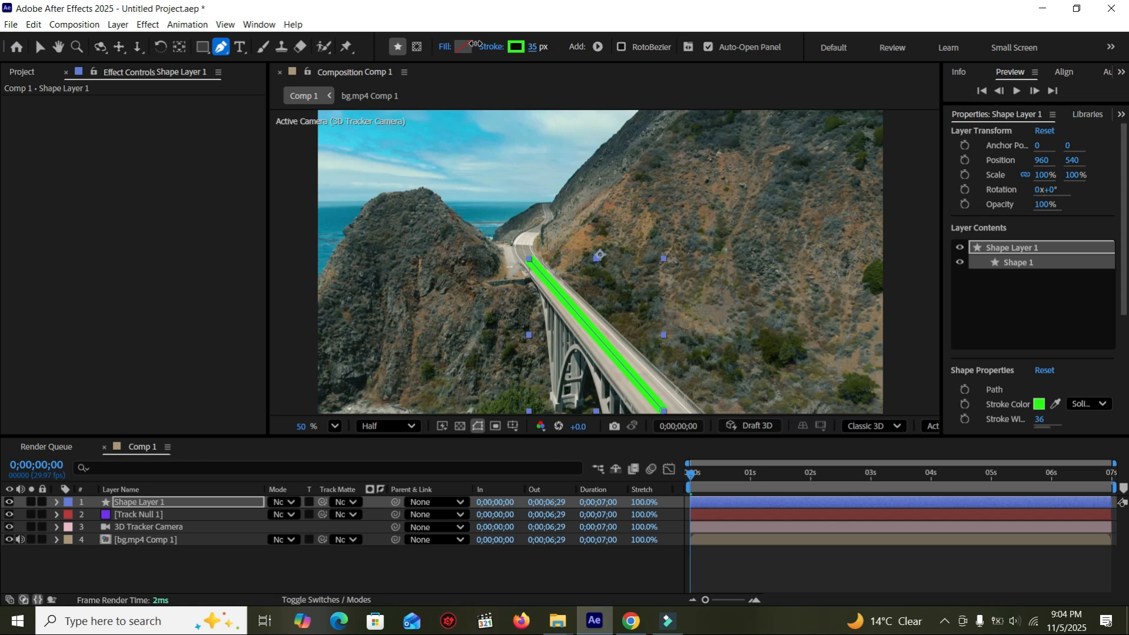
{"action": "scroll", "coordinate": [586, 329], "scroll_direction": "up", "scroll_amount": 3}
{"action": "scroll", "coordinate": [589, 332], "scroll_direction": "down", "scroll_amount": 2}
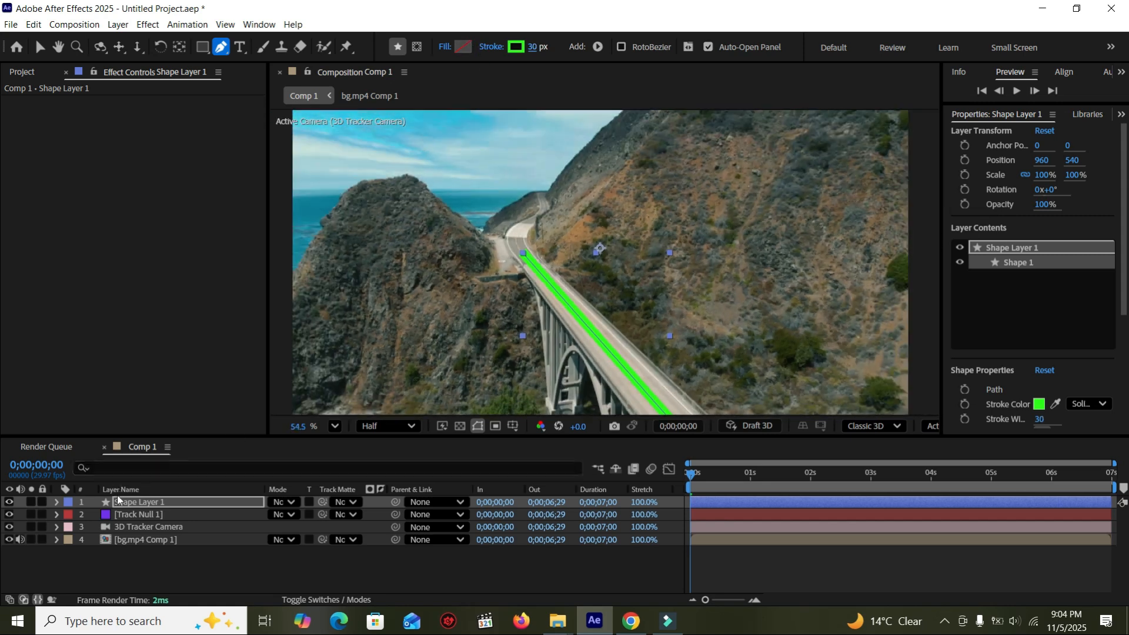
{"action": "left_click", "coordinate": [37, 47]}
- Reveal and copy the Position property of the Track Null 1 layer
{"action": "left_click", "coordinate": [141, 516]}
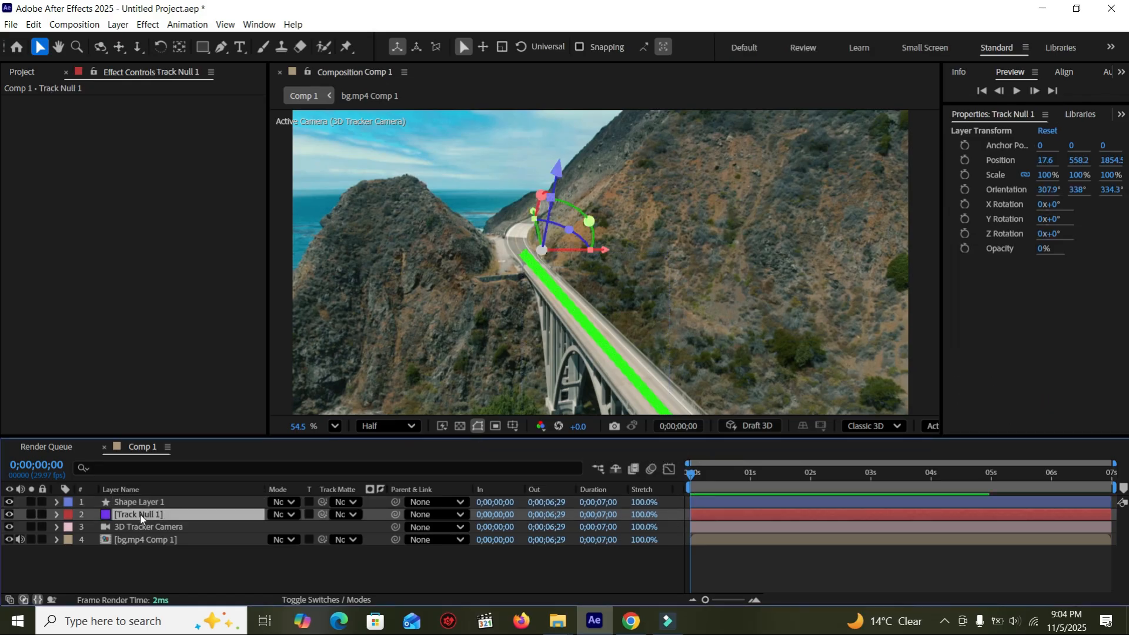
{"action": "key", "text": "p"}
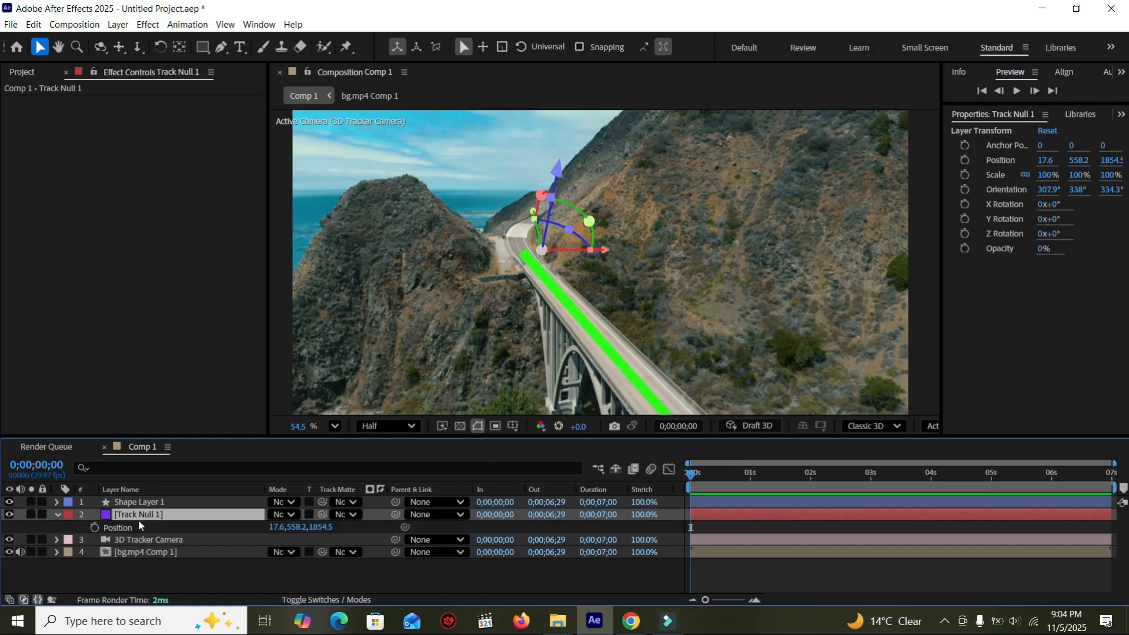
{"action": "left_click", "coordinate": [131, 529]}
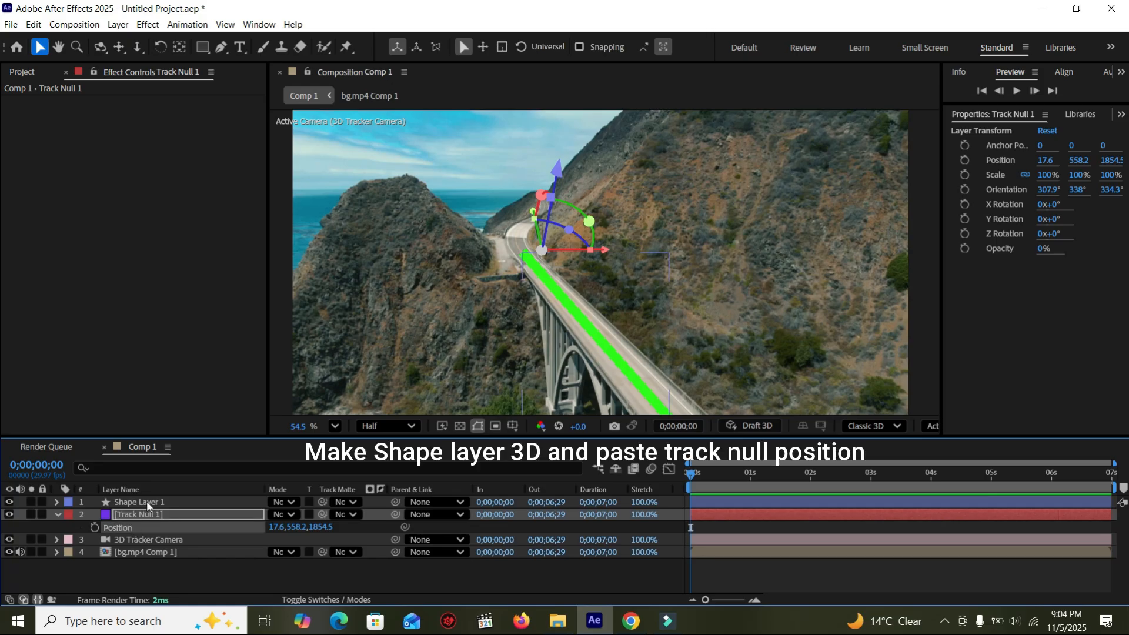
- Show the layer switches and make Shape Layer 1 a 3D layer
{"action": "left_click", "coordinate": [144, 502]}
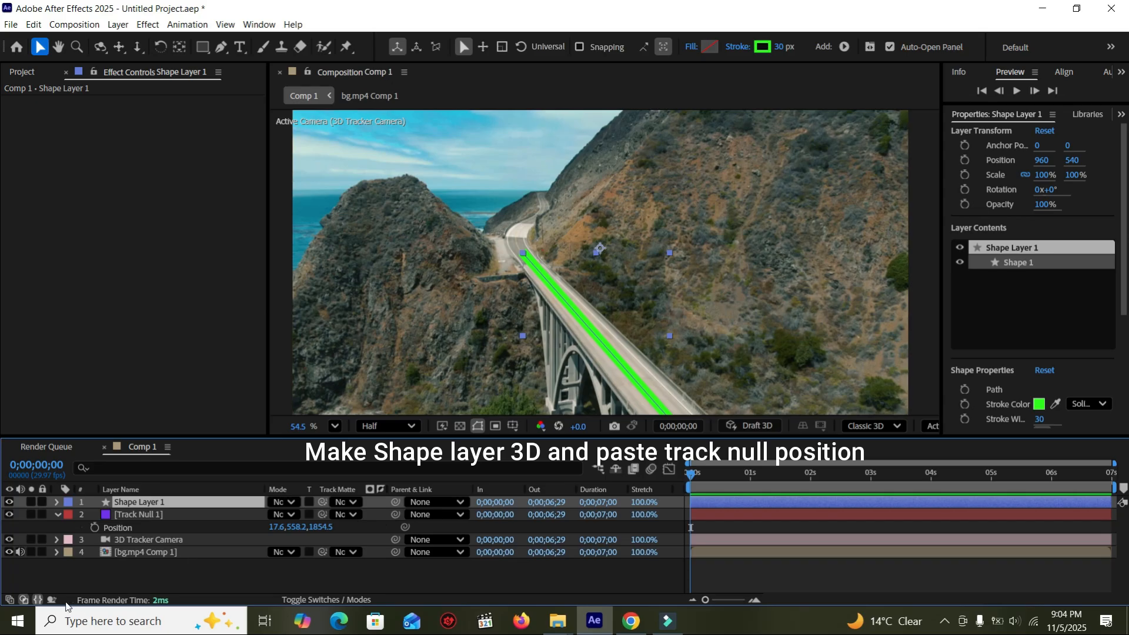
{"action": "left_click", "coordinate": [12, 600]}
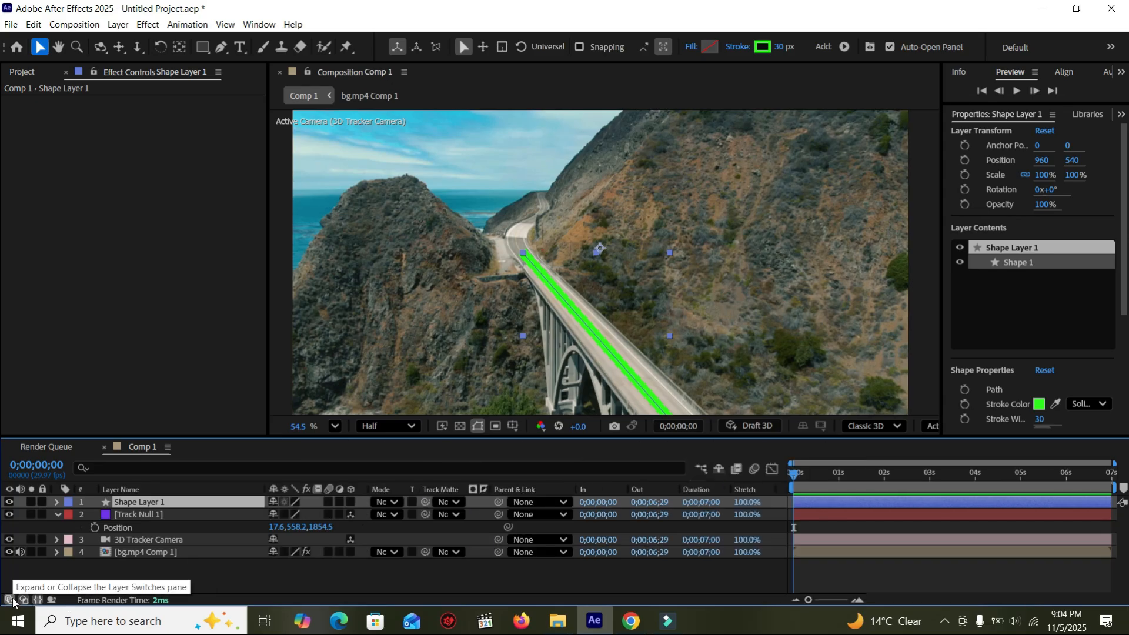
{"action": "left_click", "coordinate": [350, 501]}
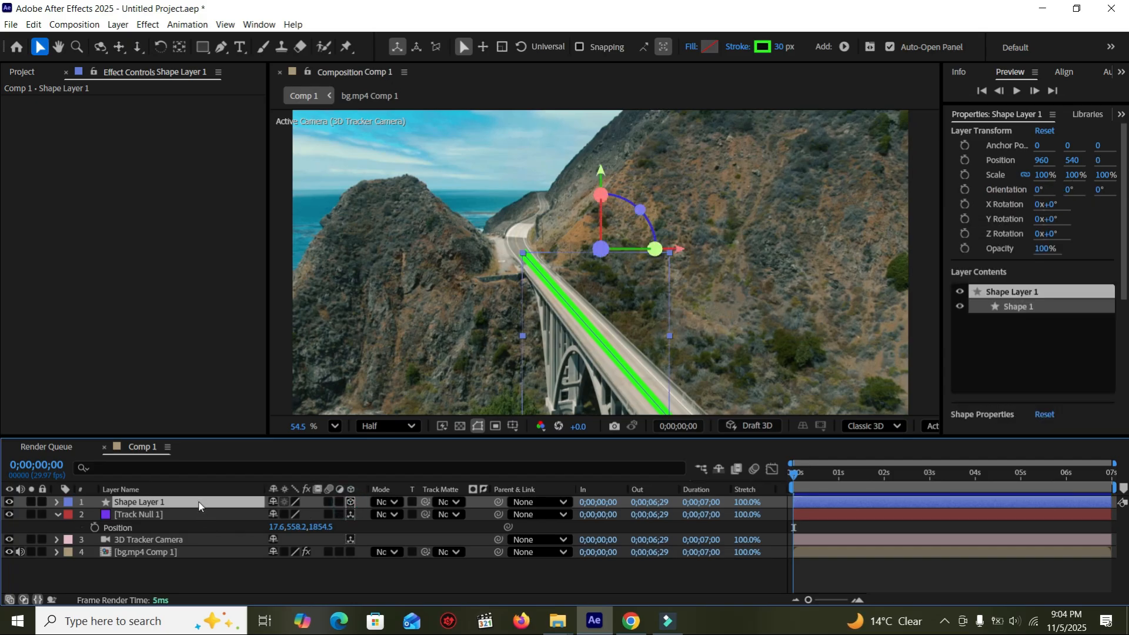
- Paste the track null's position onto Shape Layer 1 and shift the line onto the road, to about X -13.3, Y 645.7
{"action": "key", "text": "ctrl+v"}
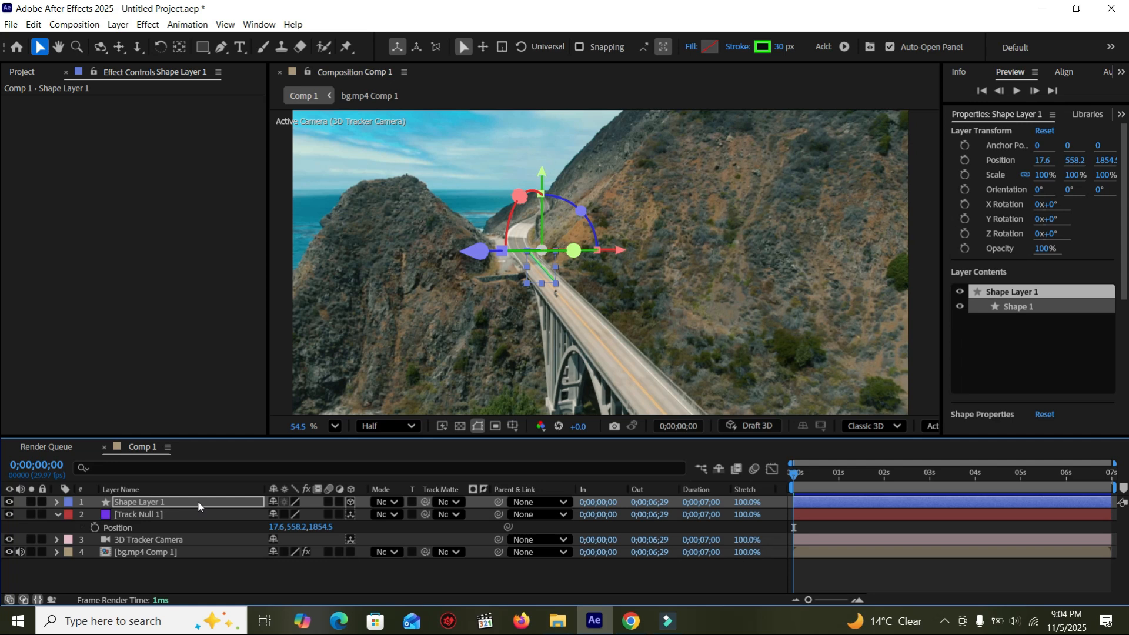
{"action": "scroll", "coordinate": [568, 281], "scroll_direction": "up", "scroll_amount": 5}
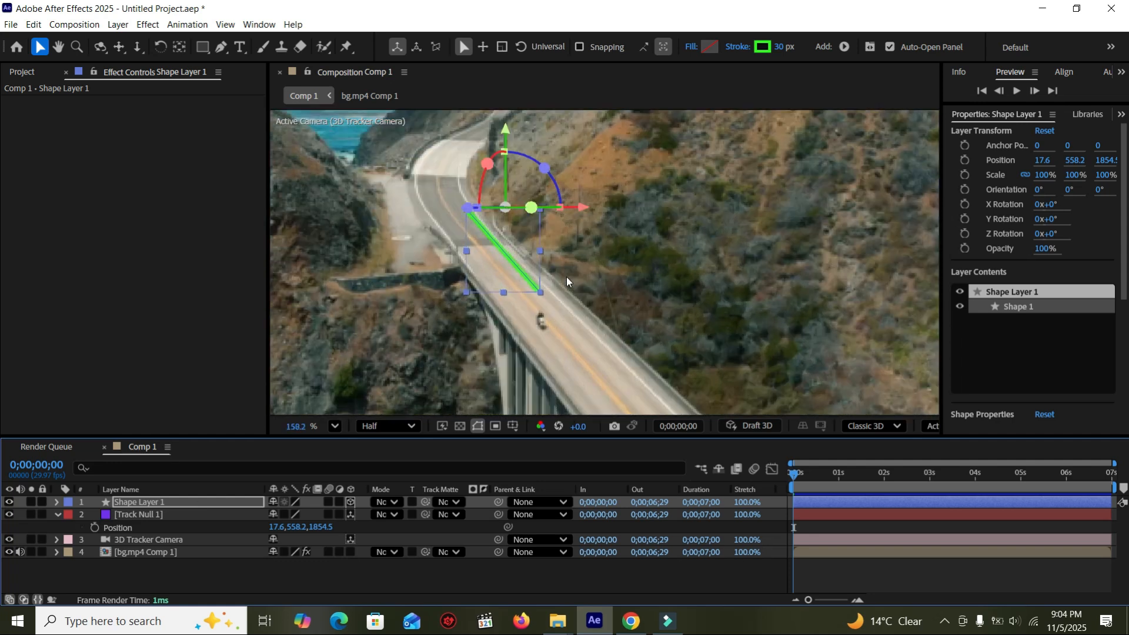
{"action": "left_click_drag", "start_coordinate": [498, 200], "coordinate": [492, 215]}
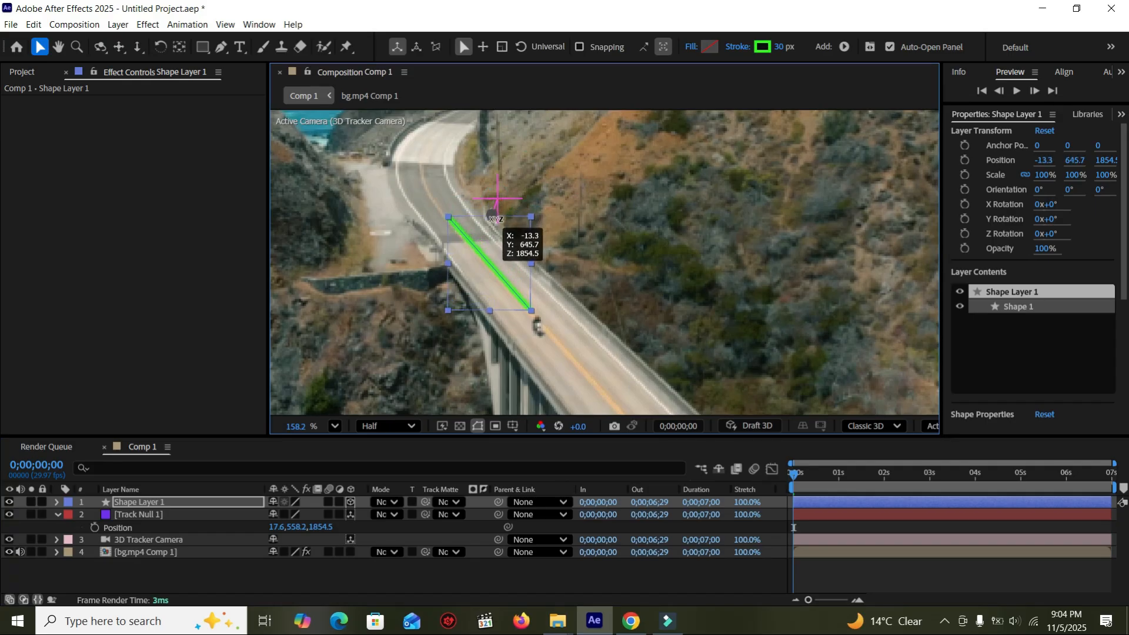
{"action": "left_click", "coordinate": [56, 516]}
- Select Path 1 of Shape Layer 1 and extend its near endpoint along the bridge road to the lower edge of the frame
{"action": "left_click", "coordinate": [135, 506]}
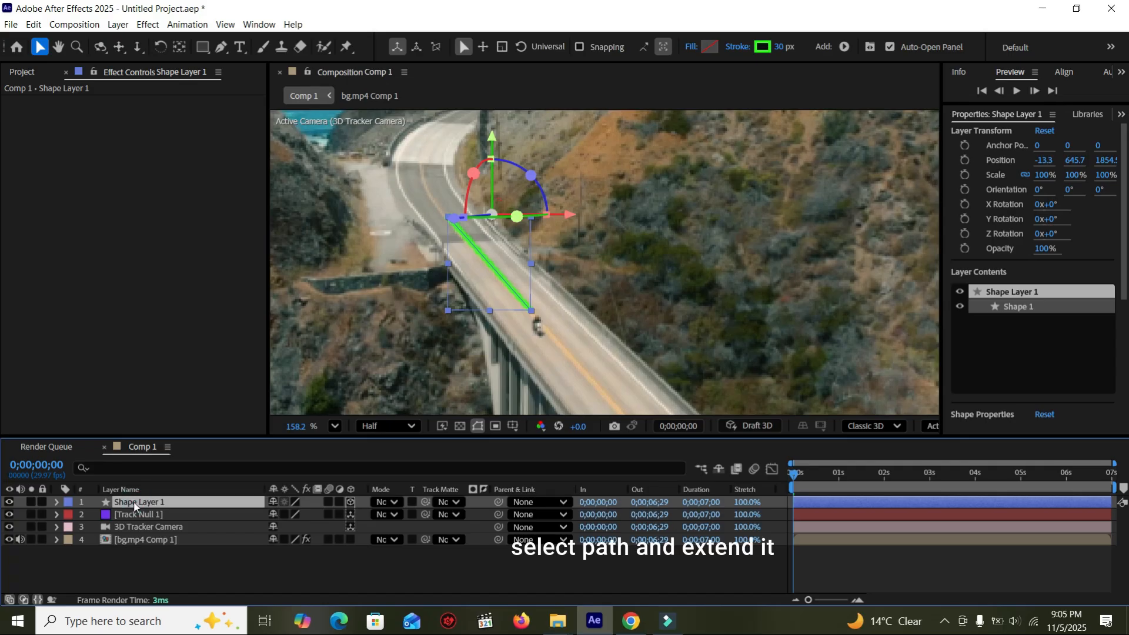
{"action": "left_click", "coordinate": [56, 502]}
{"action": "left_click", "coordinate": [70, 515]}
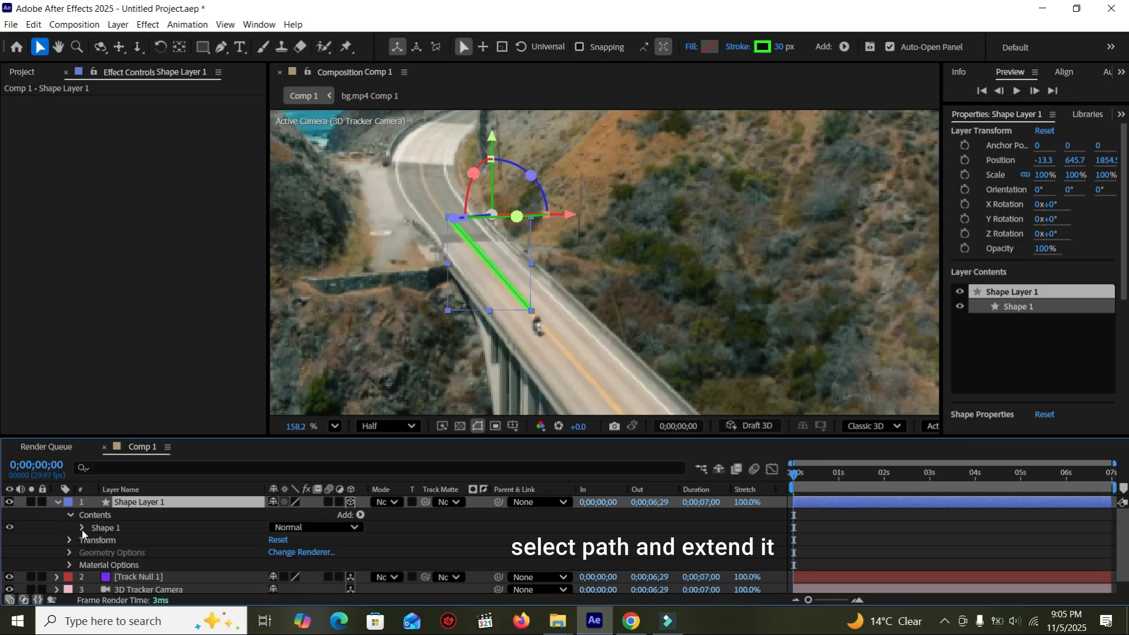
{"action": "left_click", "coordinate": [82, 528]}
{"action": "left_click", "coordinate": [109, 541]}
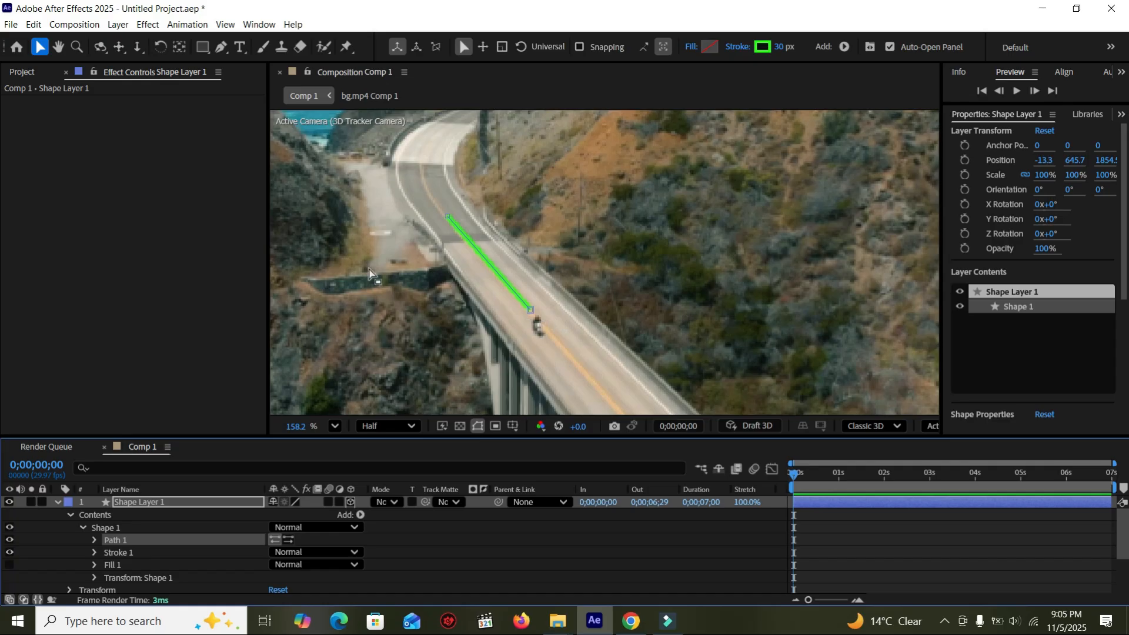
{"action": "left_click", "coordinate": [530, 310]}
{"action": "left_click_drag", "start_coordinate": [531, 312], "coordinate": [639, 401]}
{"action": "scroll", "coordinate": [682, 350], "scroll_direction": "down", "scroll_amount": 2}
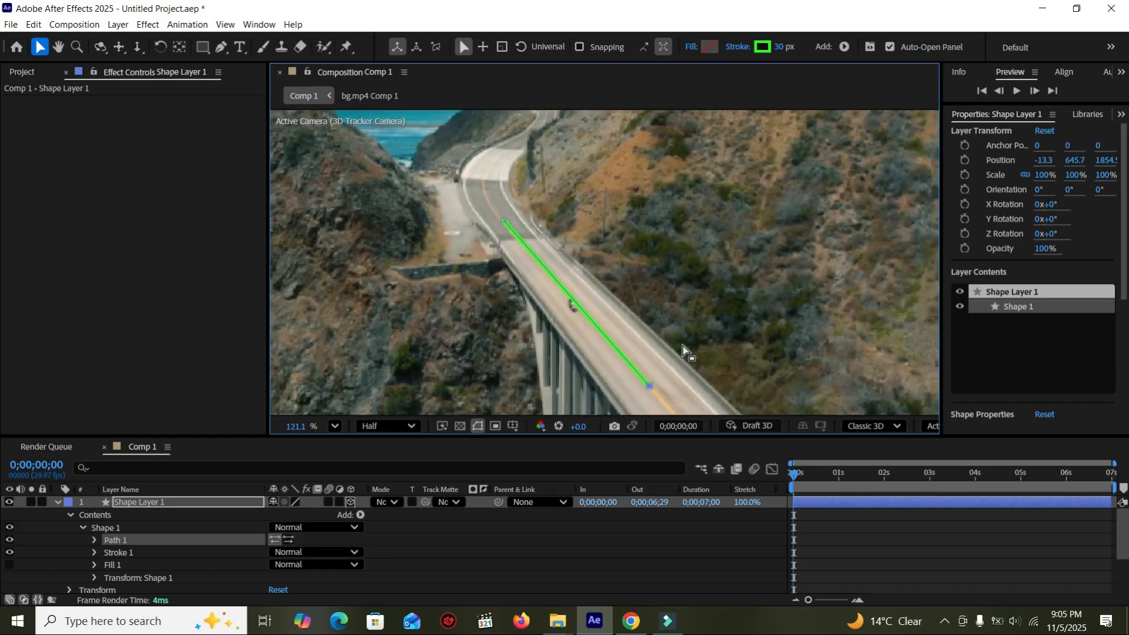
{"action": "left_click_drag", "start_coordinate": [710, 350], "coordinate": [617, 232]}
{"action": "left_click_drag", "start_coordinate": [563, 260], "coordinate": [611, 303]}
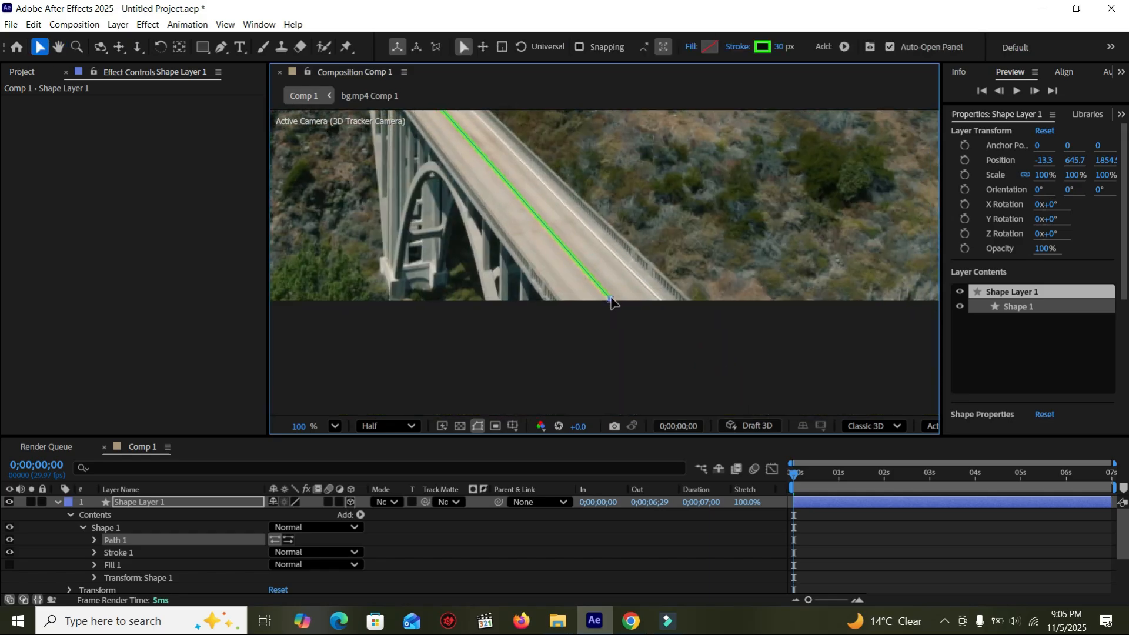
- Move the path's far endpoint farther up the road, onto the centre line where the bend begins
{"action": "key", "text": "space"}
{"action": "left_click_drag", "start_coordinate": [569, 201], "coordinate": [731, 346]}
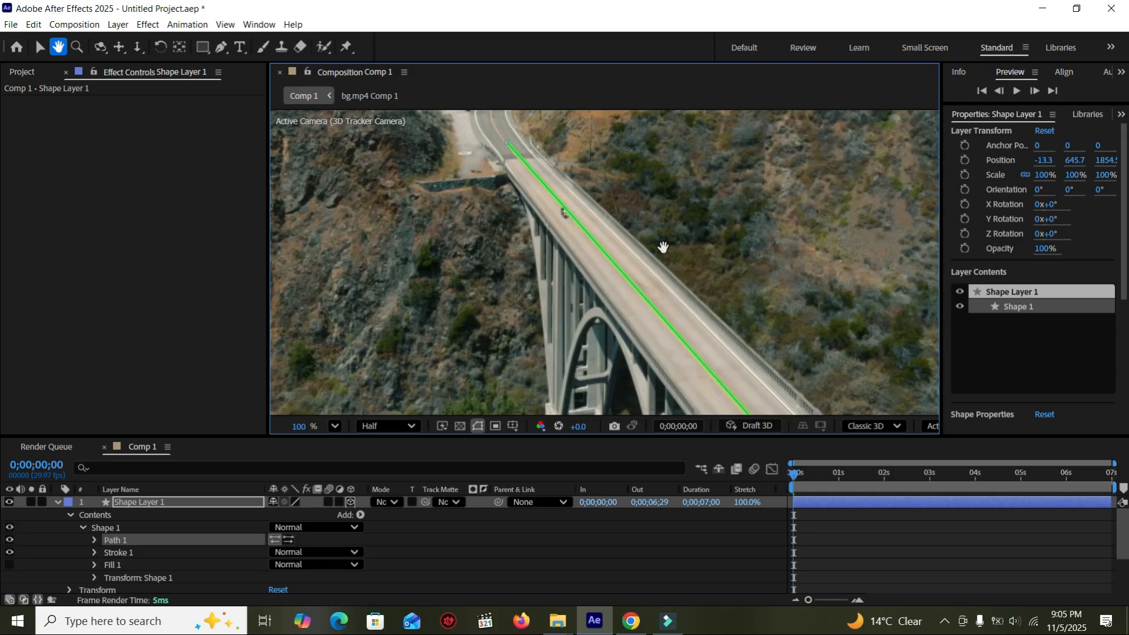
{"action": "left_click_drag", "start_coordinate": [664, 247], "coordinate": [730, 353]}
{"action": "scroll", "coordinate": [672, 281], "scroll_direction": "up", "scroll_amount": 5}
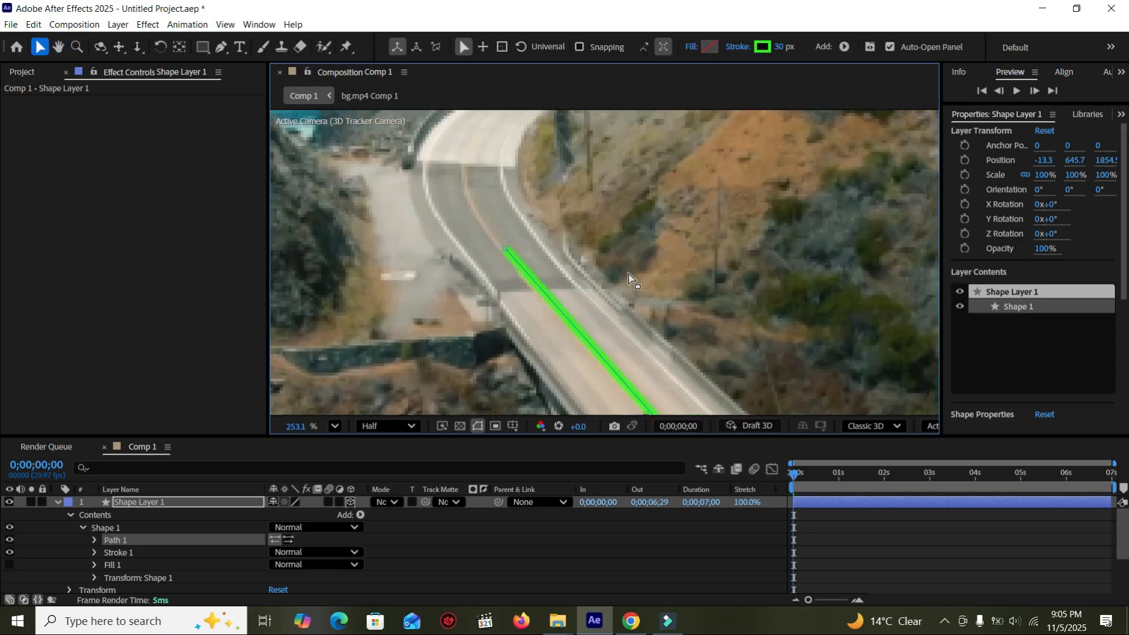
{"action": "left_click_drag", "start_coordinate": [503, 247], "coordinate": [474, 215]}
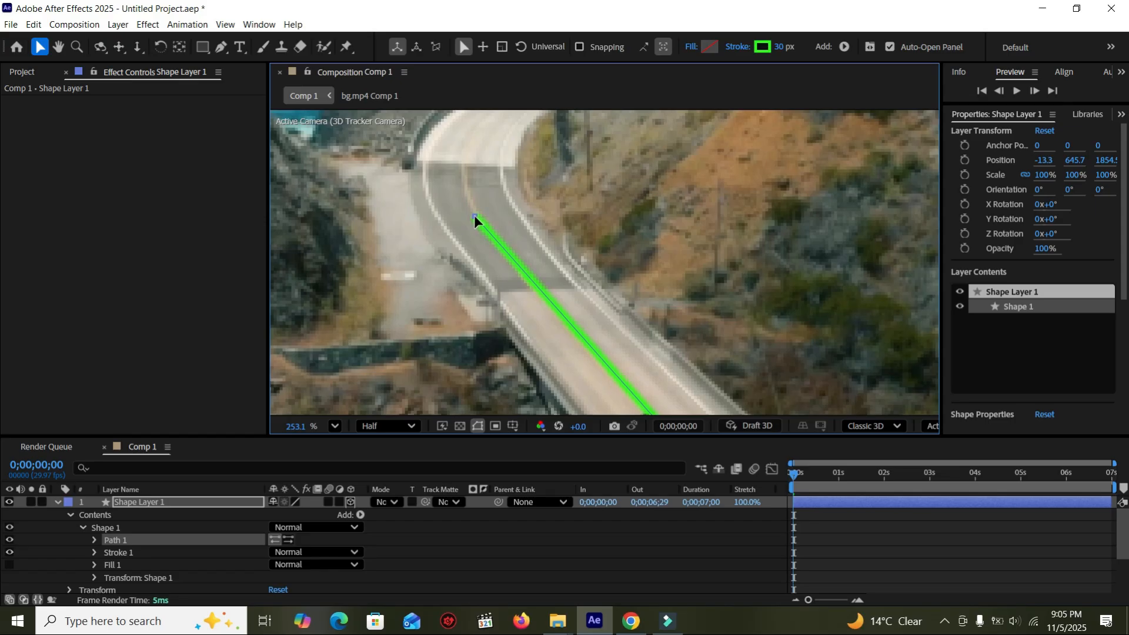
{"action": "scroll", "coordinate": [650, 288], "scroll_direction": "down", "scroll_amount": 3}
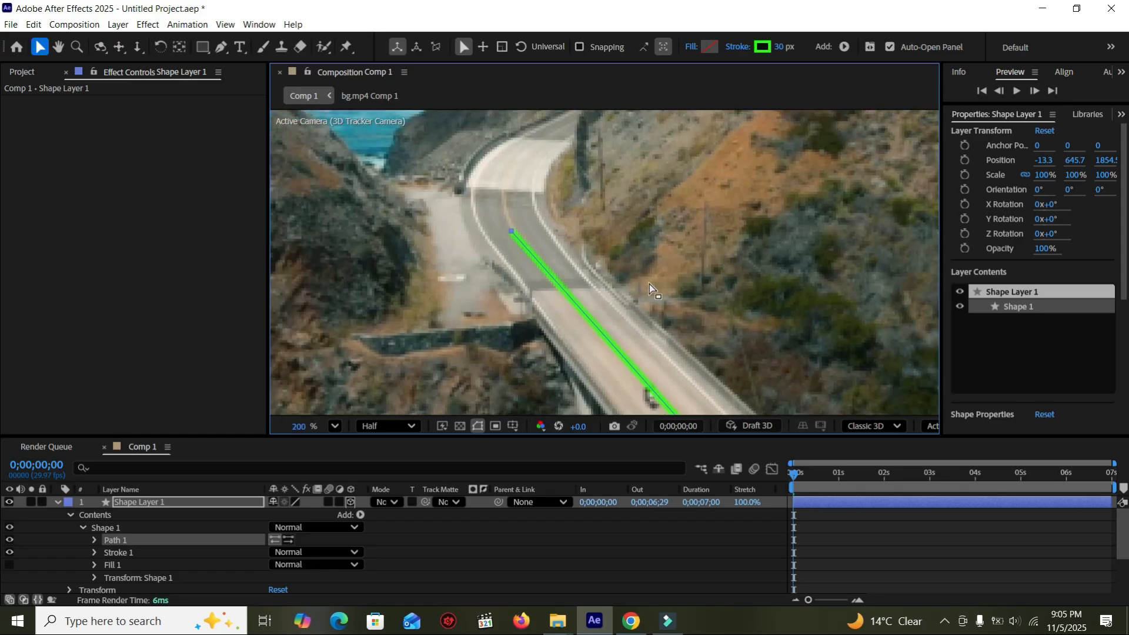
{"action": "scroll", "coordinate": [650, 288], "scroll_direction": "up", "scroll_amount": 2}
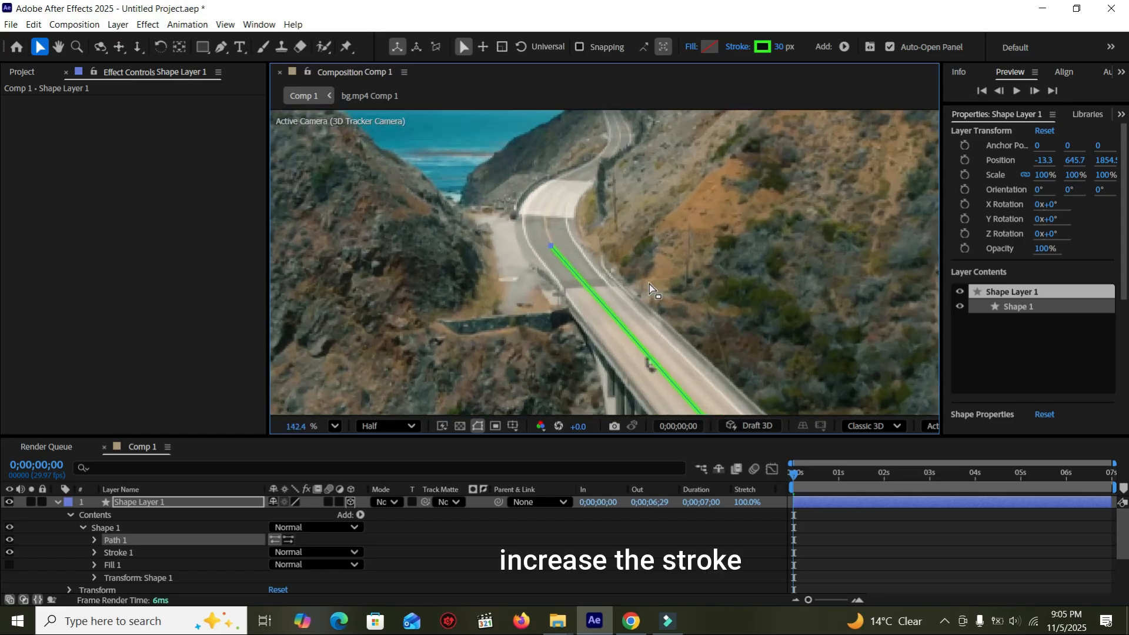
- Collapse Shape Layer 1's properties and set its stroke width to 167 px
{"action": "left_click", "coordinate": [57, 503]}
{"action": "left_click", "coordinate": [150, 502]}
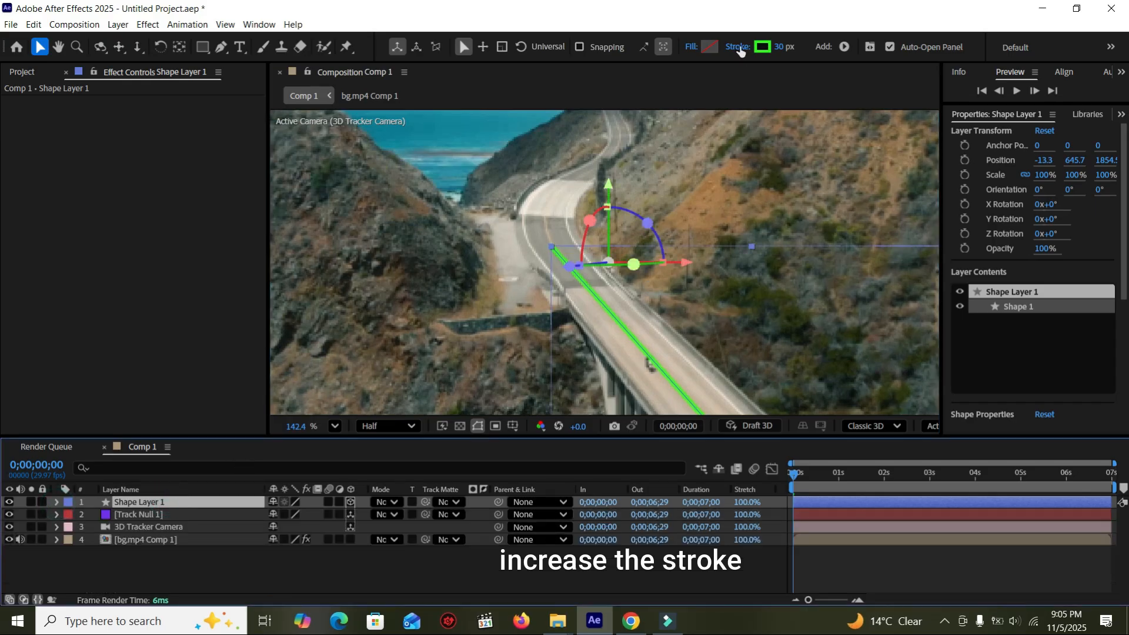
{"action": "mouse_move", "coordinate": [783, 52]}
{"action": "left_mouse_down"}
{"action": "mouse_move", "coordinate": [968, 94]}
{"action": "mouse_move", "coordinate": [934, 88]}
{"action": "left_mouse_up"}
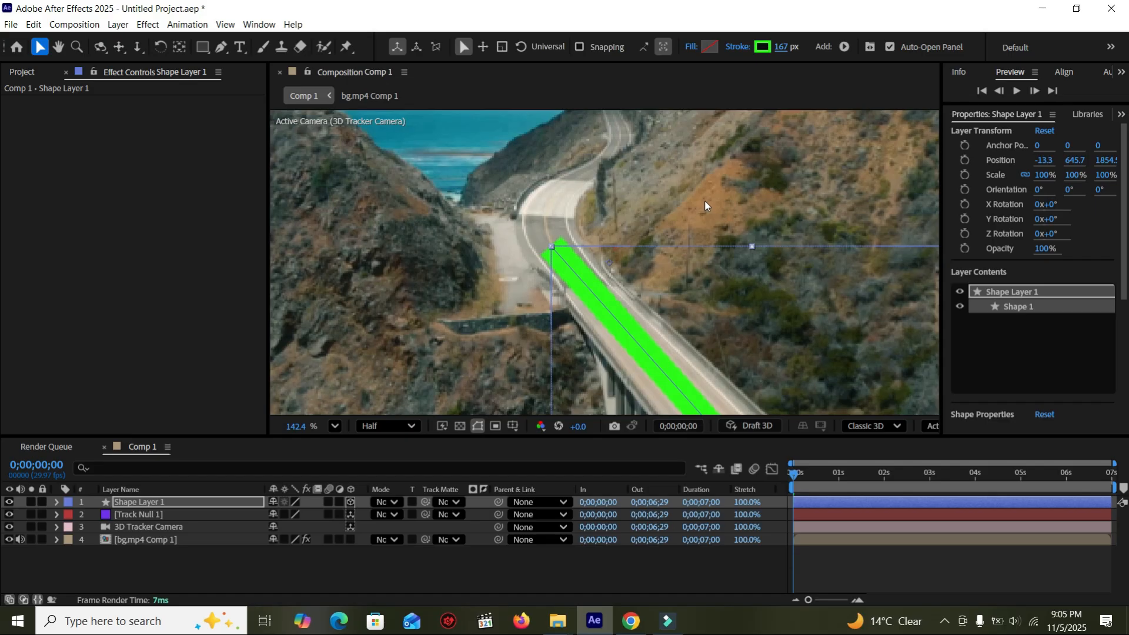
- Rotate Shape Layer 1 to match the road surface, with X Rotation -43°, Y Rotation 1° and Z Rotation -5°
{"action": "left_click", "coordinate": [334, 426]}
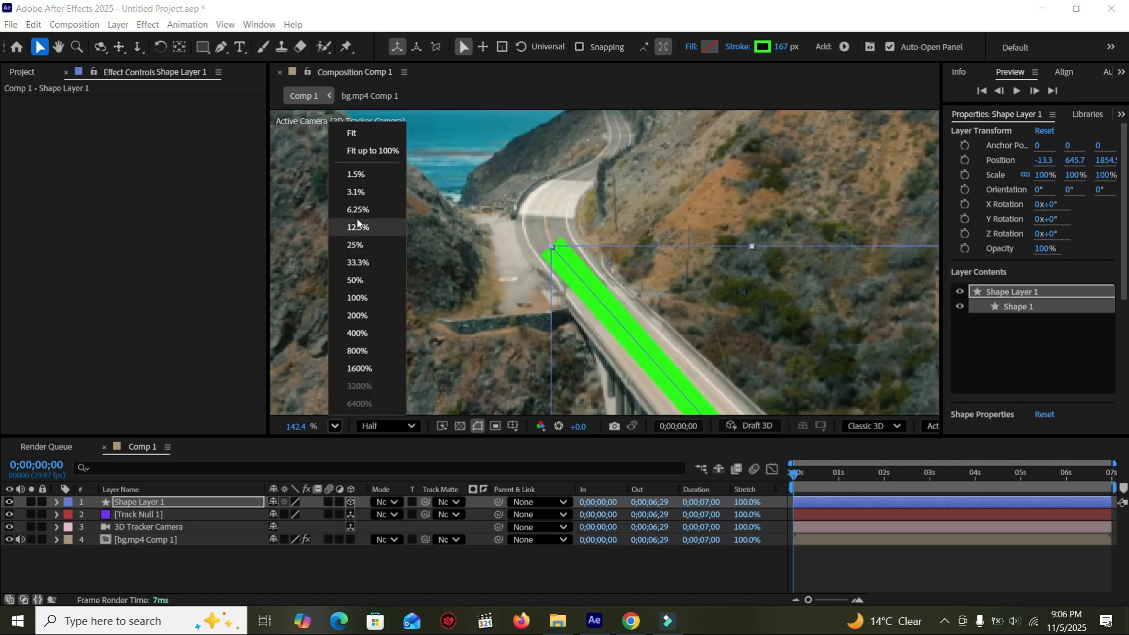
{"action": "left_click", "coordinate": [371, 154]}
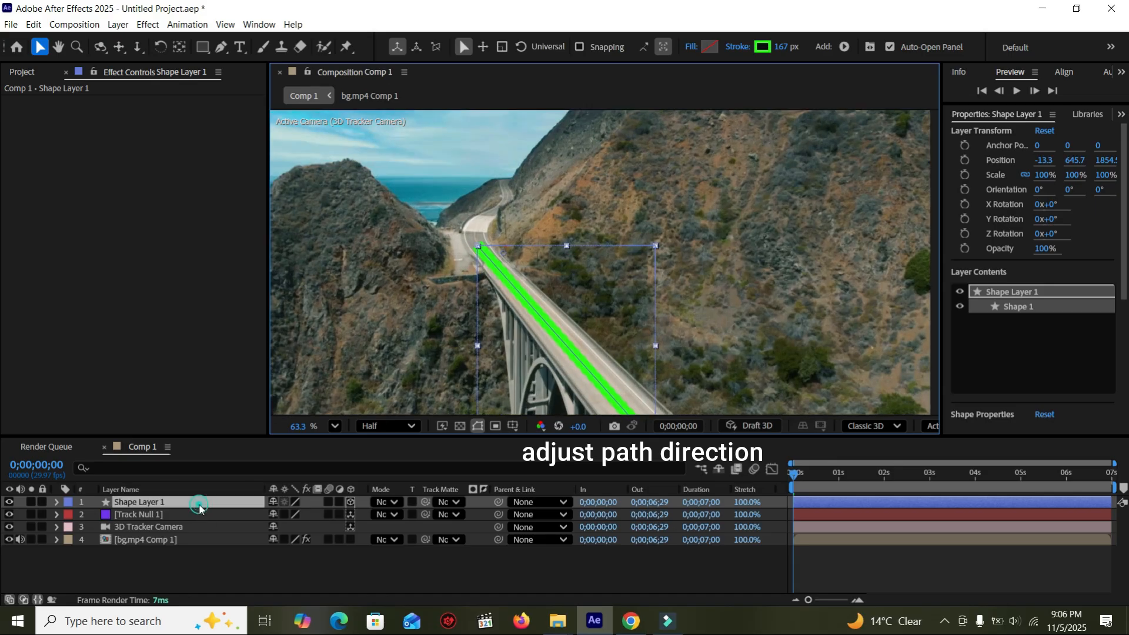
{"action": "left_click", "coordinate": [199, 504]}
{"action": "key", "text": "r"}
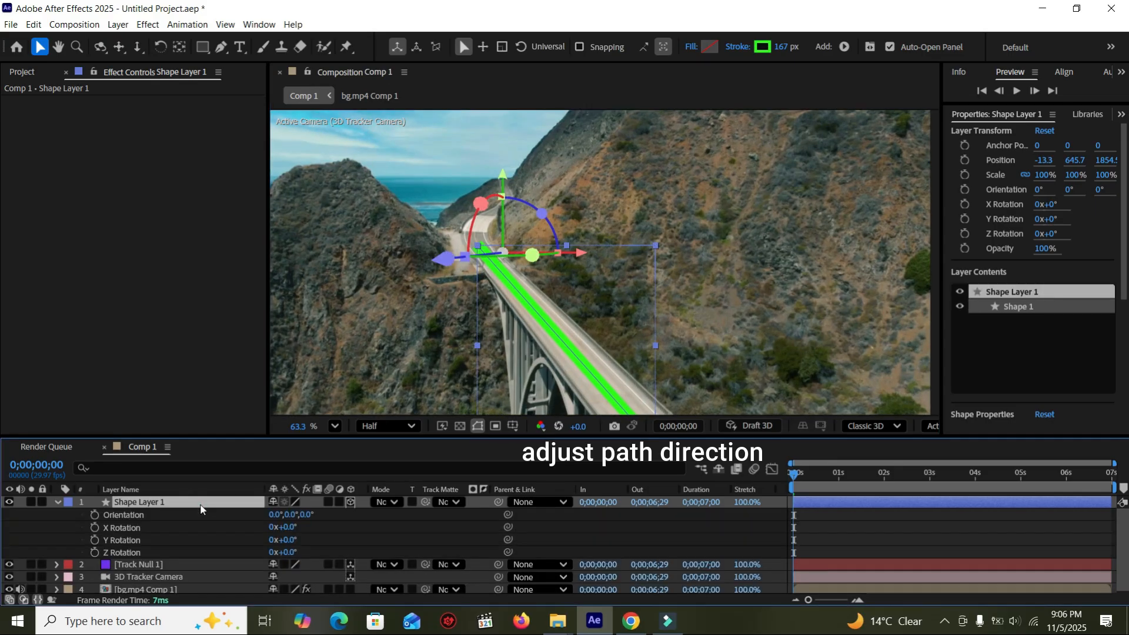
{"action": "left_click_drag", "start_coordinate": [296, 528], "coordinate": [246, 518]}
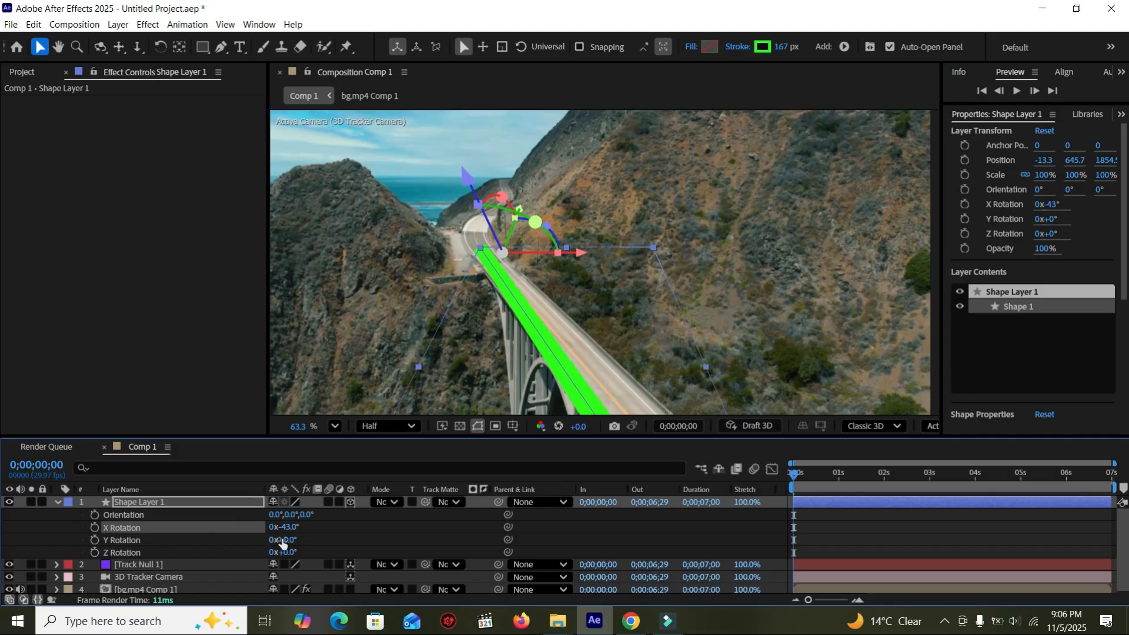
{"action": "mouse_move", "coordinate": [293, 540]}
{"action": "left_mouse_down"}
{"action": "mouse_move", "coordinate": [287, 551]}
{"action": "mouse_move", "coordinate": [278, 543]}
{"action": "left_mouse_up"}
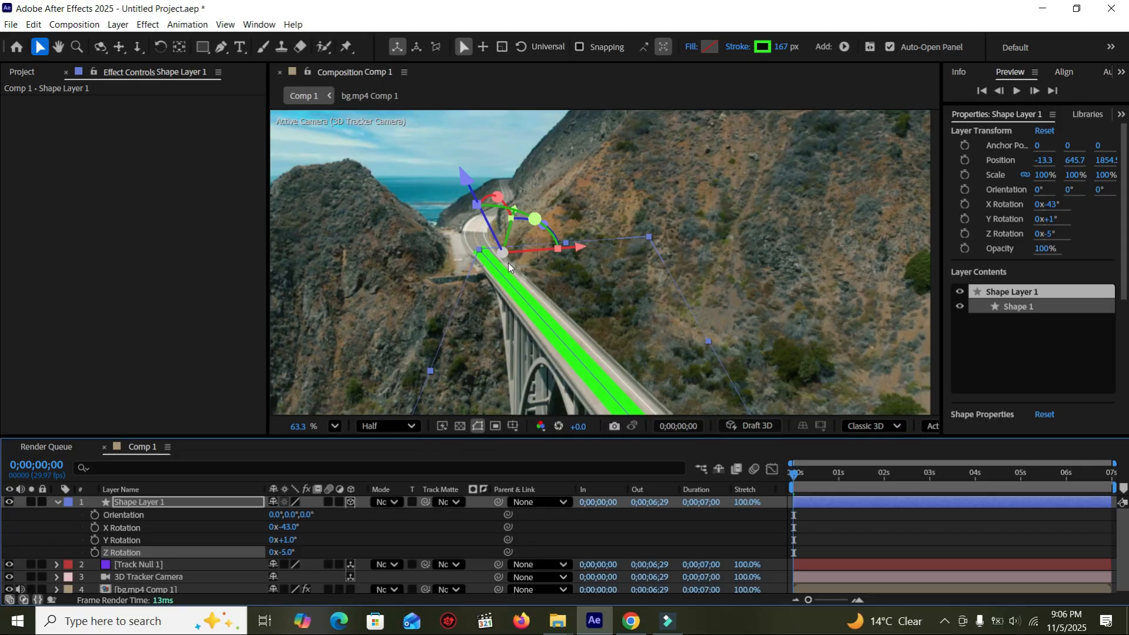
- Shift Shape Layer 1 to about X 27.9, Y 650.8 and widen its stroke to 214 px to cover the road
{"action": "left_click_drag", "start_coordinate": [501, 254], "coordinate": [505, 252]}
{"action": "scroll", "coordinate": [660, 334], "scroll_direction": "up", "scroll_amount": 2}
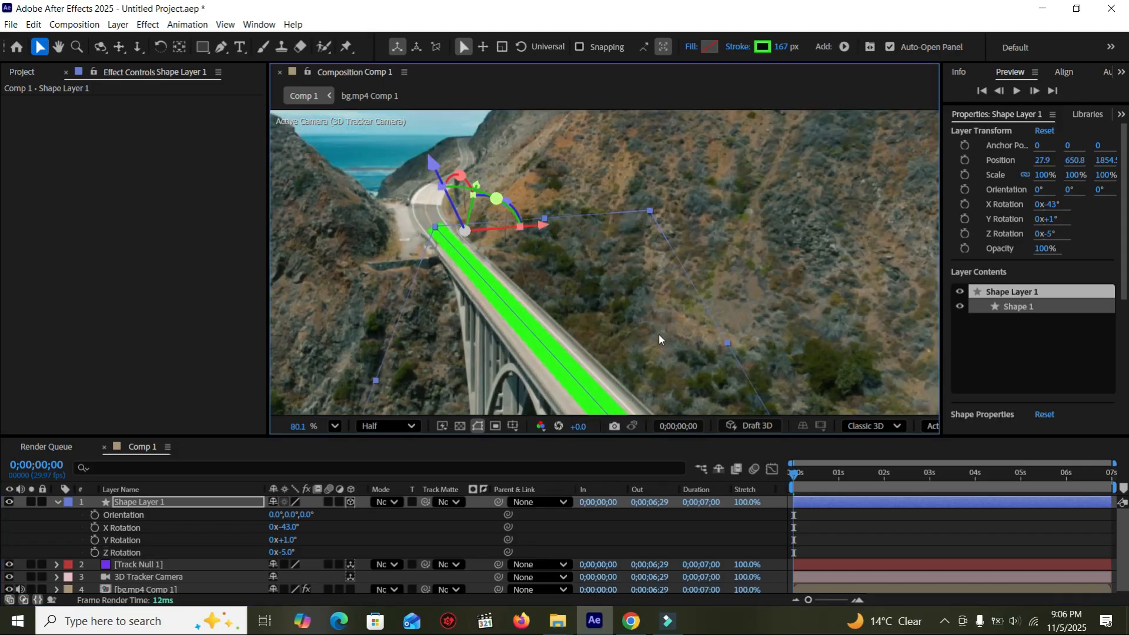
{"action": "left_click_drag", "start_coordinate": [782, 51], "coordinate": [849, 68]}
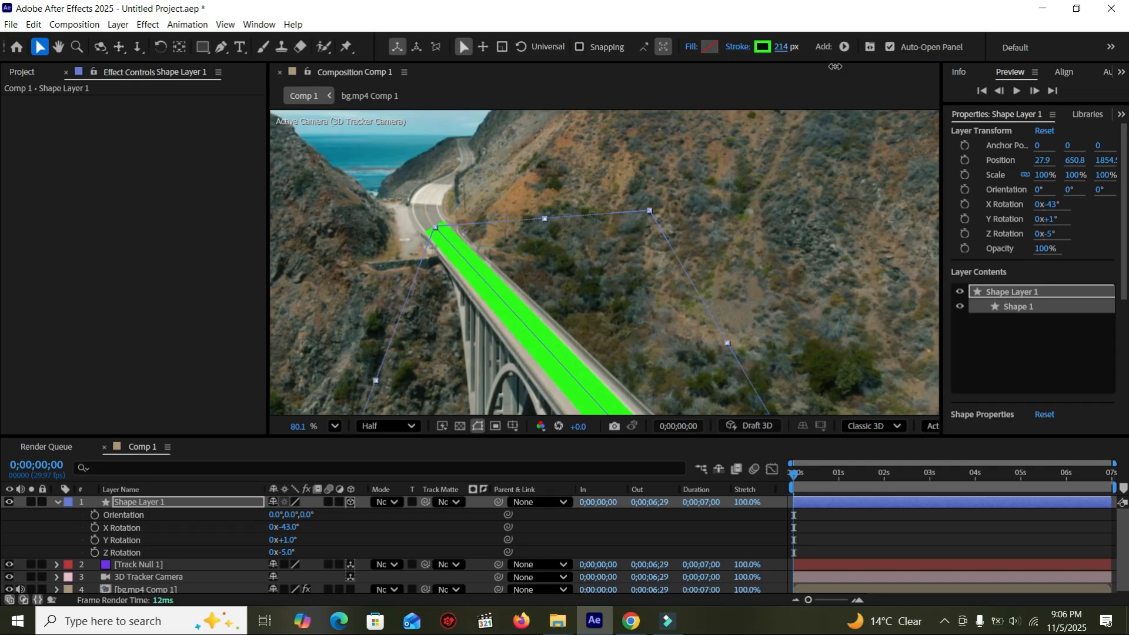
{"action": "scroll", "coordinate": [618, 304], "scroll_direction": "down", "scroll_amount": 3}
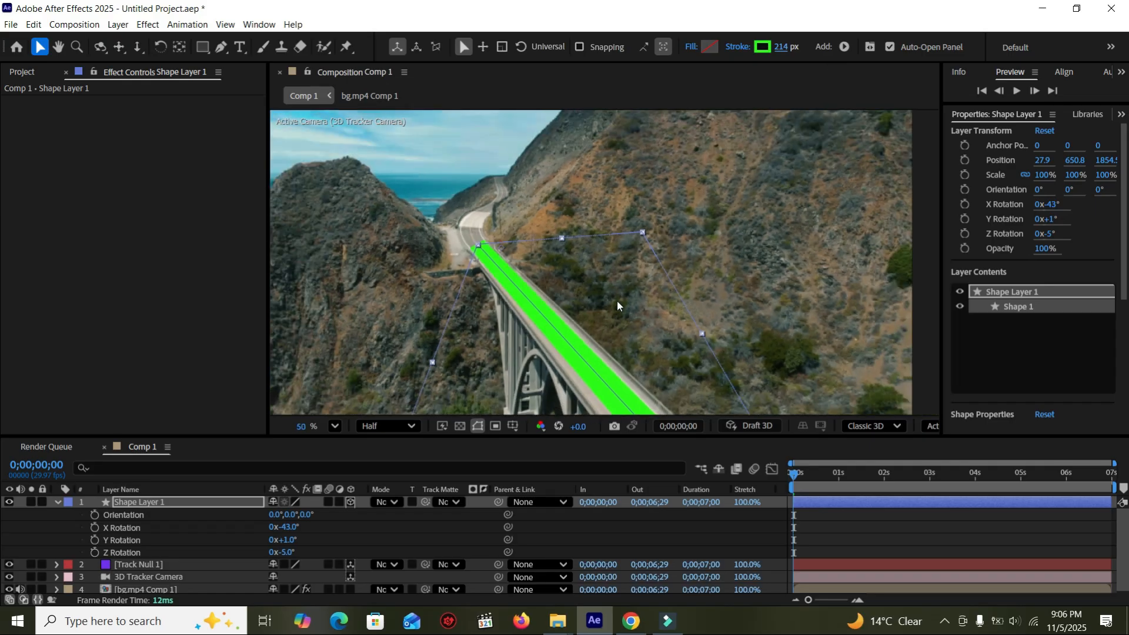
- Continue the path from its far endpoint with the Pen tool, adding curved points around the first road bend
{"action": "scroll", "coordinate": [617, 305], "scroll_direction": "up", "scroll_amount": 4}
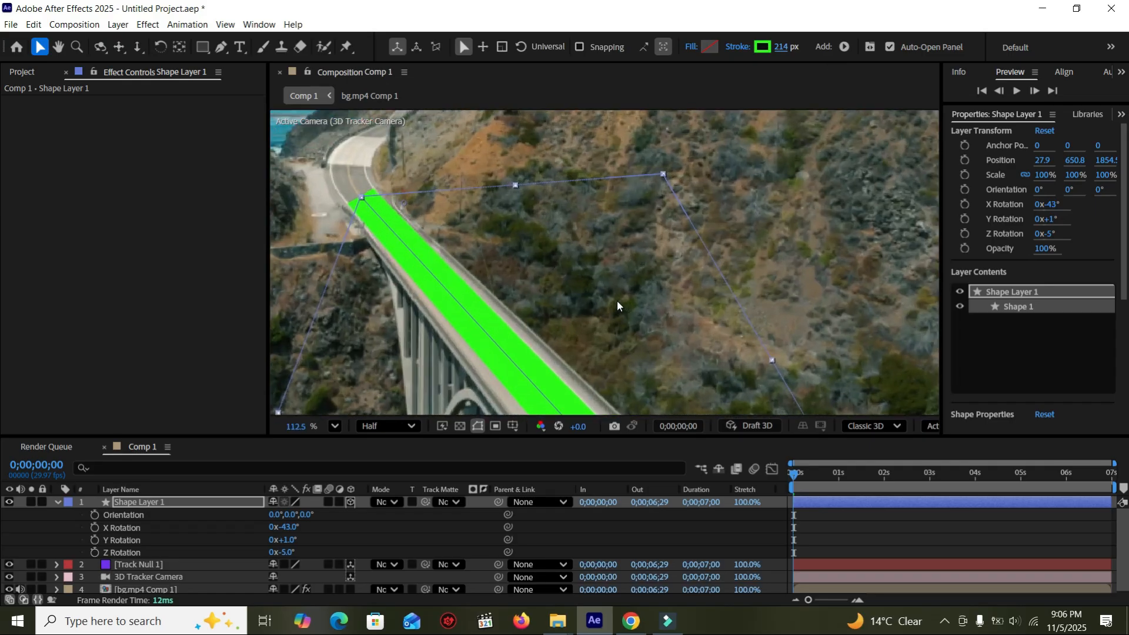
{"action": "key", "text": "h"}
{"action": "left_click_drag", "start_coordinate": [521, 255], "coordinate": [699, 348]}
{"action": "key", "text": "v"}
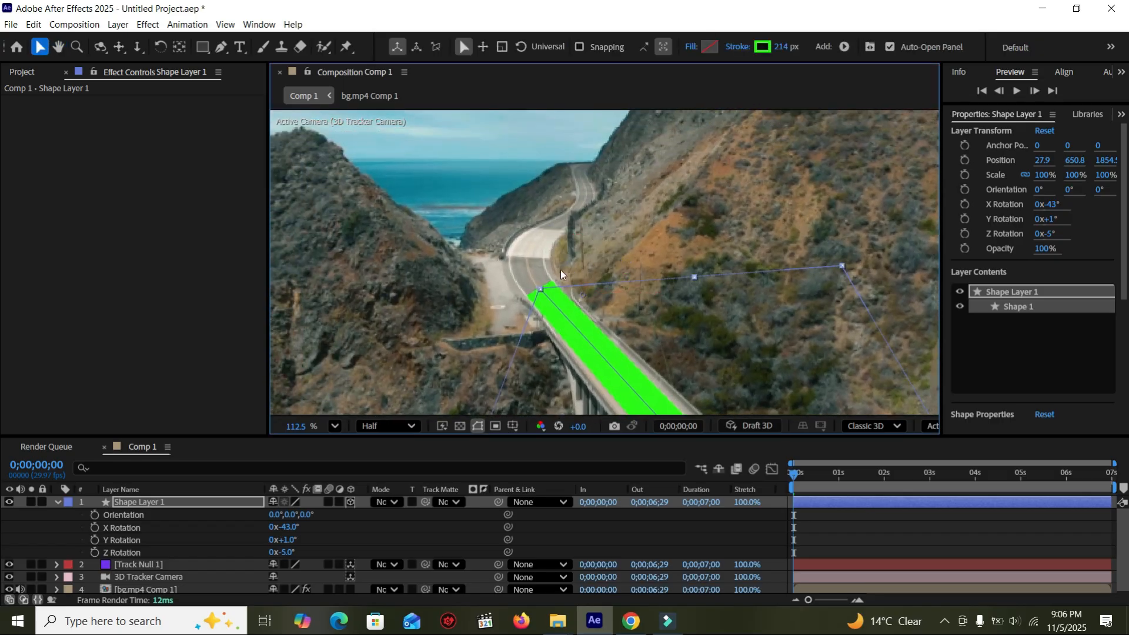
{"action": "left_click", "coordinate": [170, 504]}
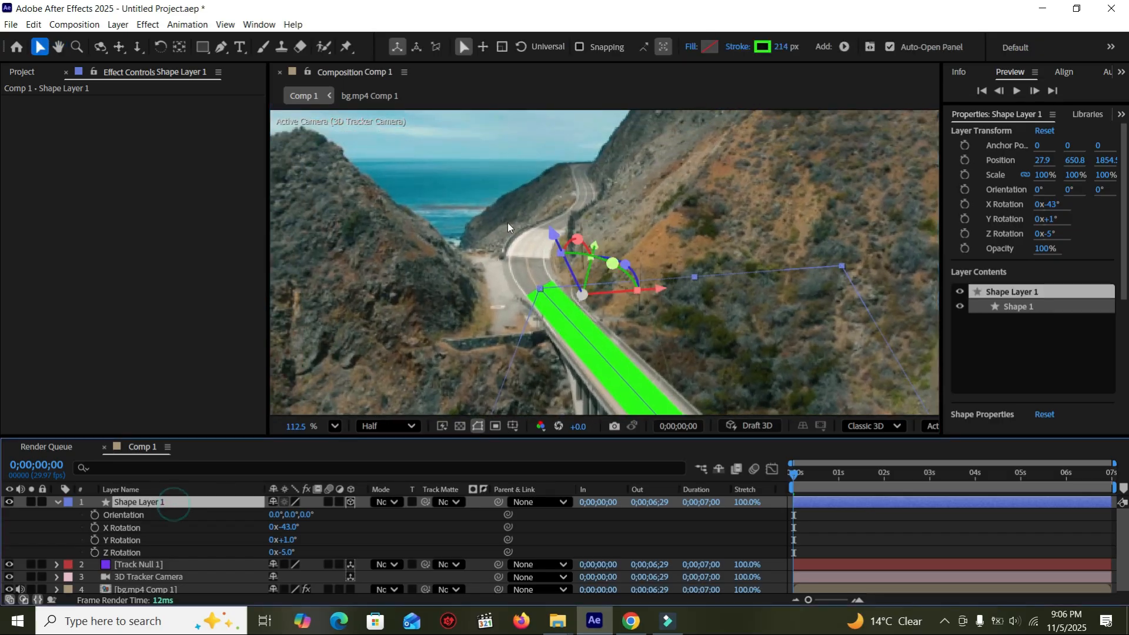
{"action": "left_click", "coordinate": [220, 49]}
{"action": "scroll", "coordinate": [546, 290], "scroll_direction": "up", "scroll_amount": 2}
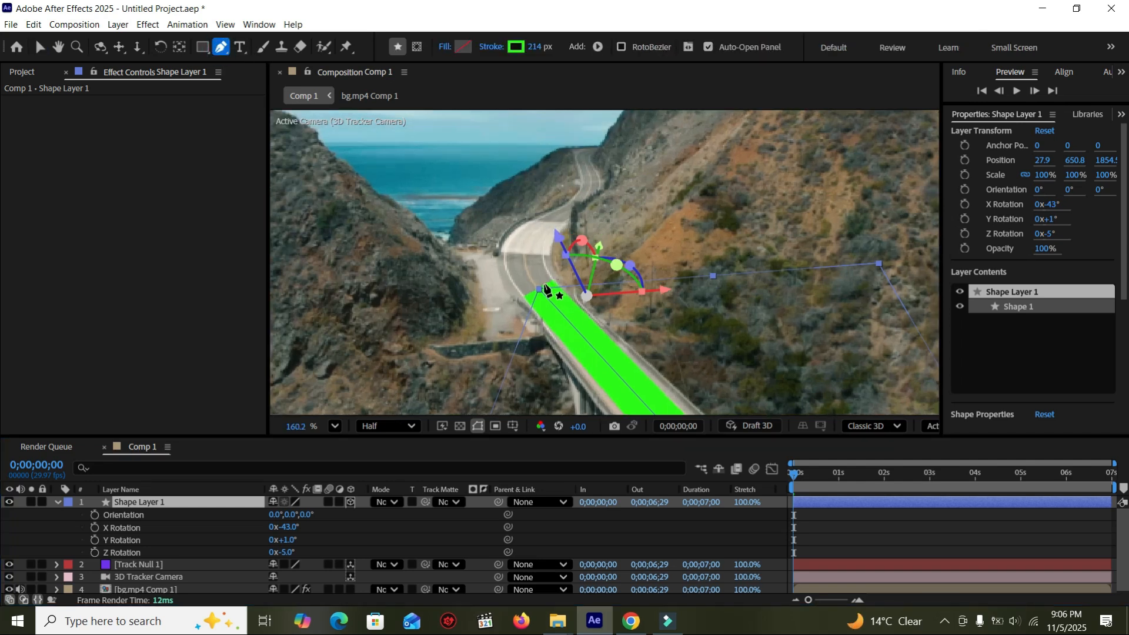
{"action": "scroll", "coordinate": [547, 289], "scroll_direction": "up", "scroll_amount": 3}
{"action": "left_click", "coordinate": [531, 295]}
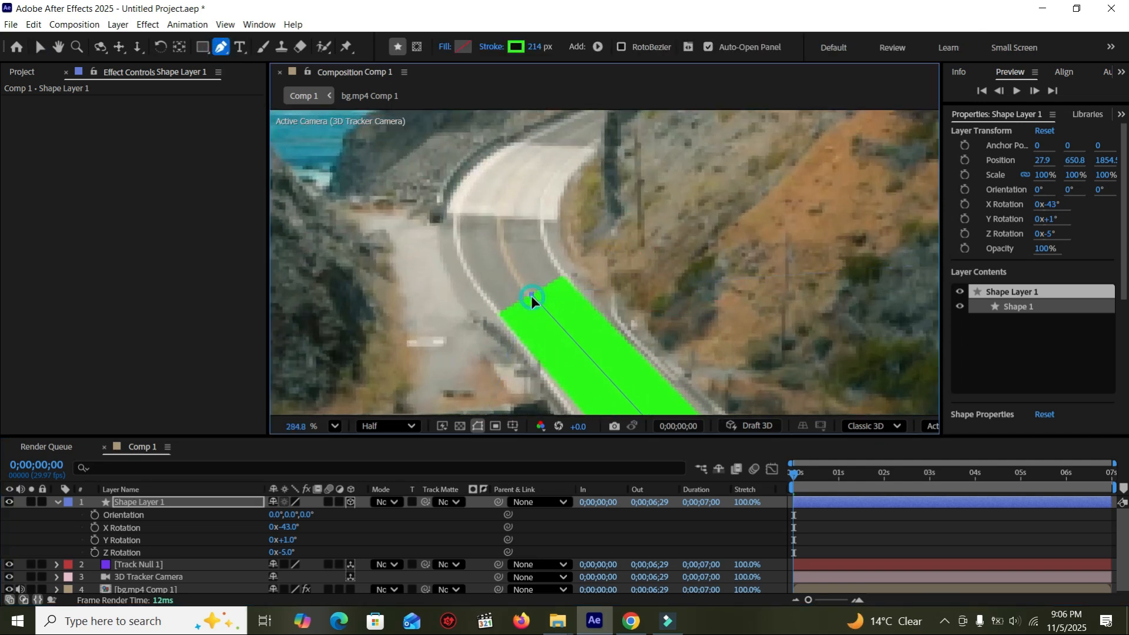
{"action": "left_click_drag", "start_coordinate": [498, 232], "coordinate": [498, 205]}
{"action": "key", "text": "space"}
{"action": "mouse_move", "coordinate": [559, 187]}
{"action": "left_mouse_down"}
{"action": "mouse_move", "coordinate": [524, 240]}
{"action": "mouse_move", "coordinate": [518, 207]}
{"action": "mouse_move", "coordinate": [556, 185]}
{"action": "left_mouse_up"}
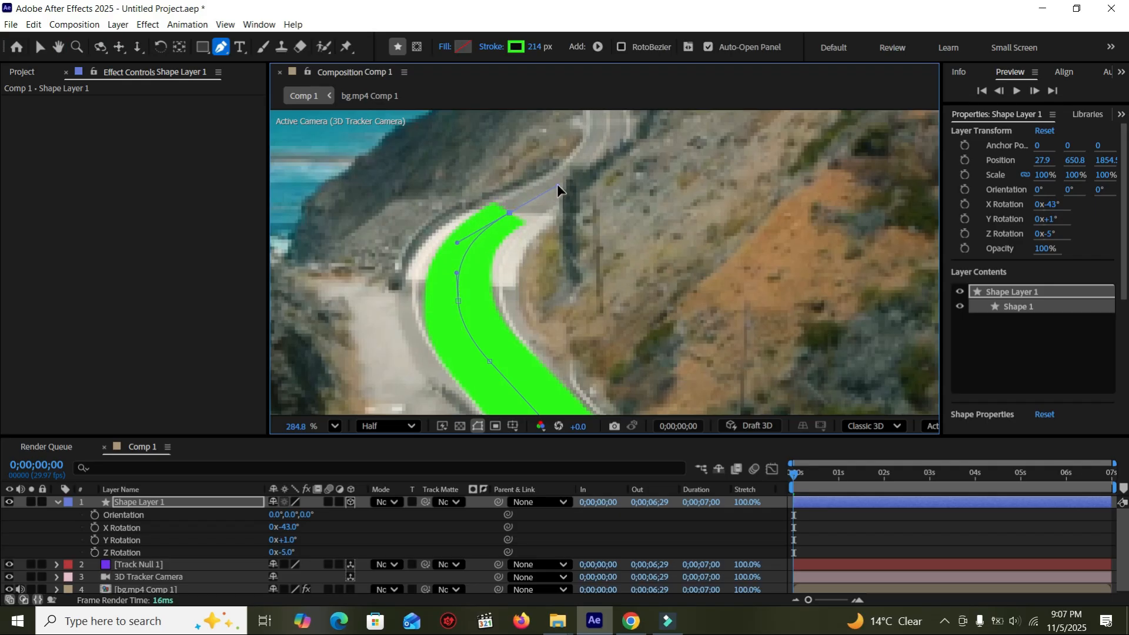
- Extend the curved path along the winding road beyond the bend until it reaches the road's far end on the hillside
{"action": "key", "text": "space"}
{"action": "mouse_move", "coordinate": [612, 151]}
{"action": "left_mouse_down"}
{"action": "mouse_move", "coordinate": [575, 232]}
{"action": "mouse_move", "coordinate": [573, 189]}
{"action": "mouse_move", "coordinate": [605, 206]}
{"action": "mouse_move", "coordinate": [609, 229]}
{"action": "mouse_move", "coordinate": [571, 203]}
{"action": "left_mouse_up"}
{"action": "key", "text": "space"}
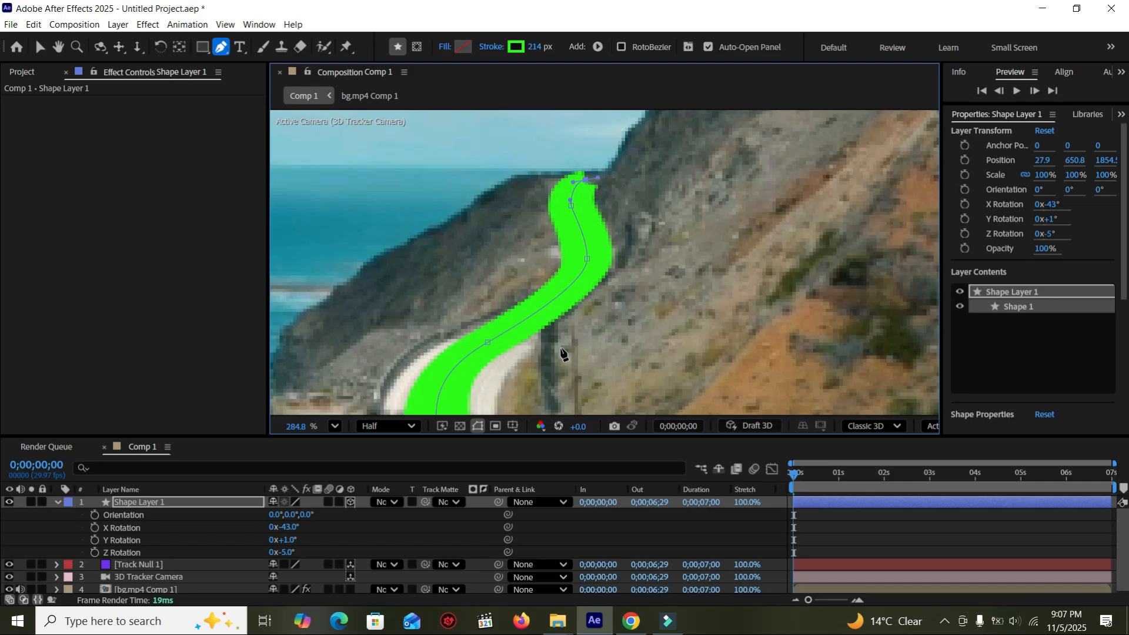
{"action": "scroll", "coordinate": [562, 356], "scroll_direction": "down", "scroll_amount": 2}
{"action": "scroll", "coordinate": [560, 353], "scroll_direction": "down", "scroll_amount": 8}
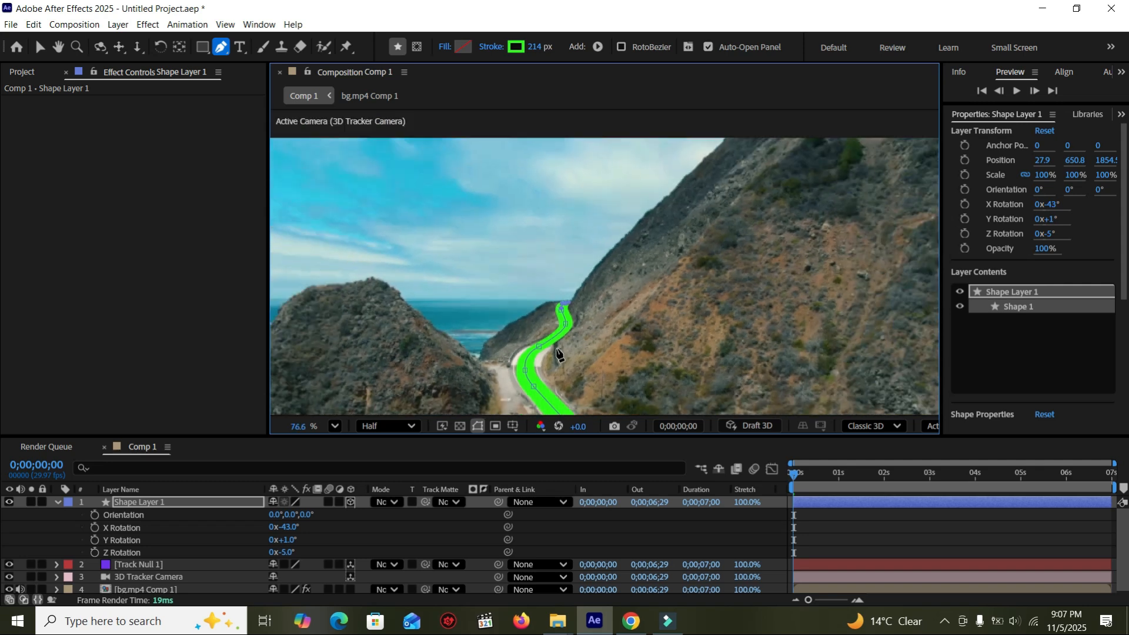
{"action": "left_click", "coordinate": [335, 426]}
{"action": "left_click", "coordinate": [380, 152]}
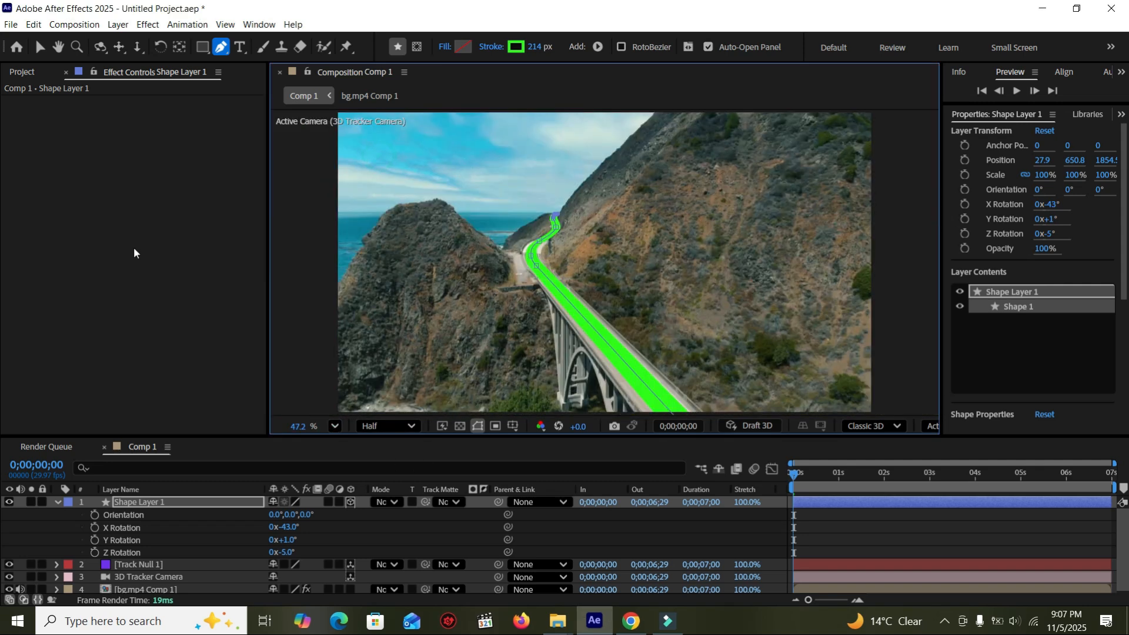
- Return to the Selection tool, then collapse and reselect Shape Layer 1
{"action": "left_click", "coordinate": [38, 47]}
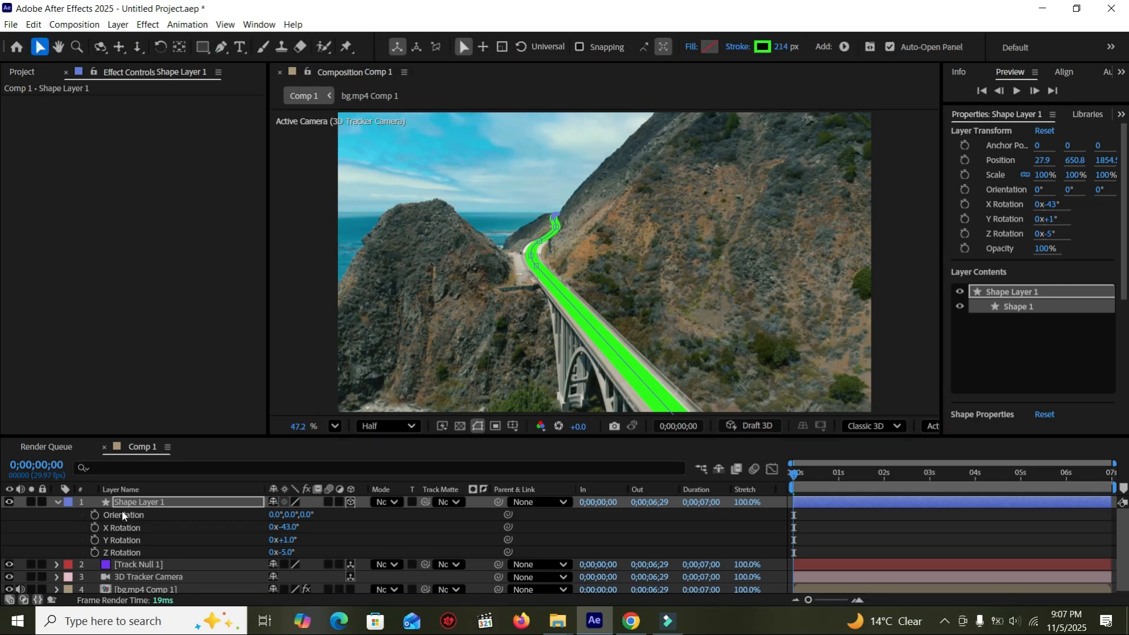
{"action": "left_click", "coordinate": [56, 502]}
{"action": "left_click", "coordinate": [205, 573]}
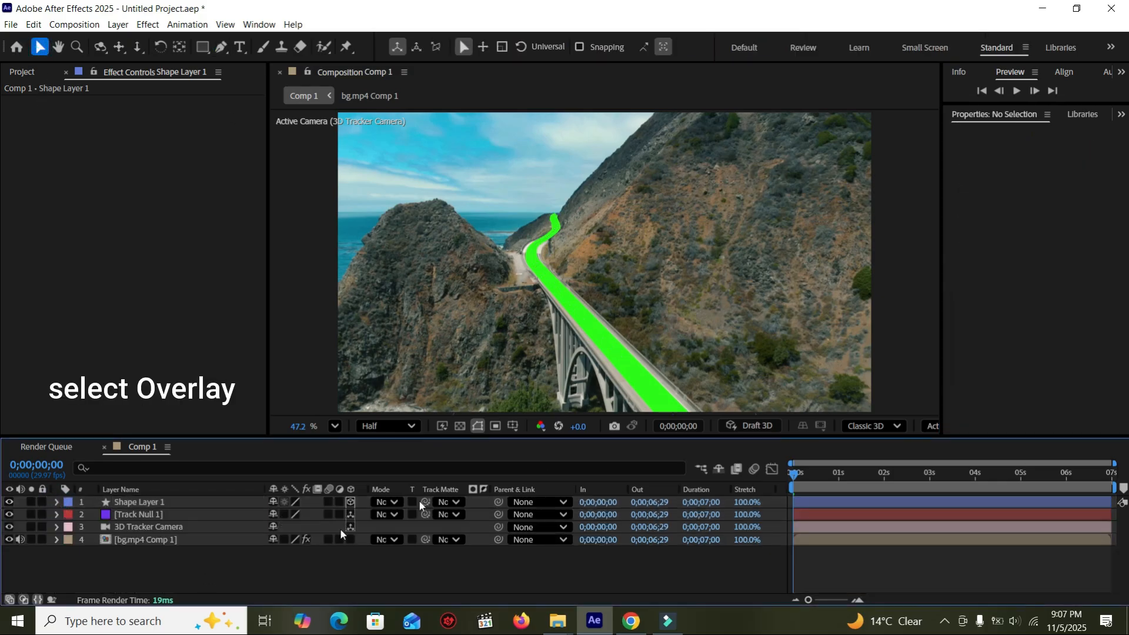
{"action": "left_click", "coordinate": [171, 503]}
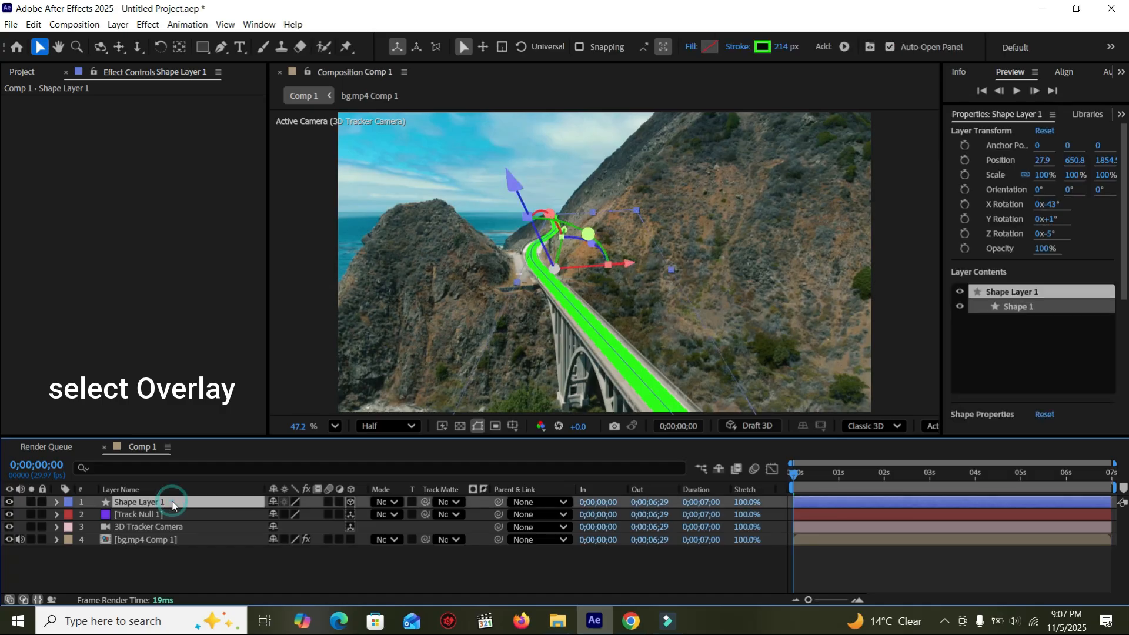
- Set the blending mode of Shape Layer 1 to Overlay and deselect the layer
{"action": "left_click", "coordinate": [395, 502]}
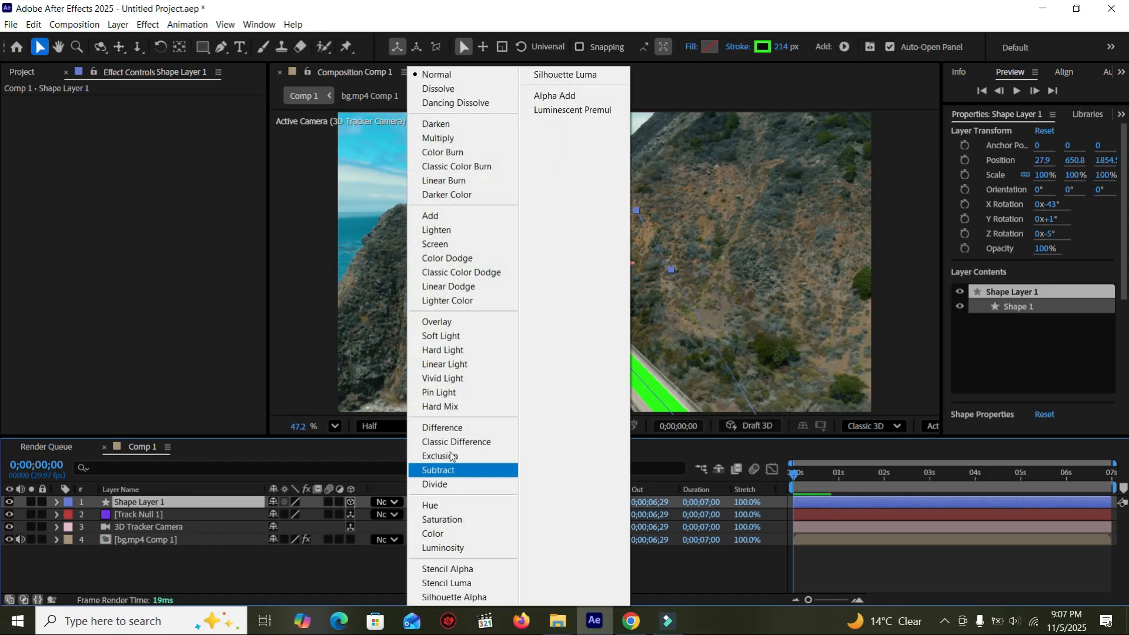
{"action": "left_click", "coordinate": [469, 325]}
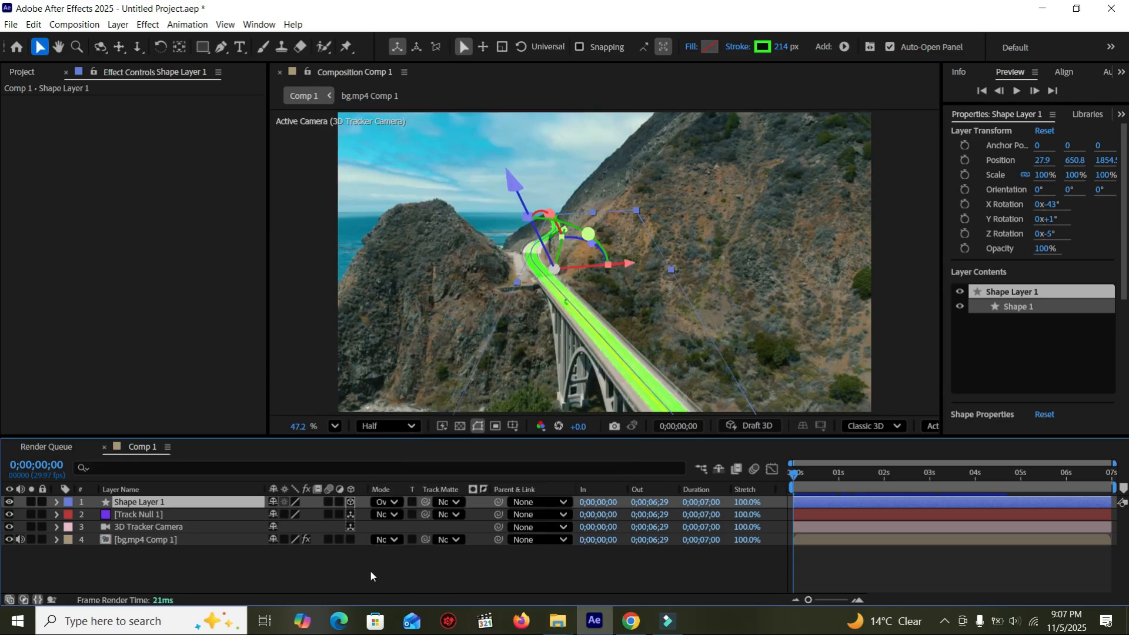
{"action": "left_click", "coordinate": [371, 576]}
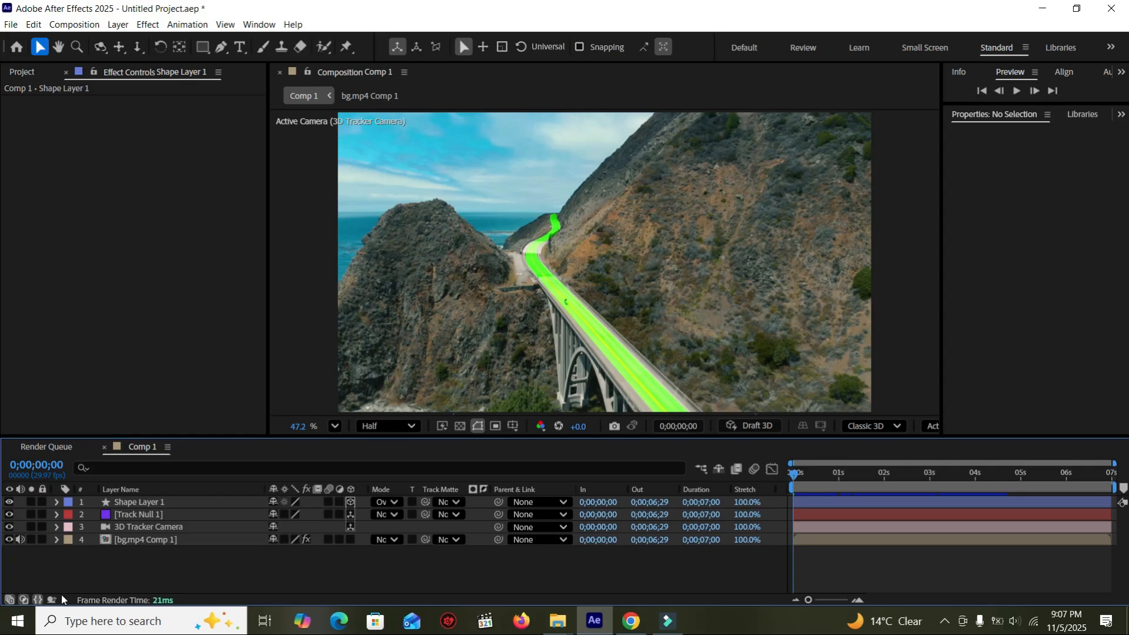
- Hide the In/Out/Duration/Stretch columns and add a Trim Paths operator to Shape Layer 1
{"action": "left_click", "coordinate": [37, 600]}
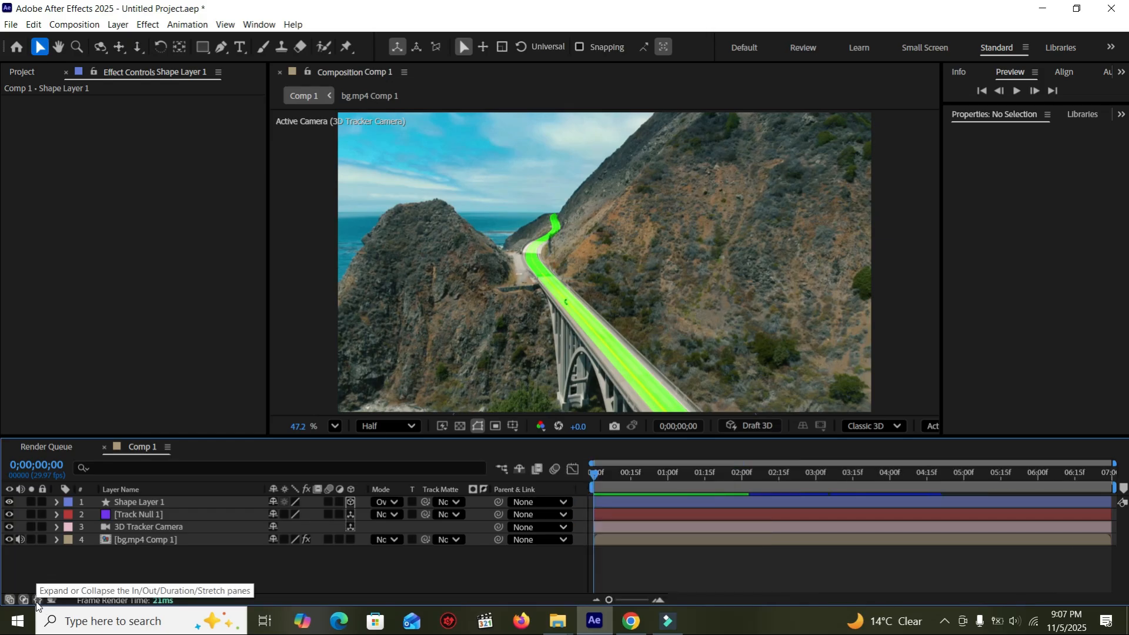
{"action": "mouse_move", "coordinate": [608, 599]}
{"action": "left_mouse_down"}
{"action": "mouse_move", "coordinate": [635, 600]}
{"action": "mouse_move", "coordinate": [612, 600]}
{"action": "left_mouse_up"}
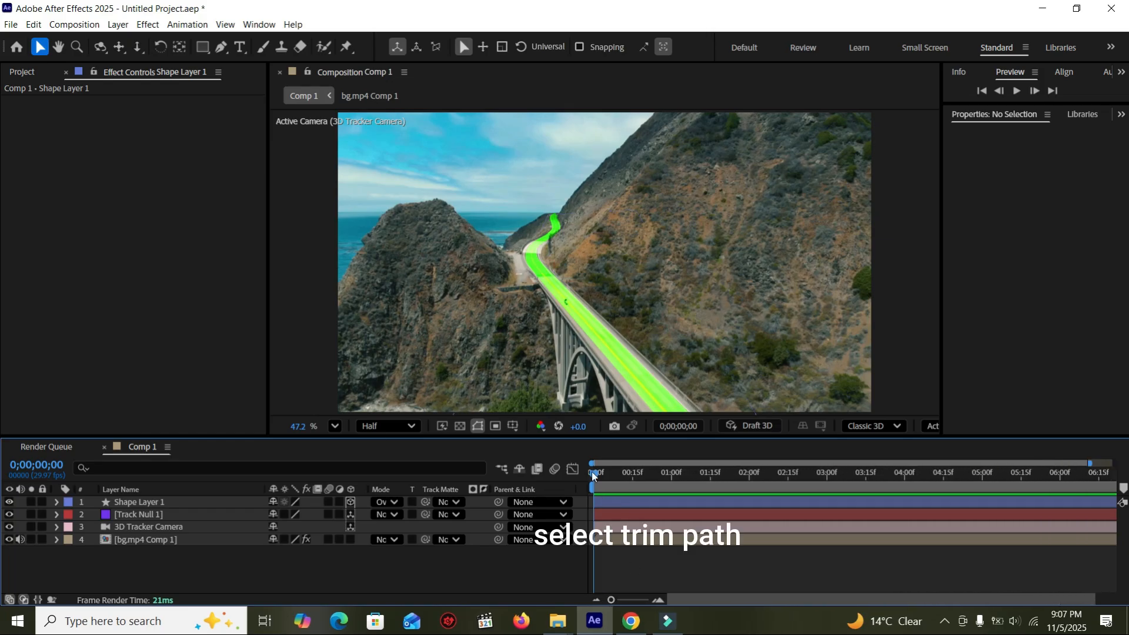
{"action": "left_click", "coordinate": [57, 502]}
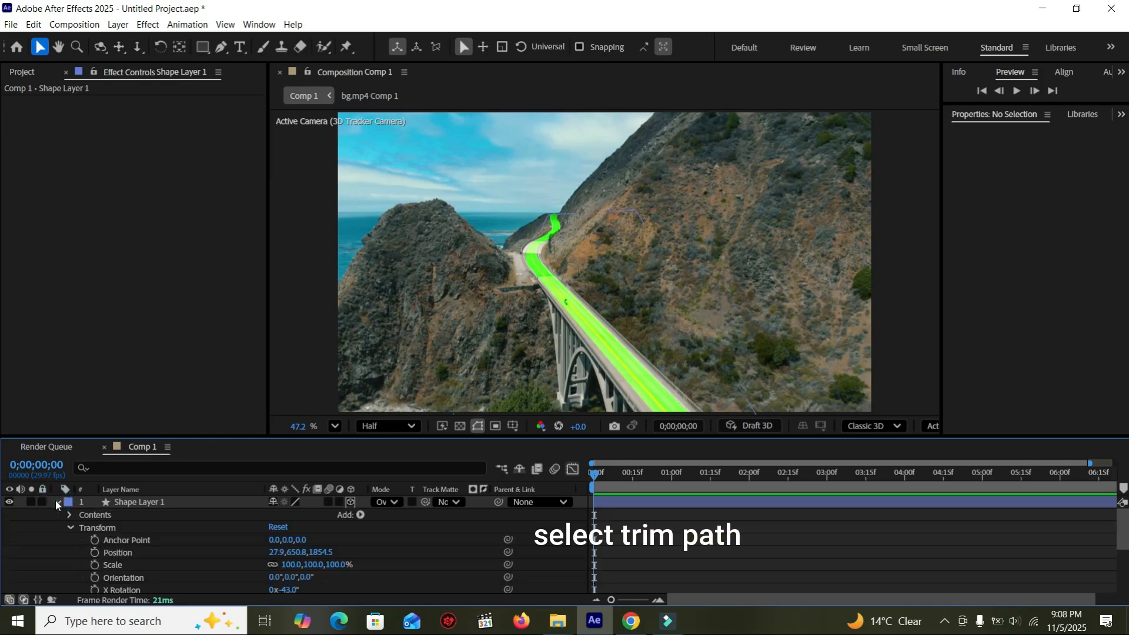
{"action": "left_click", "coordinate": [362, 516]}
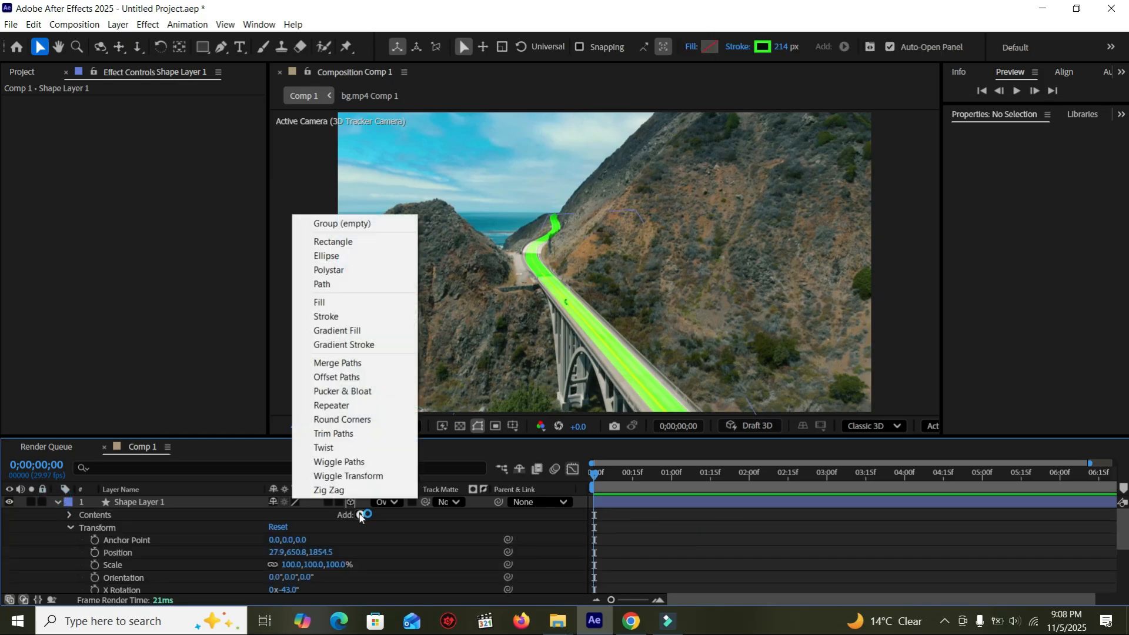
{"action": "left_click", "coordinate": [365, 433]}
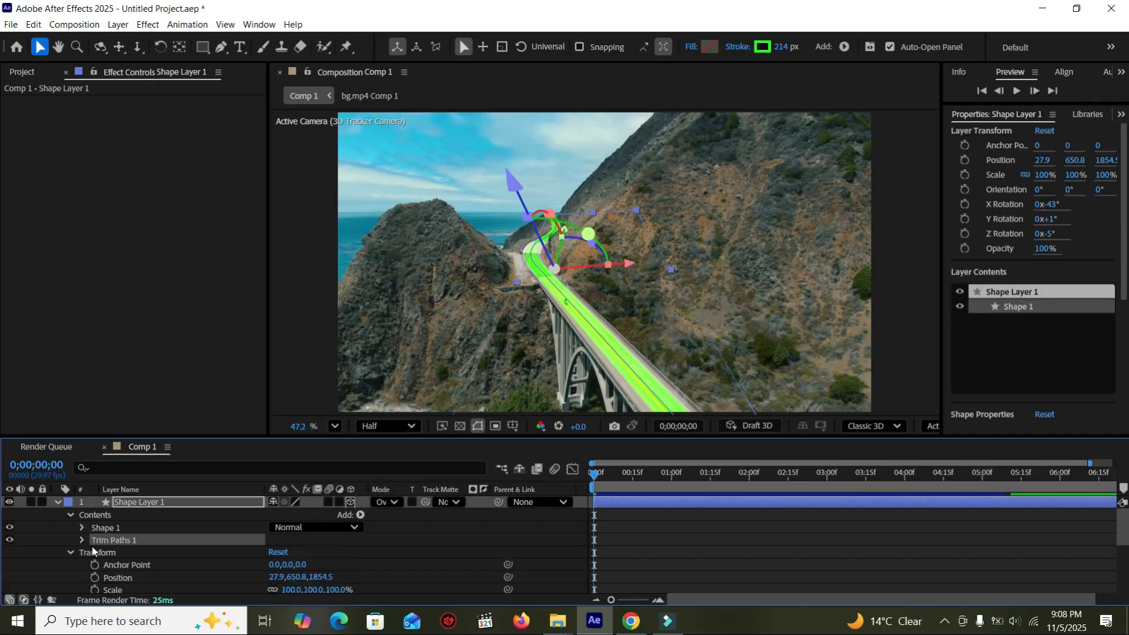
- Keyframe the Trim Paths End of Shape Layer 1 from 0% at 0;00;00;00 to 100% at 0;00;00;16
{"action": "left_click", "coordinate": [81, 540]}
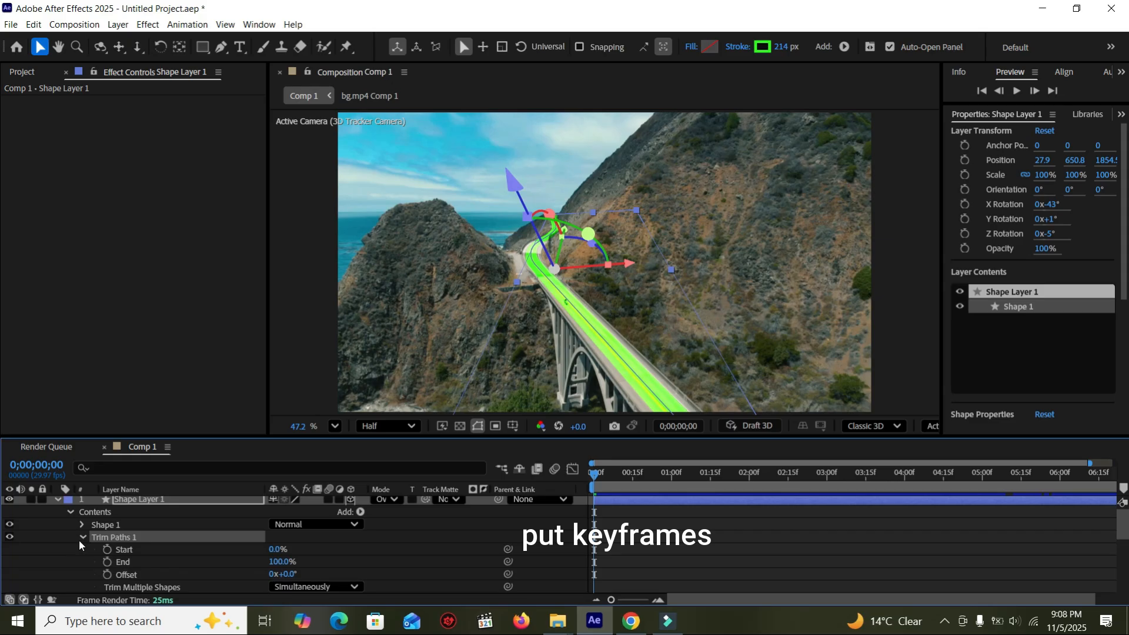
{"action": "left_click", "coordinate": [106, 563]}
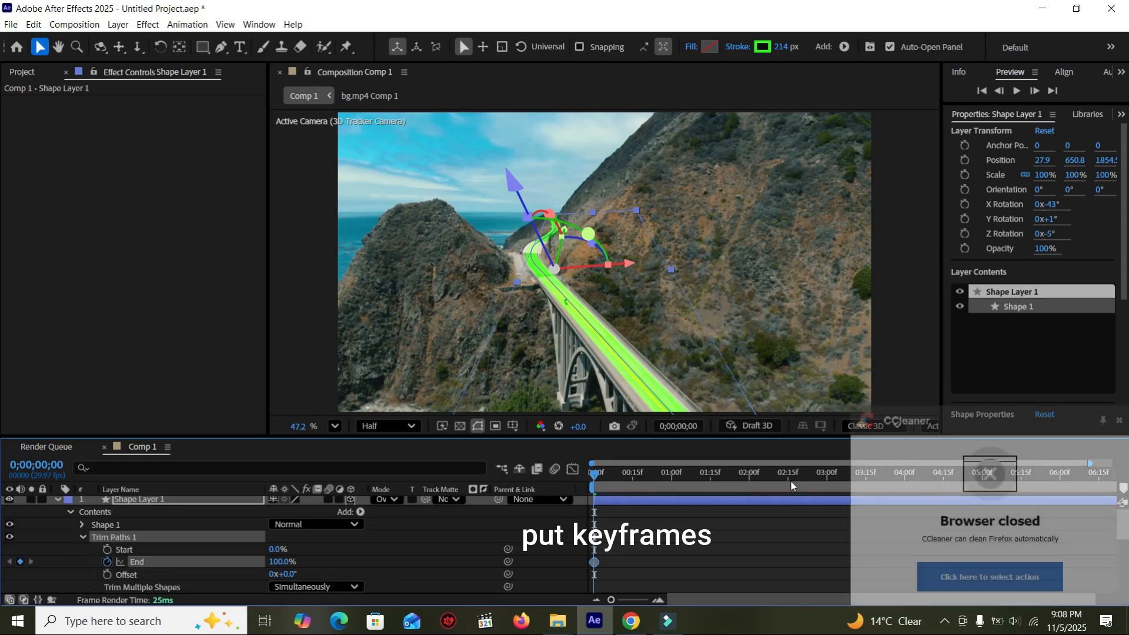
{"action": "left_click", "coordinate": [1120, 422]}
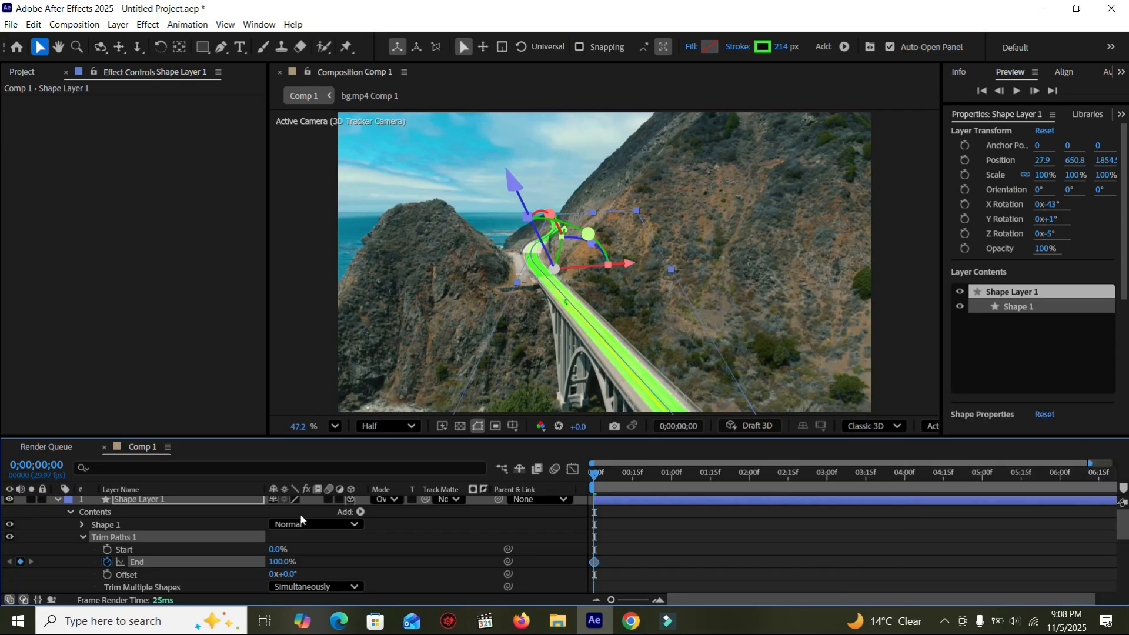
{"action": "left_click_drag", "start_coordinate": [281, 562], "coordinate": [168, 563]}
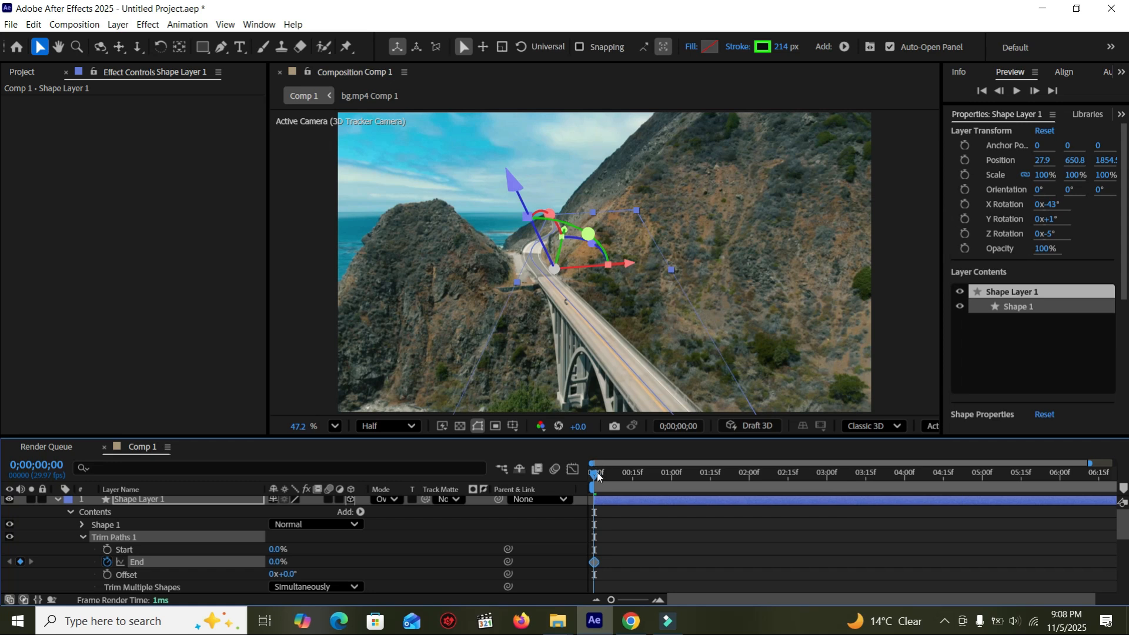
{"action": "left_click_drag", "start_coordinate": [594, 477], "coordinate": [635, 489]}
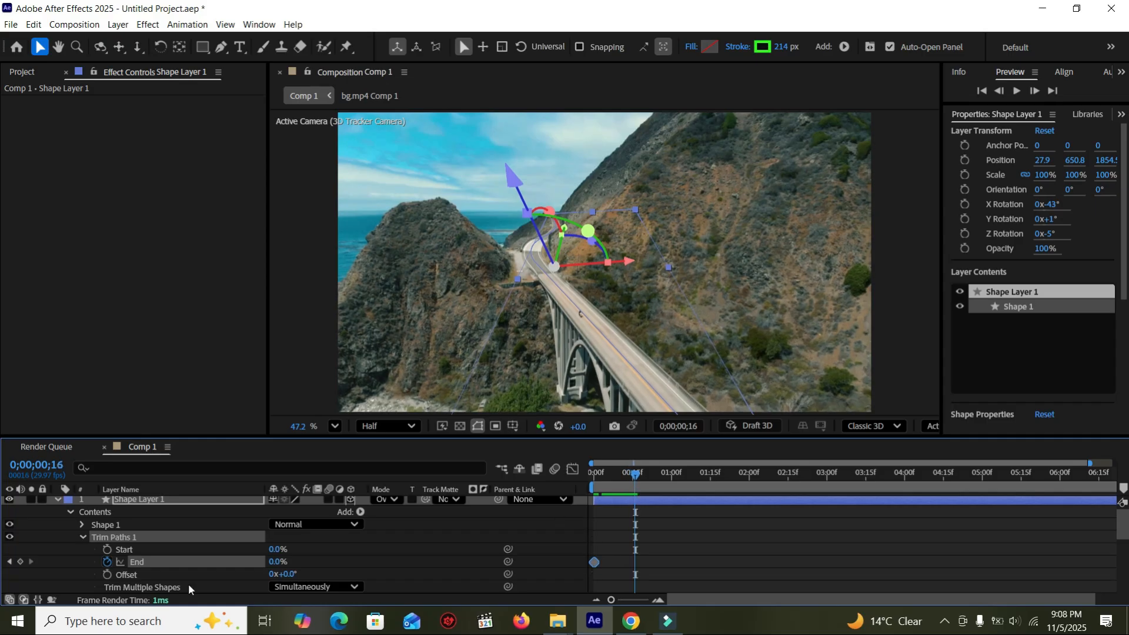
{"action": "left_click_drag", "start_coordinate": [278, 562], "coordinate": [375, 564]}
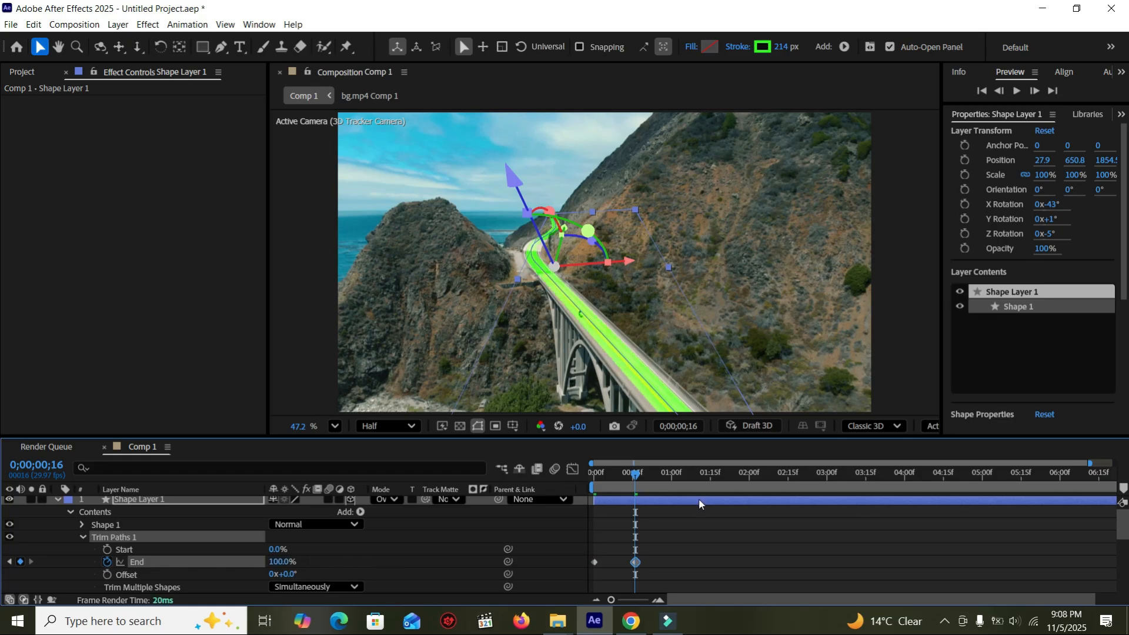
- Shift both End keyframes together so the first sits at 0;00;00;08, and preview the animation
{"action": "mouse_move", "coordinate": [655, 556]}
{"action": "left_mouse_down"}
{"action": "mouse_move", "coordinate": [592, 568]}
{"action": "mouse_move", "coordinate": [636, 559]}
{"action": "left_mouse_up"}
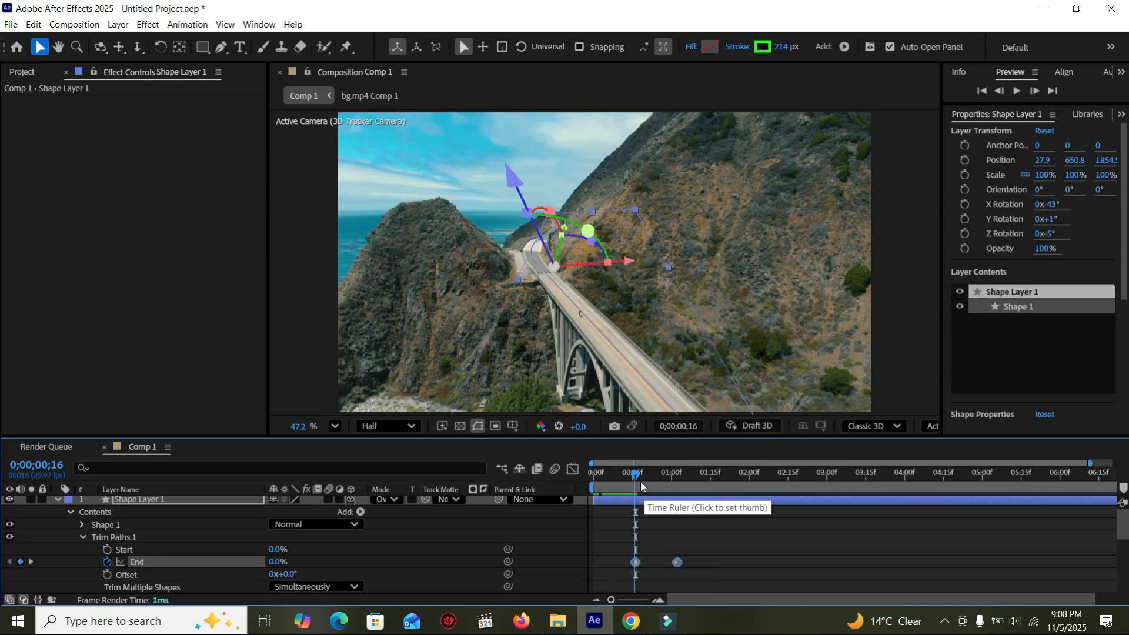
{"action": "mouse_move", "coordinate": [635, 475]}
{"action": "left_mouse_down"}
{"action": "mouse_move", "coordinate": [594, 475]}
{"action": "mouse_move", "coordinate": [615, 479]}
{"action": "left_mouse_up"}
{"action": "left_click_drag", "start_coordinate": [636, 562], "coordinate": [616, 564]}
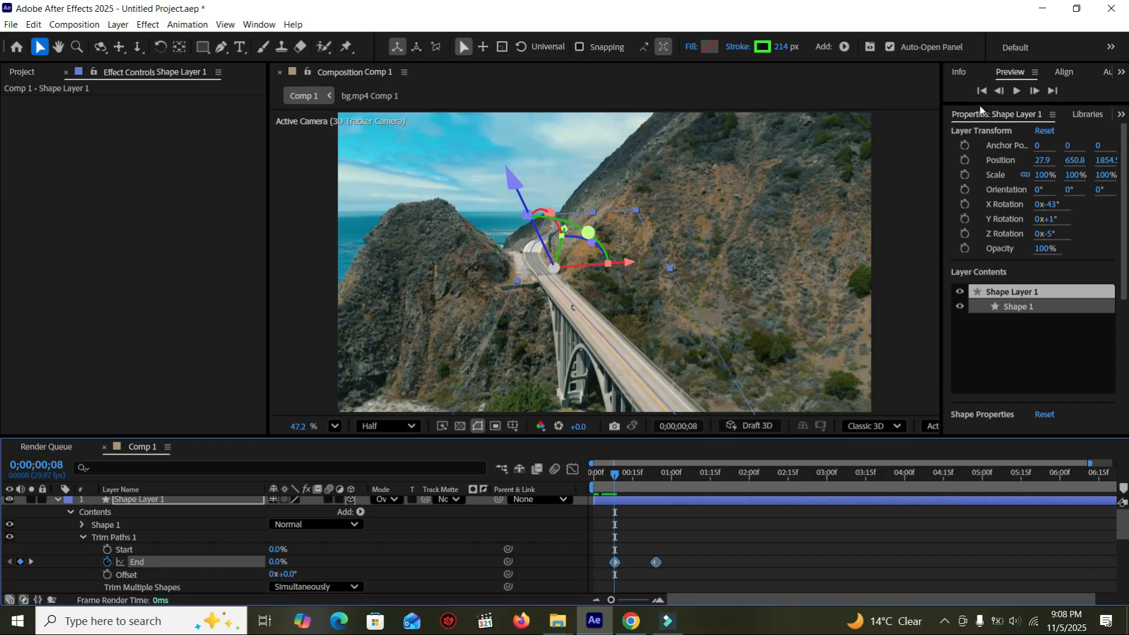
{"action": "left_click", "coordinate": [1016, 91]}
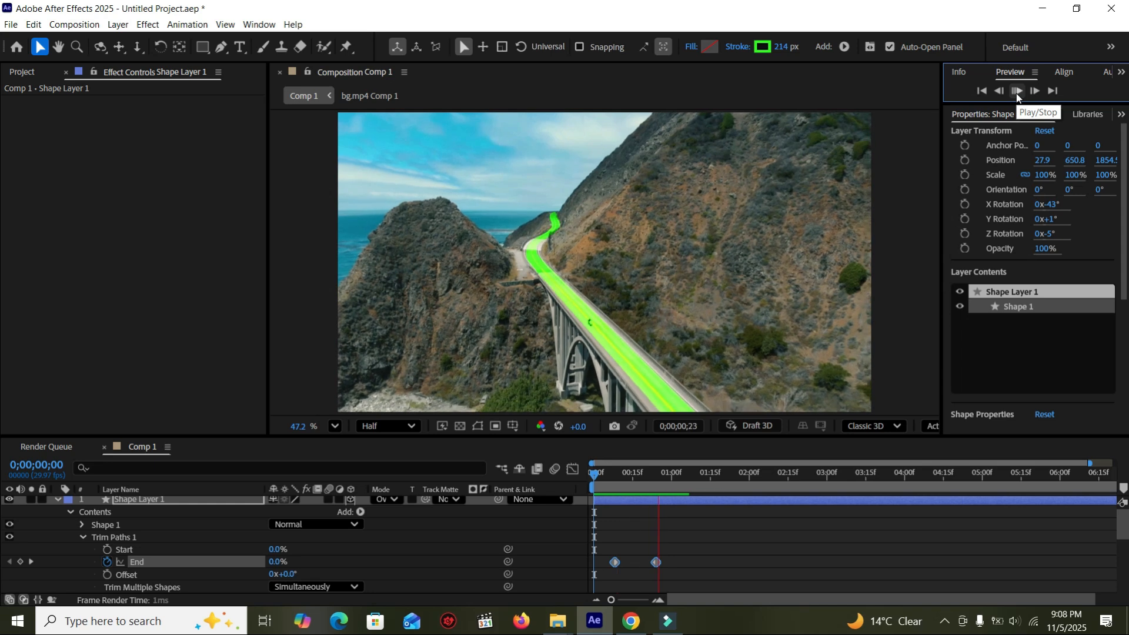
{"action": "left_click", "coordinate": [1016, 92]}
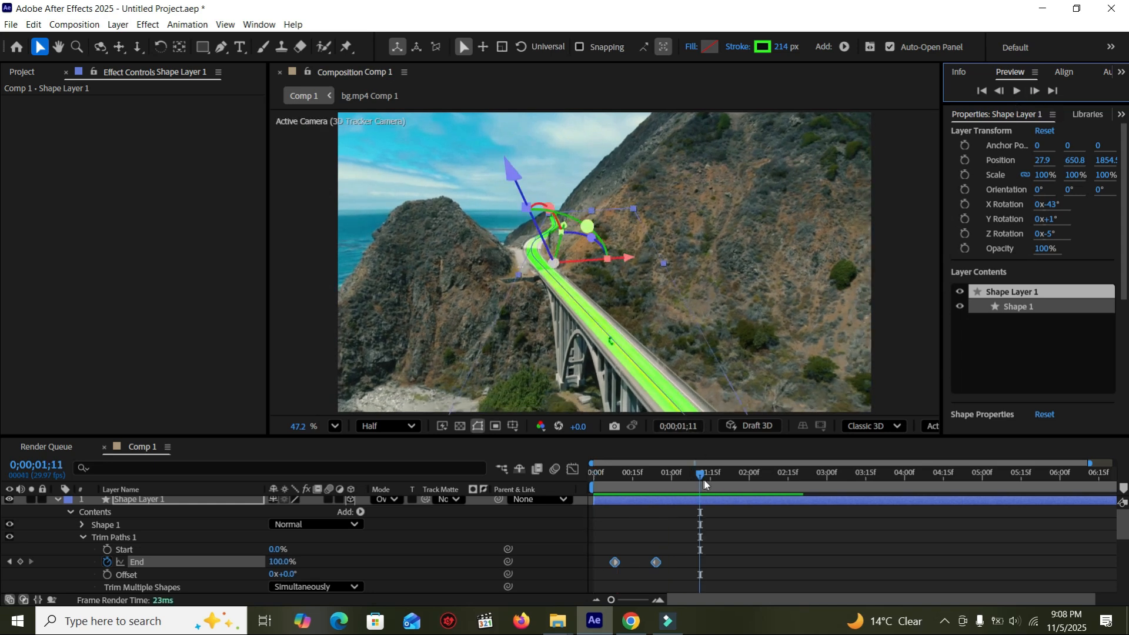
- Keyframe the Trim Paths Start from 0% at 0;00;00;24 to 100% at 0;00;01;07
{"action": "left_click_drag", "start_coordinate": [682, 473], "coordinate": [656, 475]}
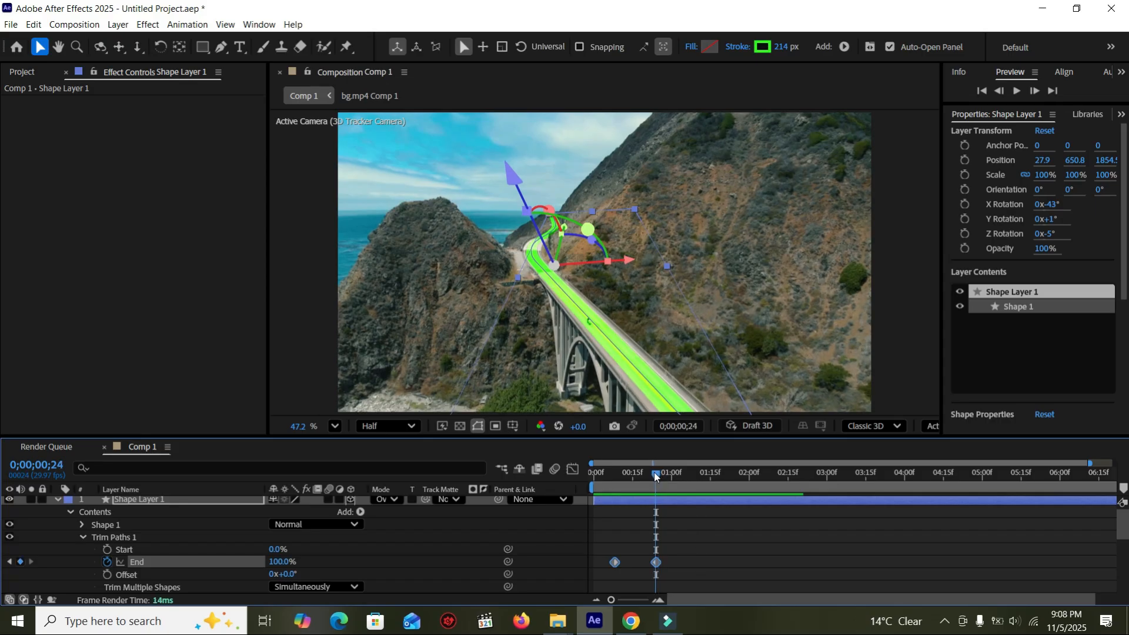
{"action": "left_click", "coordinate": [107, 550]}
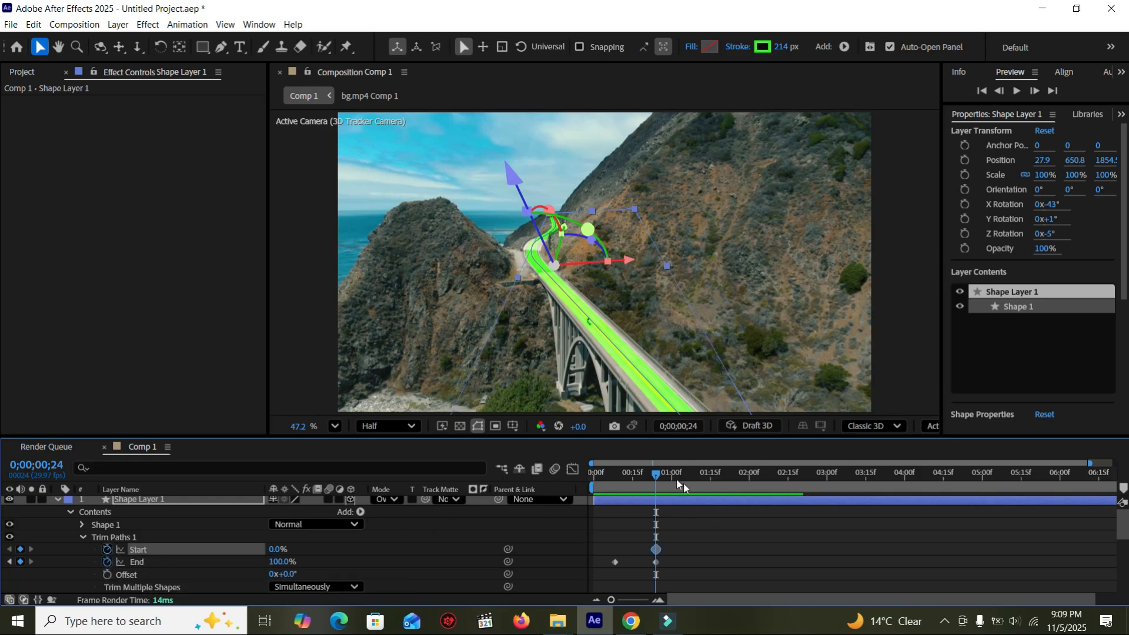
{"action": "left_click_drag", "start_coordinate": [658, 474], "coordinate": [692, 485]}
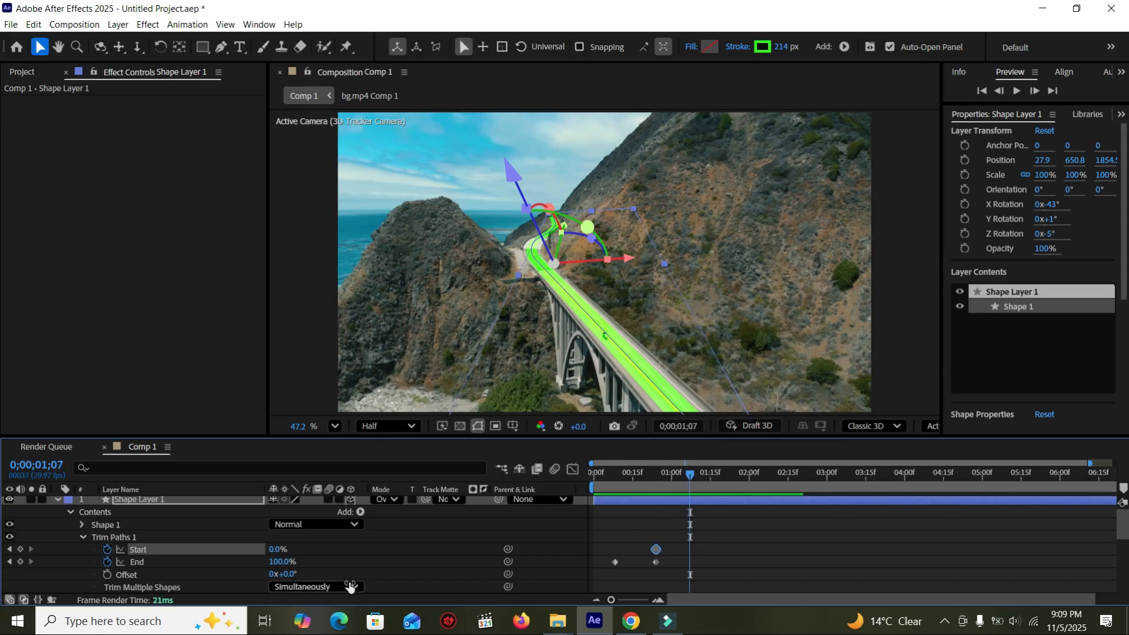
{"action": "left_click_drag", "start_coordinate": [276, 549], "coordinate": [352, 545]}
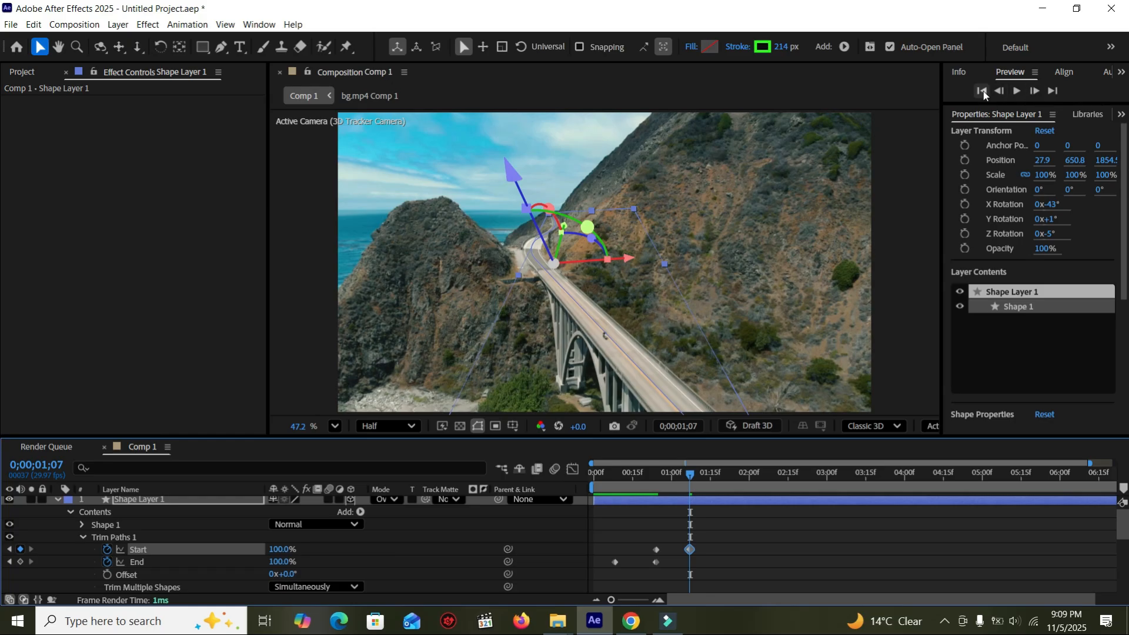
- Play the composition from the beginning twice to check the green path's reveal and disappearance
{"action": "left_click", "coordinate": [1016, 91]}
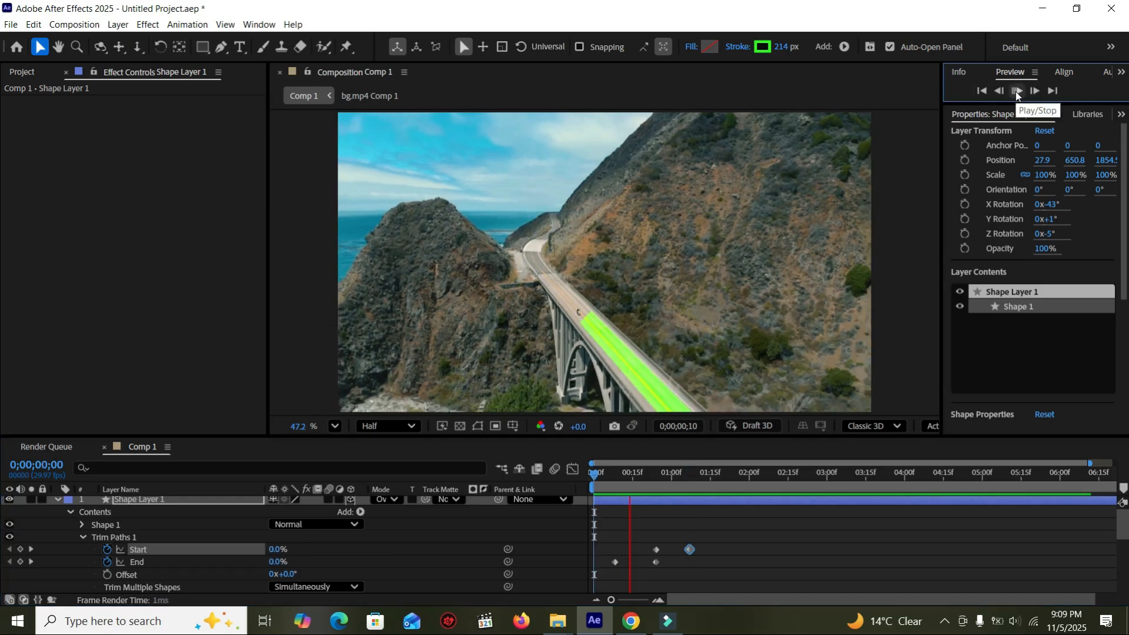
{"action": "key", "text": "space"}
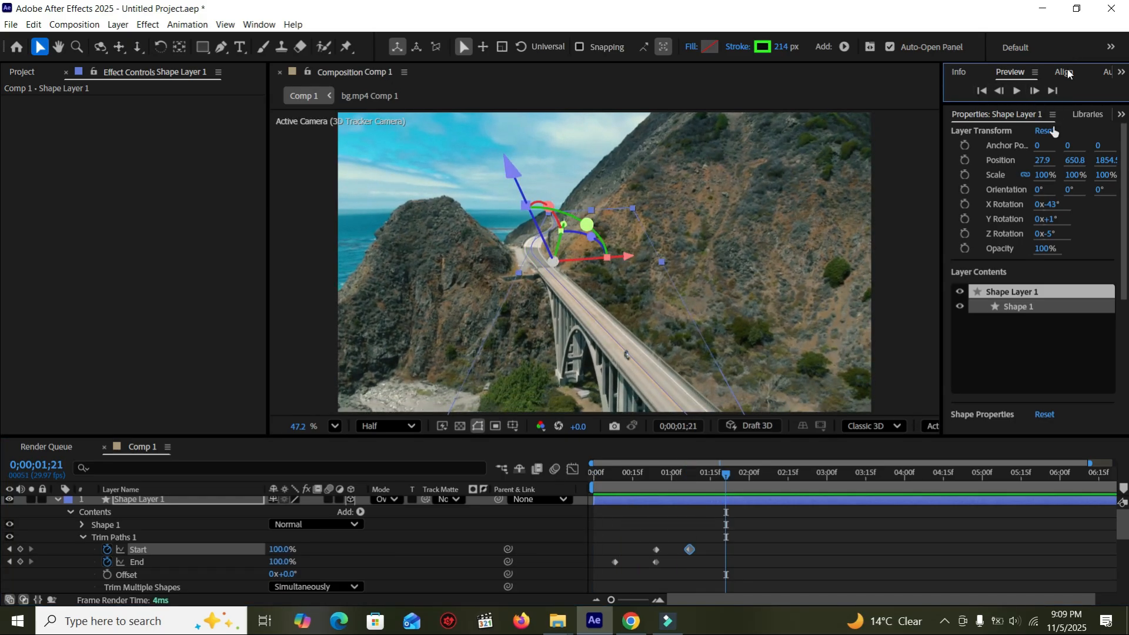
{"action": "left_click", "coordinate": [981, 91]}
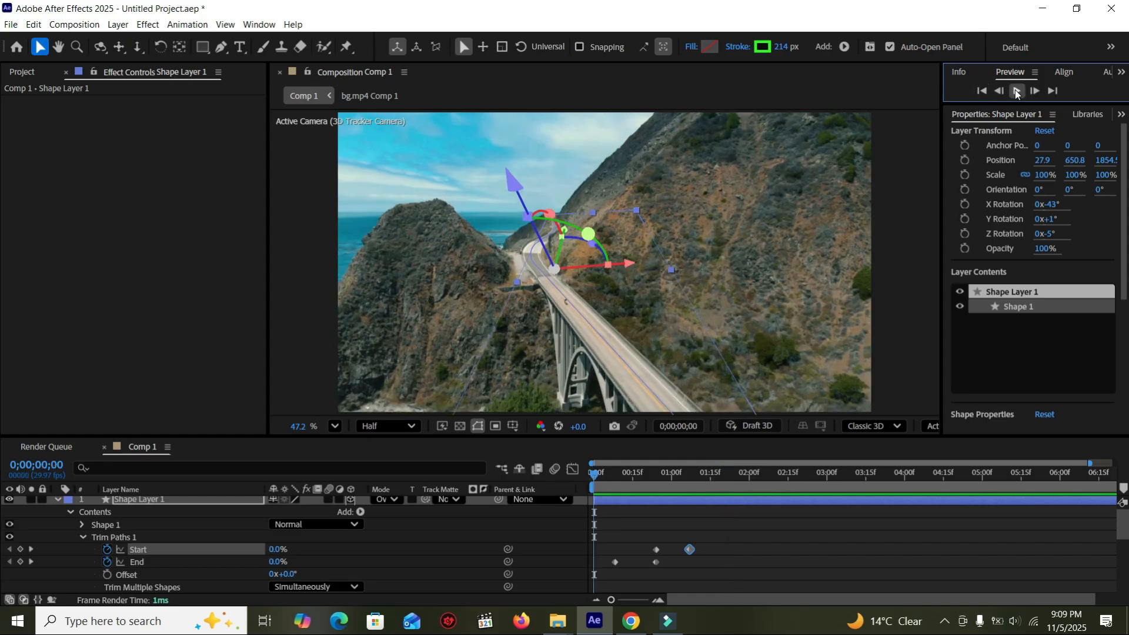
{"action": "left_click", "coordinate": [1016, 91]}
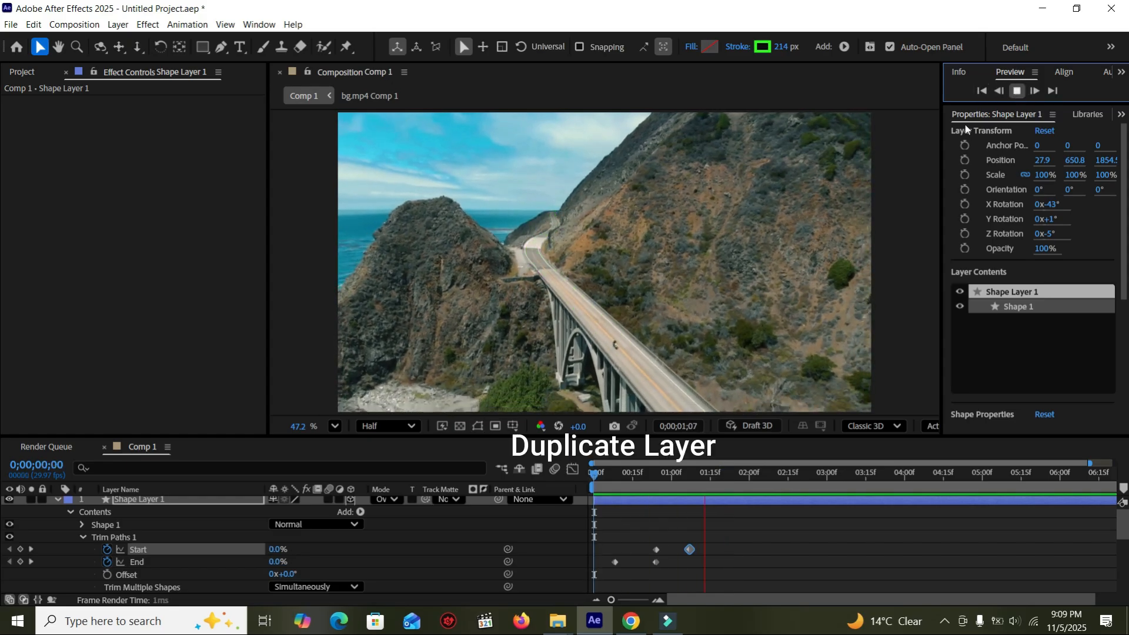
- Set the current time to 0;00;01;14, collapse Shape Layer 1 and duplicate it
{"action": "left_click", "coordinate": [710, 488]}
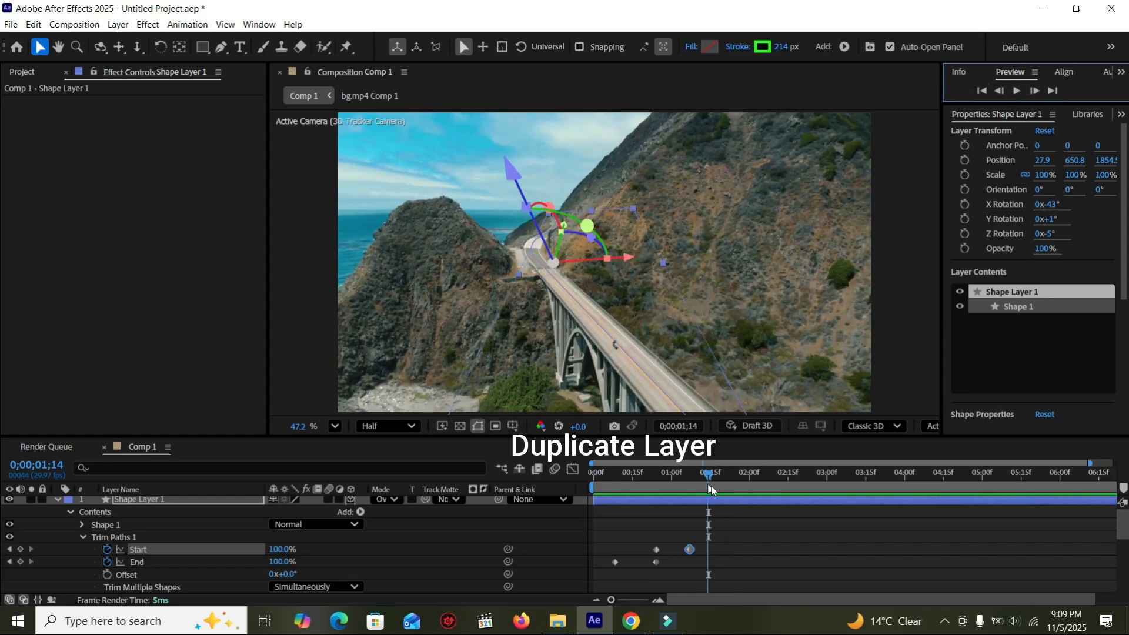
{"action": "left_click", "coordinate": [57, 501]}
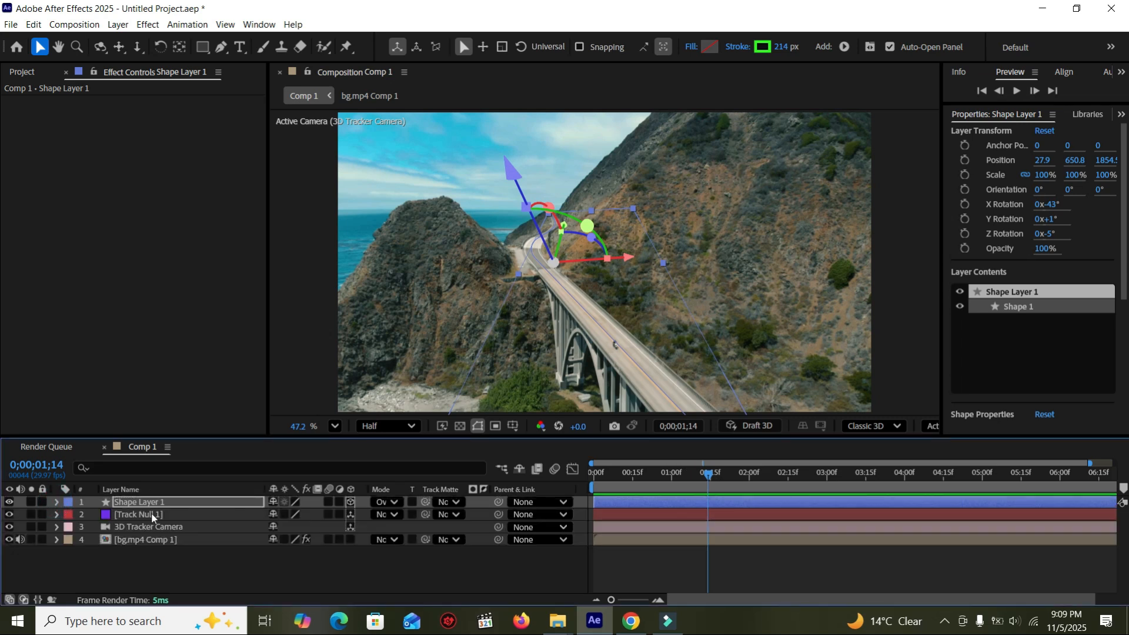
{"action": "left_click", "coordinate": [167, 501]}
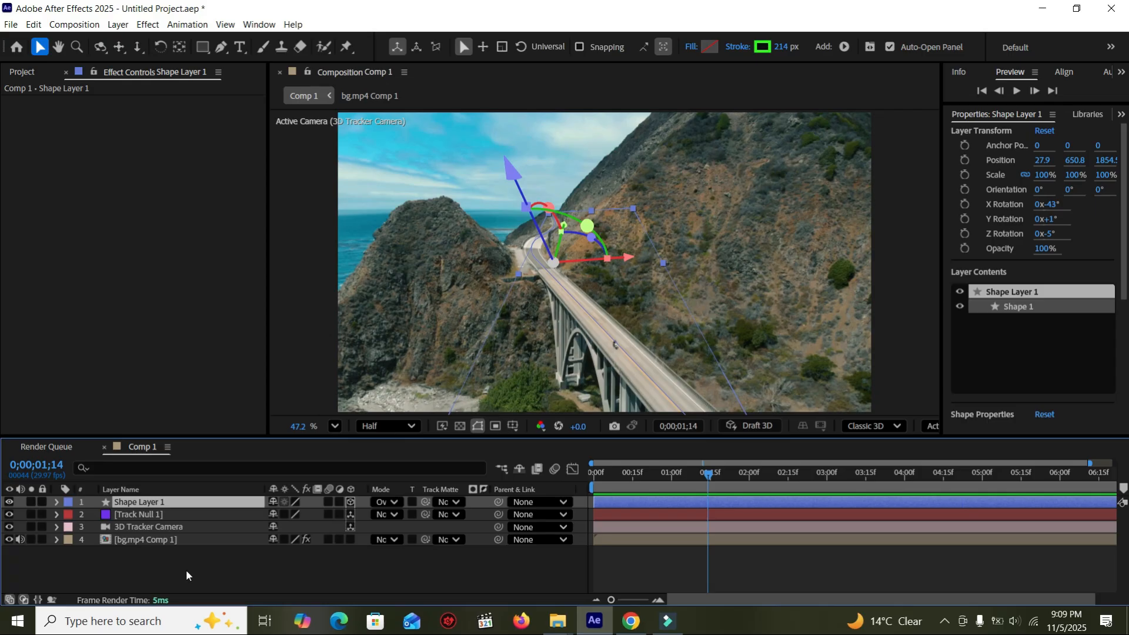
{"action": "key", "text": "ctrl+d"}
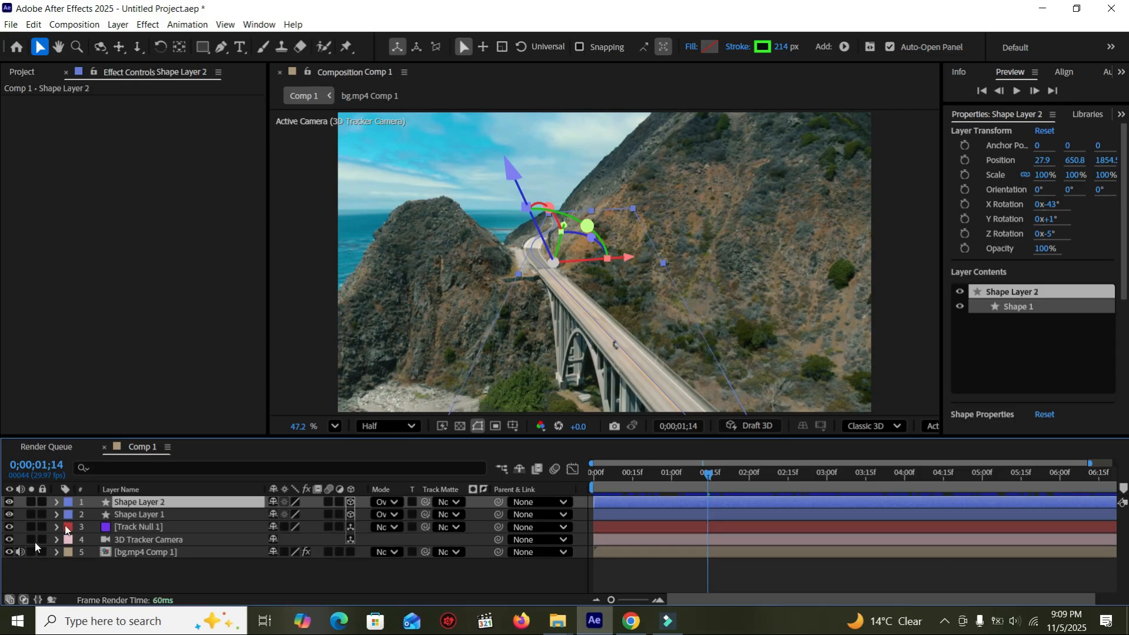
- Reveal the keyframes of both shape layers and move all of Shape Layer 2's keyframes to start at 0;00;01;14
{"action": "left_click", "coordinate": [175, 513]}
{"action": "left_click", "coordinate": [181, 503], "text": "ctrl"}
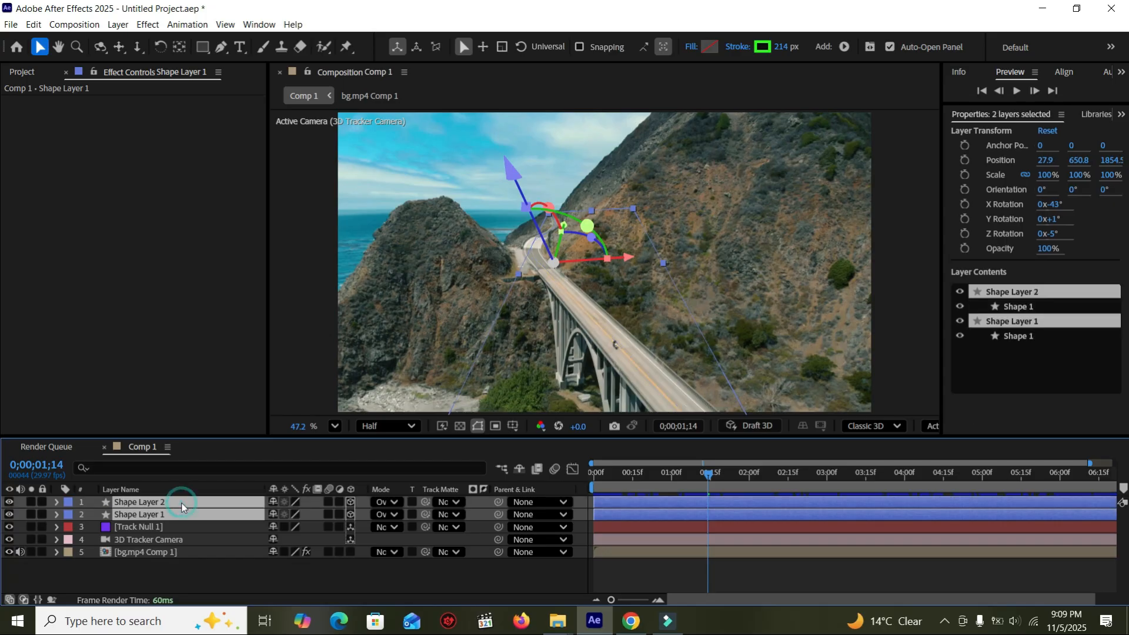
{"action": "key", "text": "u"}
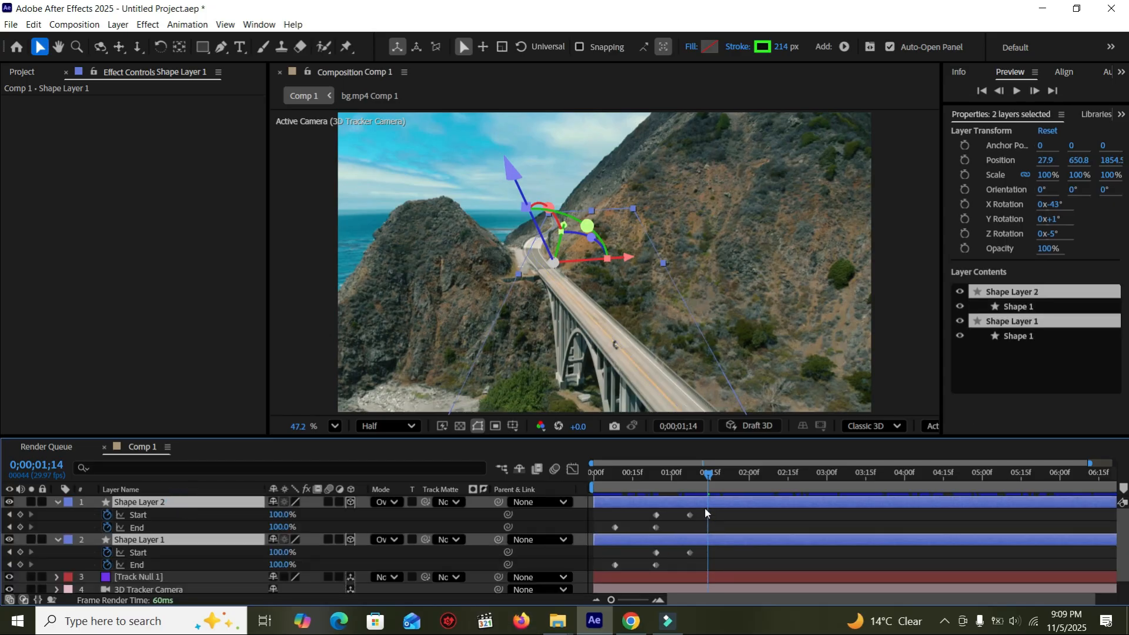
{"action": "mouse_move", "coordinate": [705, 508]}
{"action": "left_mouse_down"}
{"action": "mouse_move", "coordinate": [687, 528]}
{"action": "mouse_move", "coordinate": [623, 531]}
{"action": "mouse_move", "coordinate": [746, 532]}
{"action": "left_mouse_up"}
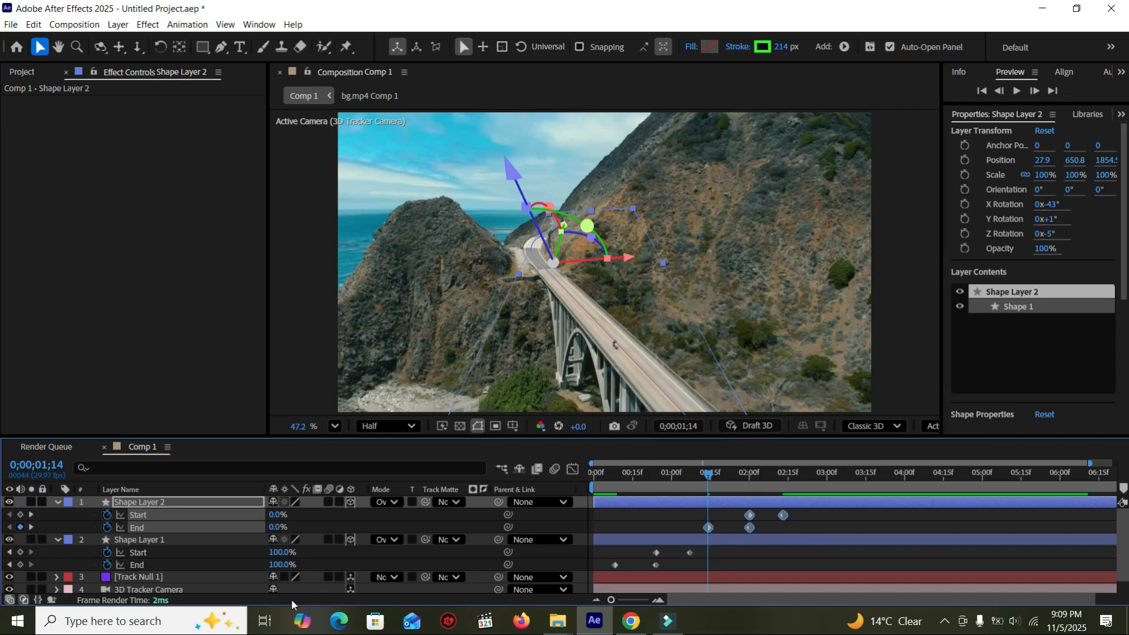
- Change Shape Layer 2's stroke color to blue (0405FB)
{"action": "left_click", "coordinate": [245, 502]}
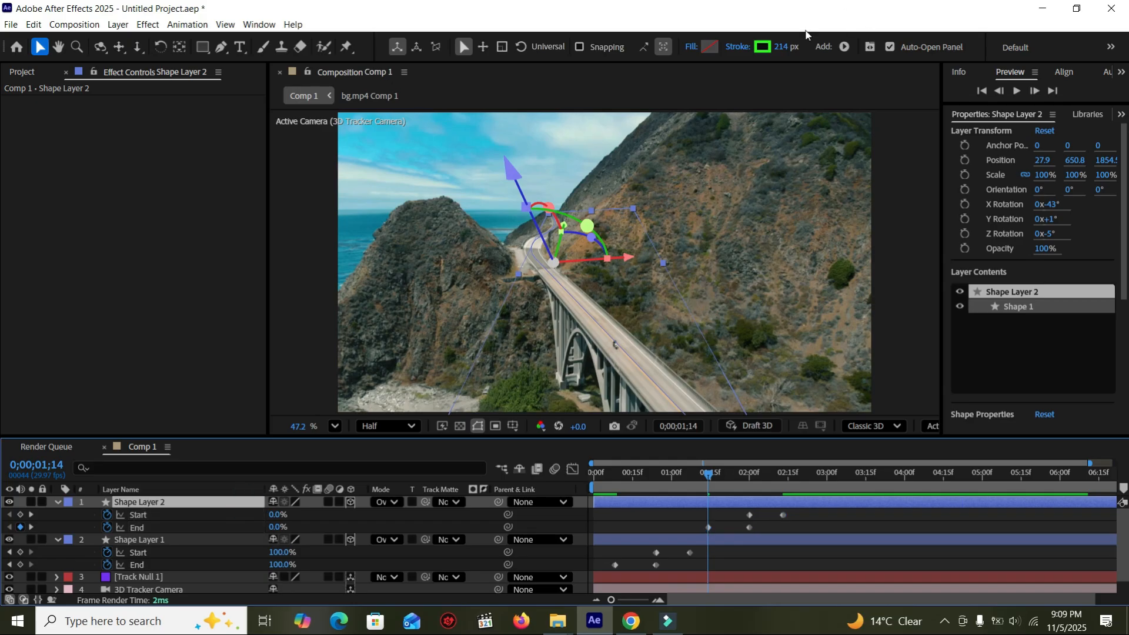
{"action": "left_click", "coordinate": [770, 51]}
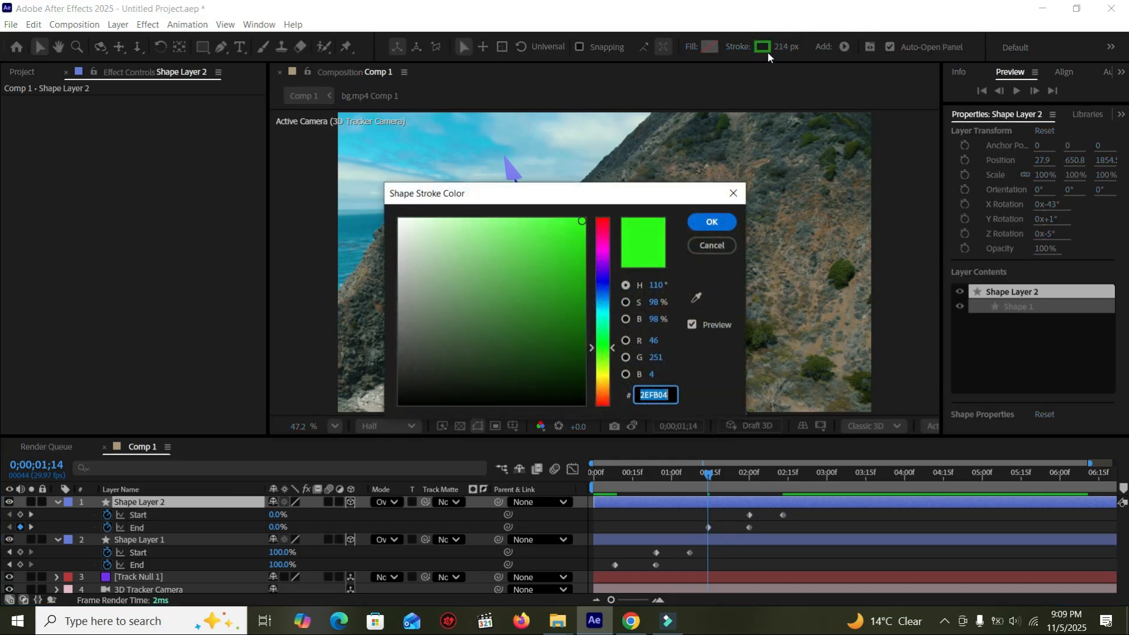
{"action": "left_click_drag", "start_coordinate": [602, 285], "coordinate": [599, 281]}
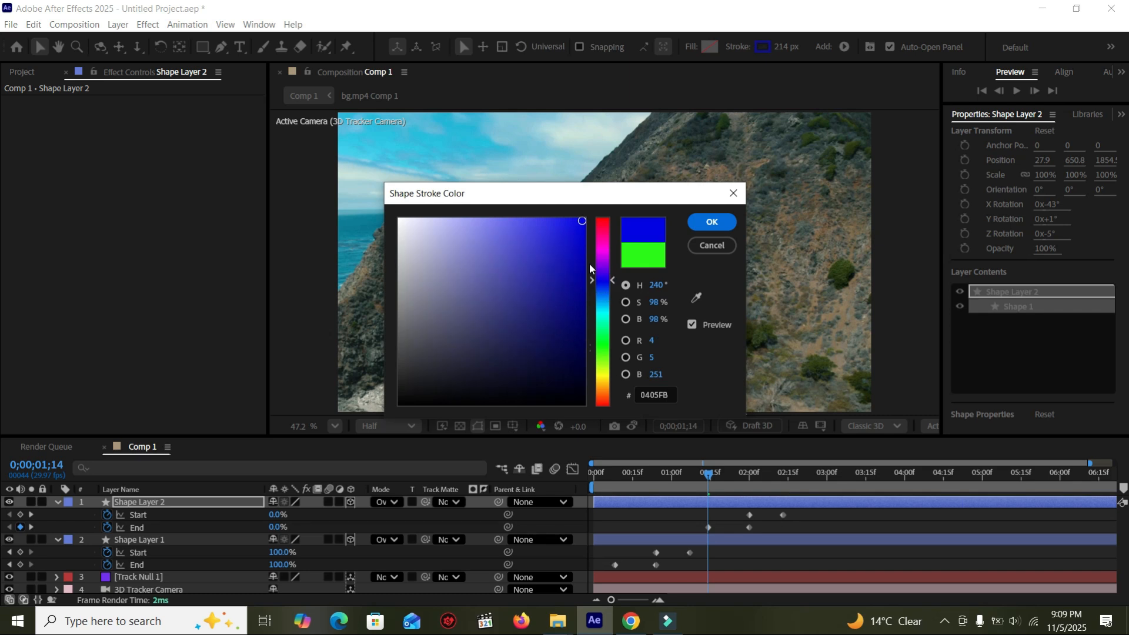
{"action": "left_click", "coordinate": [713, 222]}
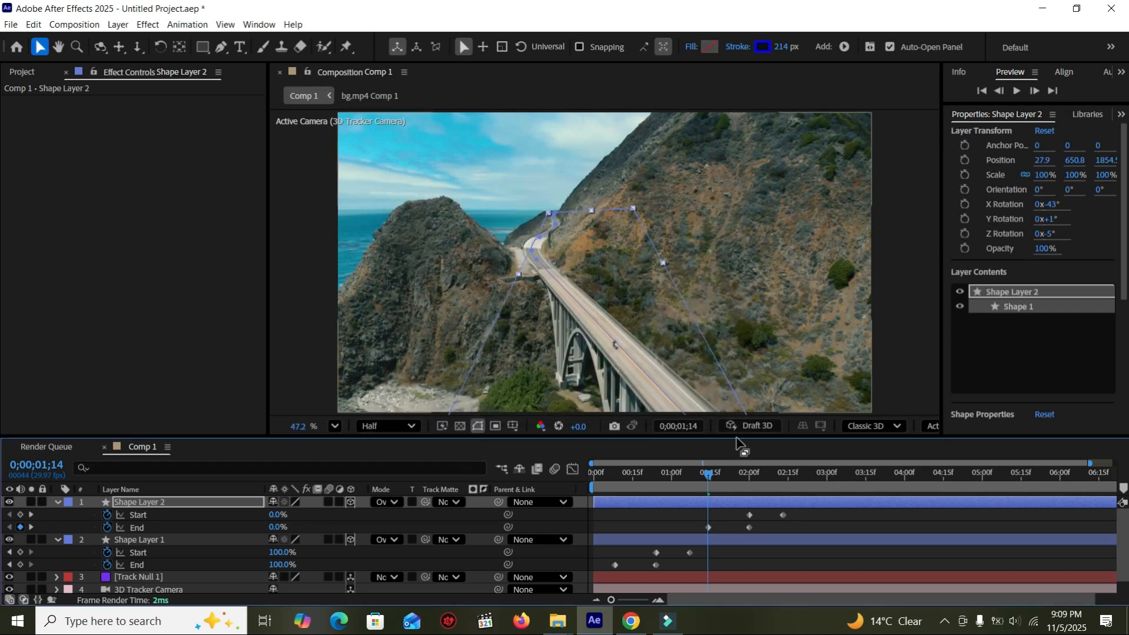
- Scrub through the blue path's animation, and play the composition from the beginning to check the green and blue paths
{"action": "left_click_drag", "start_coordinate": [722, 478], "coordinate": [756, 478]}
{"action": "left_click", "coordinate": [981, 91]}
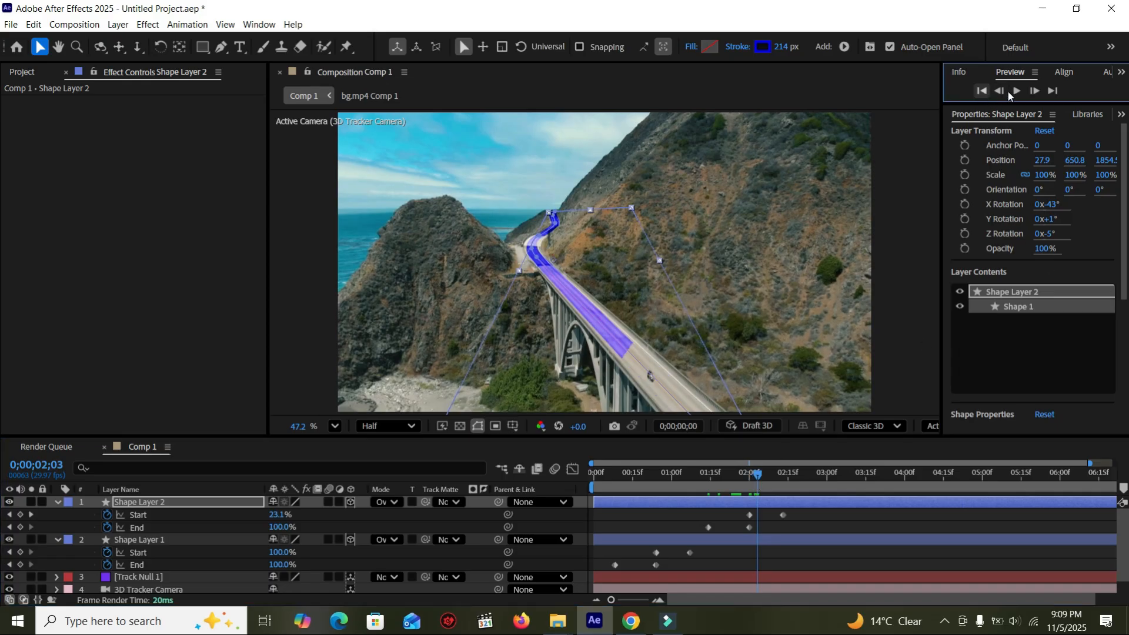
{"action": "left_click", "coordinate": [1015, 91]}
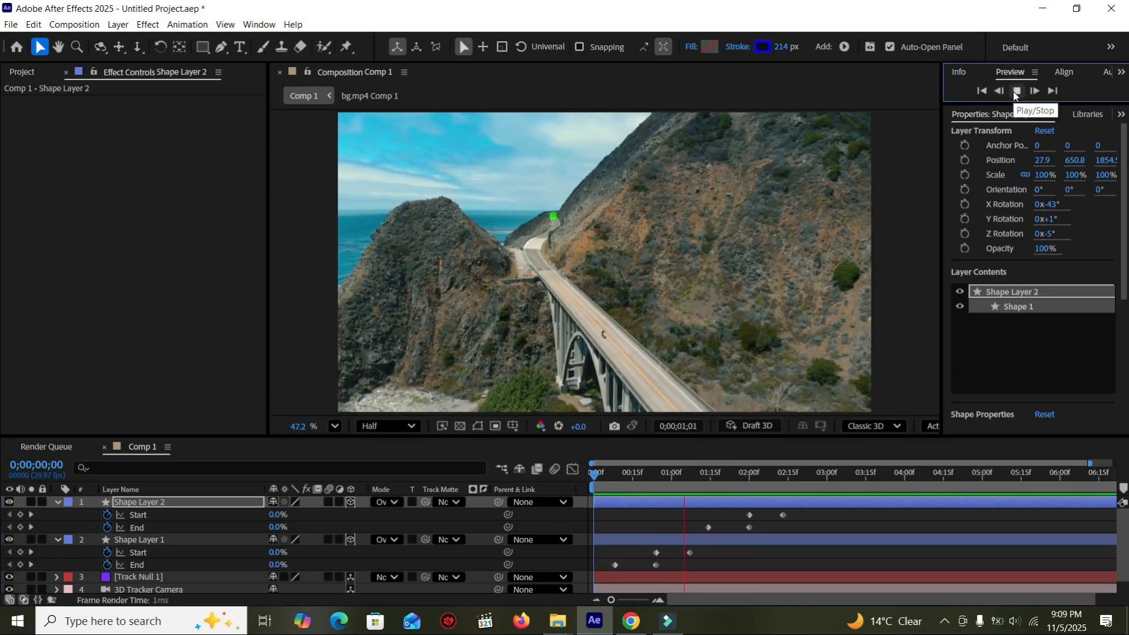
{"action": "key", "text": "space"}
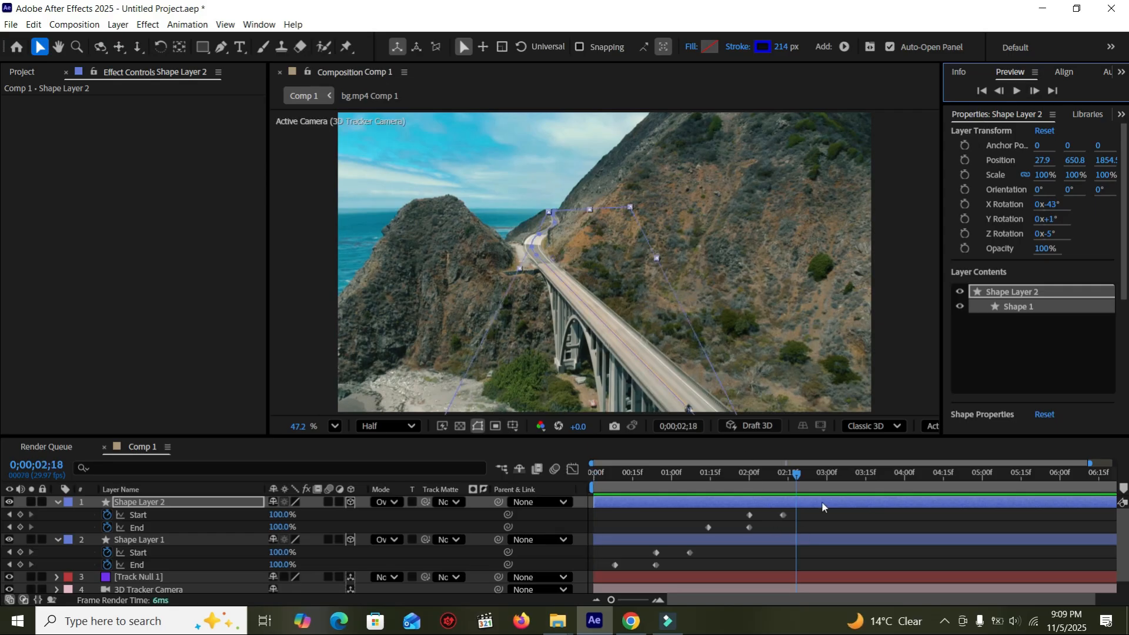
- Shift all of Shape Layer 2's Trim Paths keyframes slightly later and duplicate the layer
{"action": "left_click", "coordinate": [221, 503]}
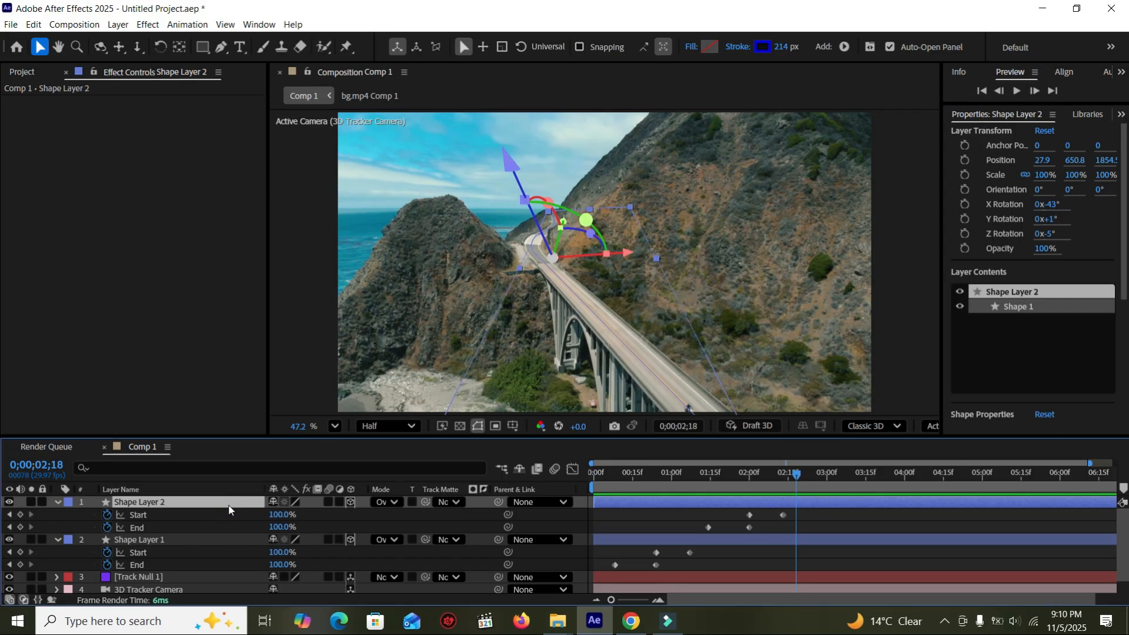
{"action": "left_click_drag", "start_coordinate": [702, 509], "coordinate": [793, 521]}
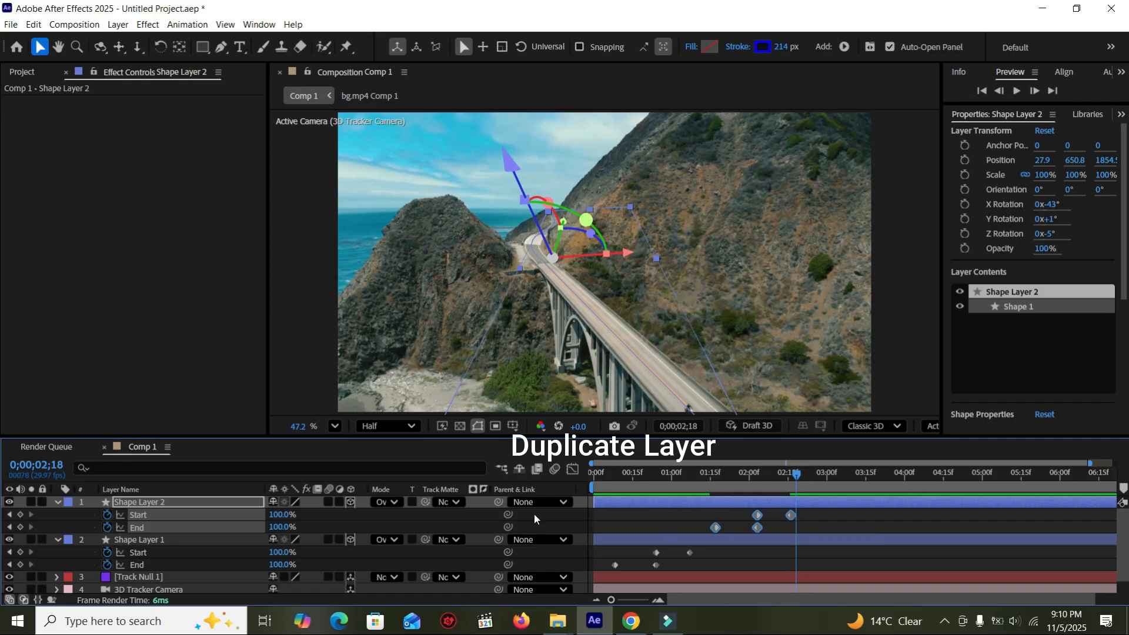
{"action": "left_click", "coordinate": [234, 505]}
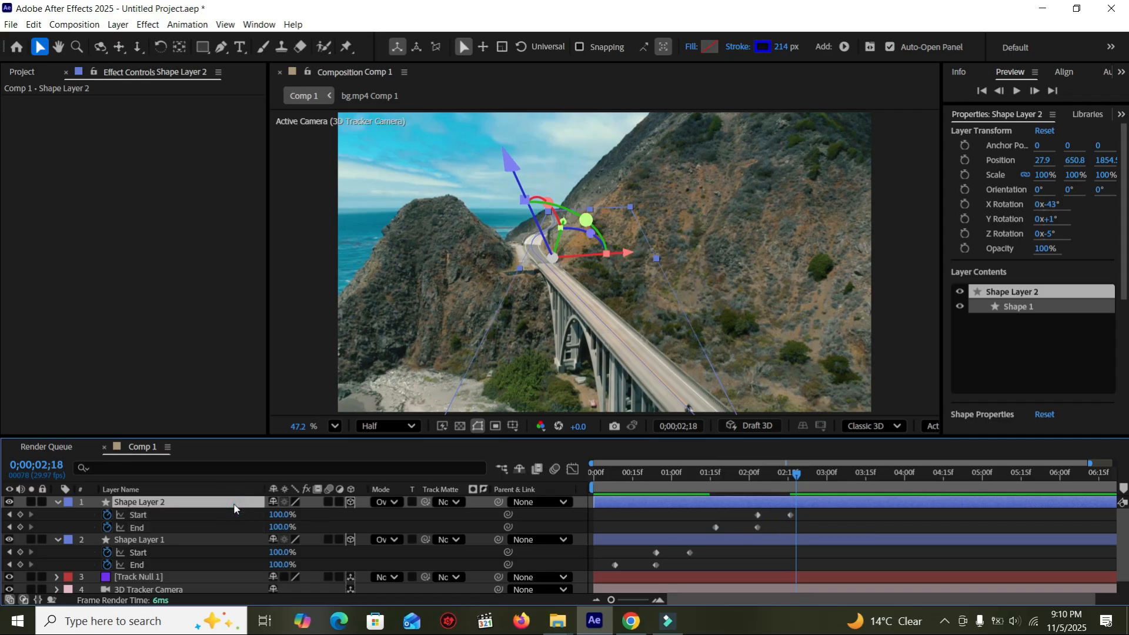
{"action": "key", "text": "ctrl+d"}
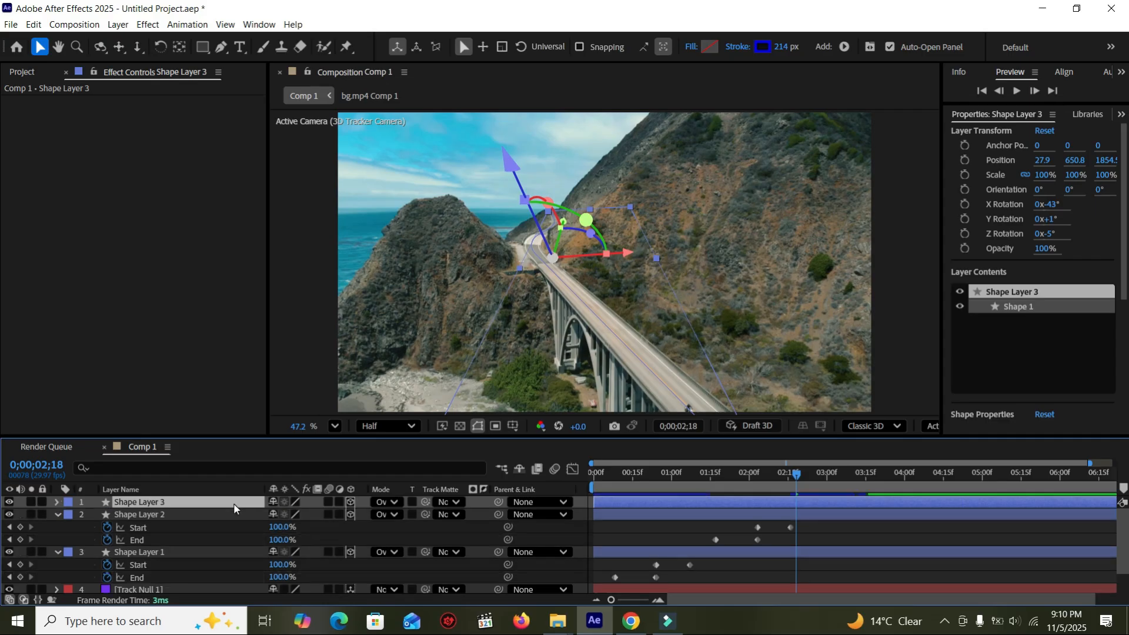
- Reveal Shape Layer 3's keyframes and move them all so the first one sits just before 0;00;03;00
{"action": "key", "text": "u"}
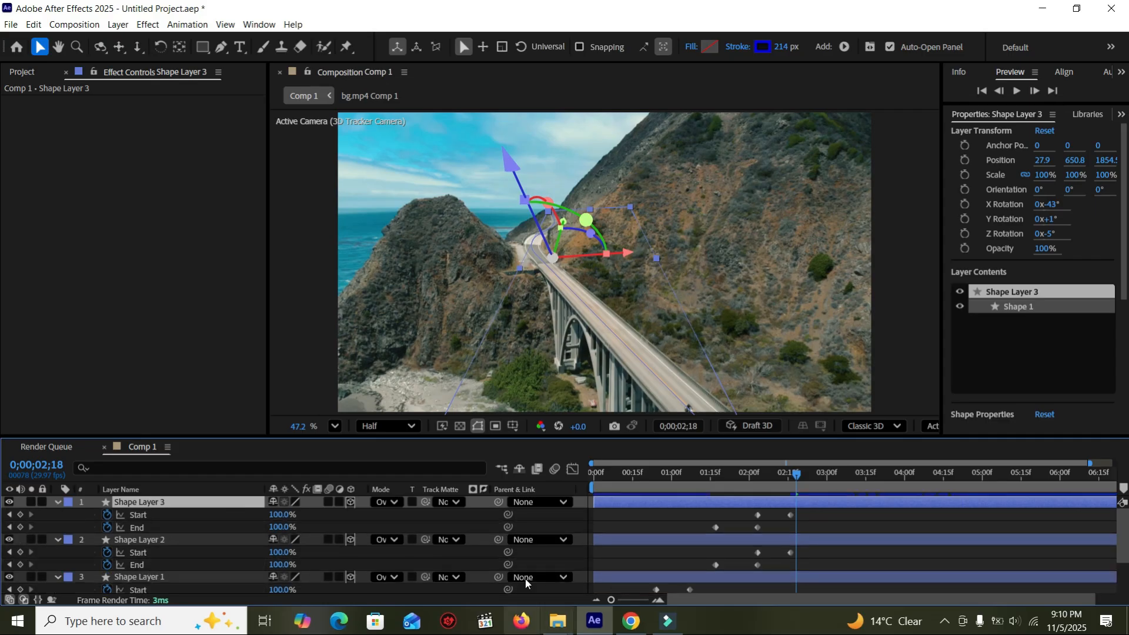
{"action": "left_click_drag", "start_coordinate": [707, 511], "coordinate": [898, 526]}
{"action": "left_click", "coordinate": [862, 505]}
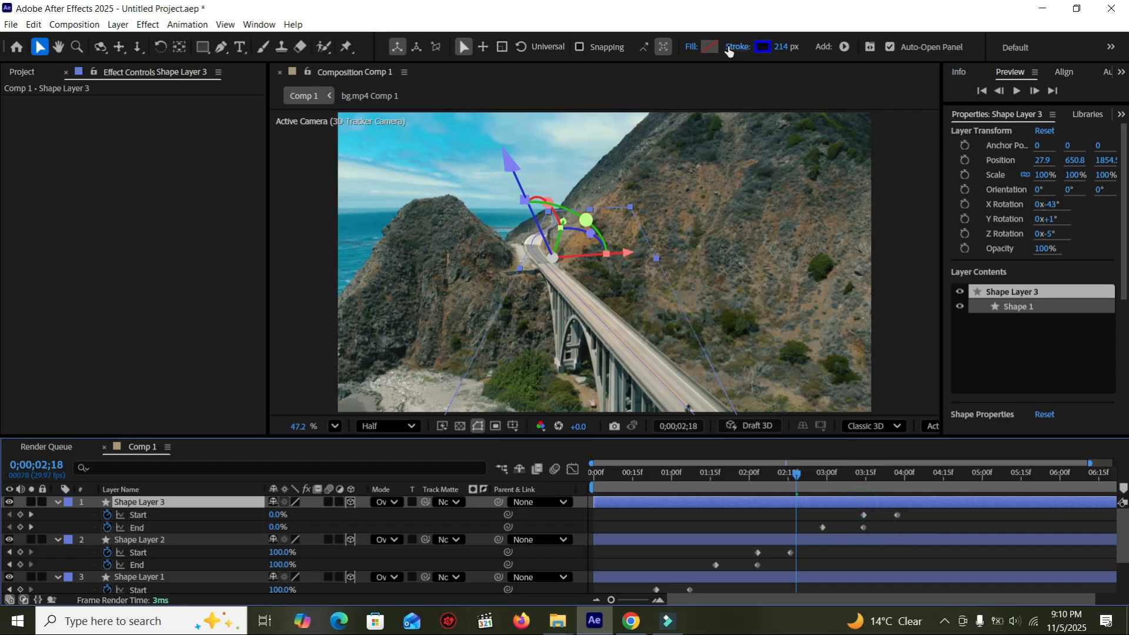
- Change Shape Layer 3's stroke color to red
{"action": "left_click", "coordinate": [763, 47]}
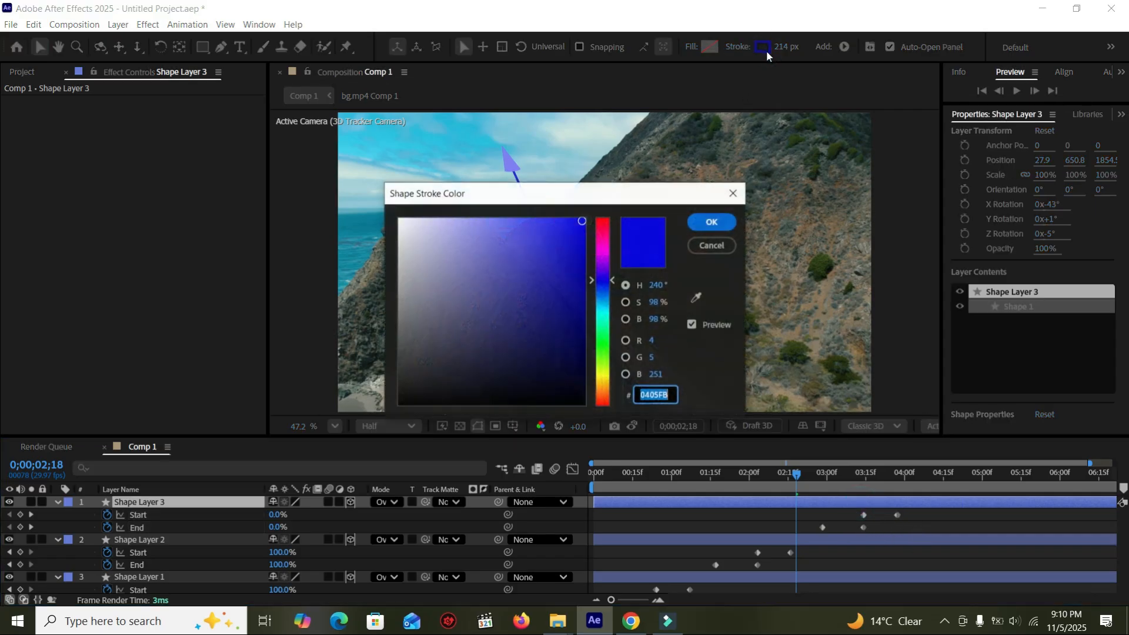
{"action": "left_click", "coordinate": [605, 226]}
{"action": "left_click", "coordinate": [698, 221]}
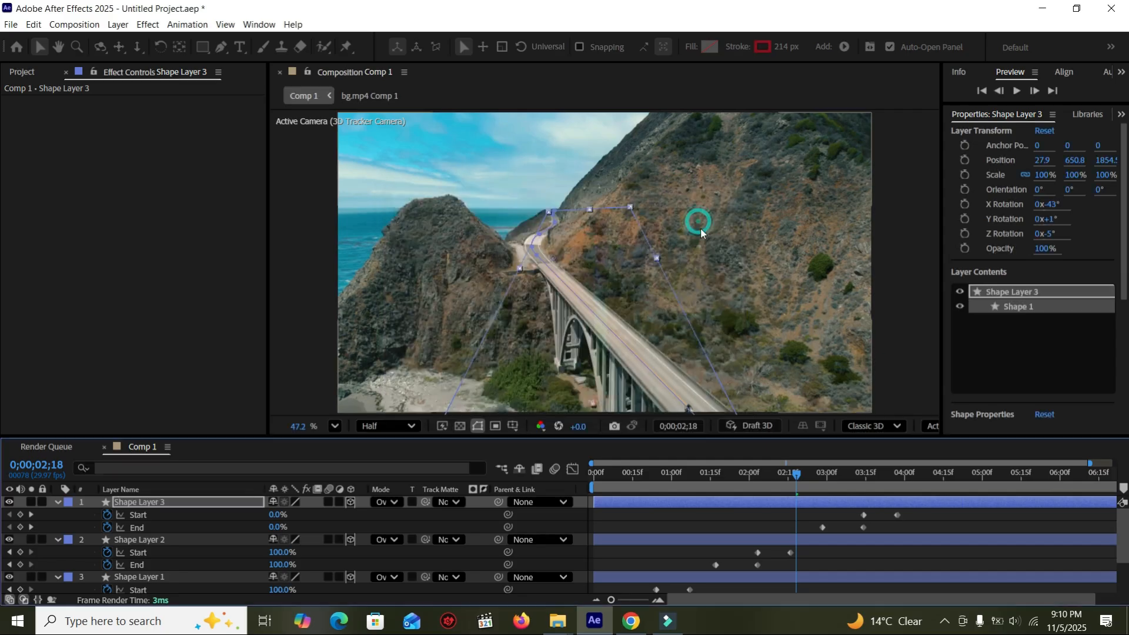
- Scrub to 0;00;03;13 and deselect all layers to inspect the red path's alignment with the road
{"action": "left_click", "coordinate": [851, 482]}
{"action": "mouse_move", "coordinate": [855, 478]}
{"action": "left_mouse_down"}
{"action": "mouse_move", "coordinate": [876, 481]}
{"action": "mouse_move", "coordinate": [862, 482]}
{"action": "left_mouse_up"}
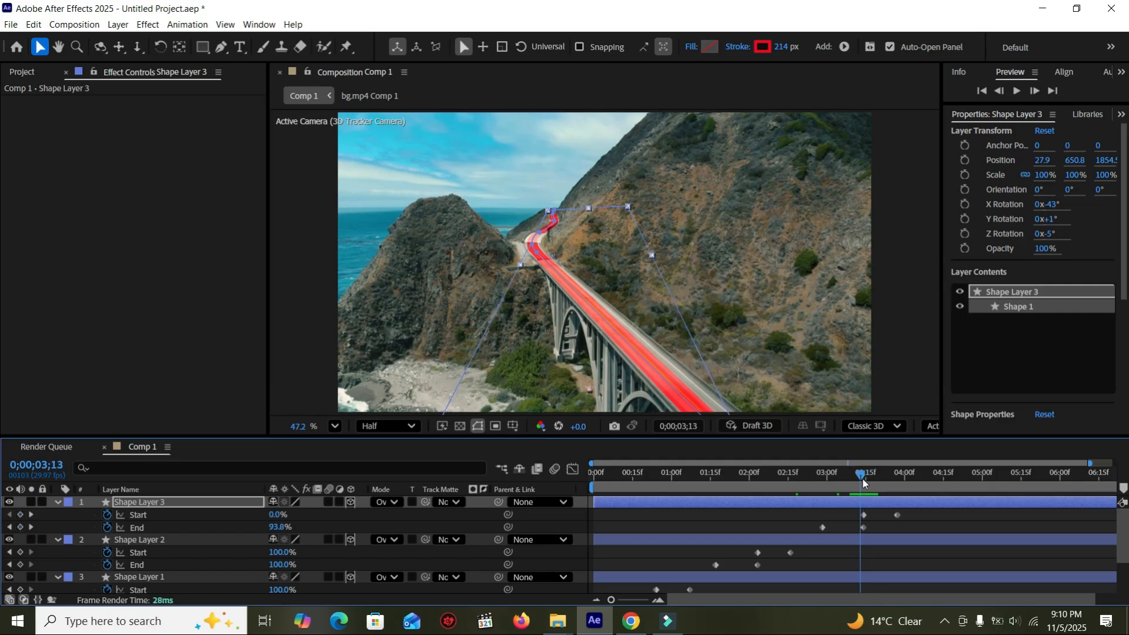
{"action": "left_click", "coordinate": [335, 426]}
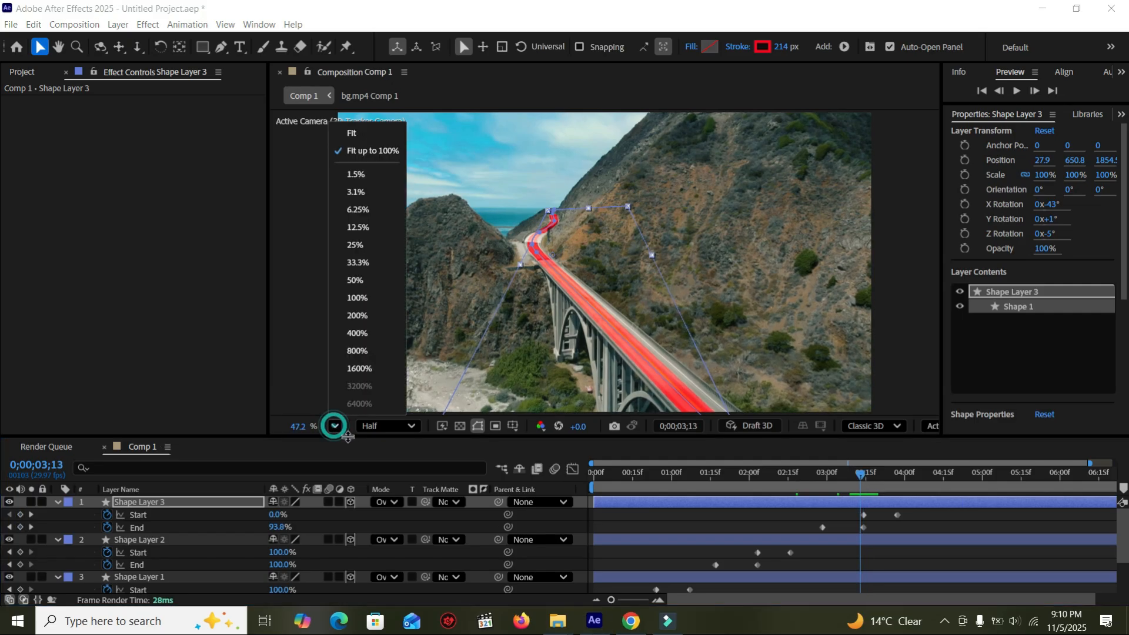
{"action": "left_click", "coordinate": [899, 303]}
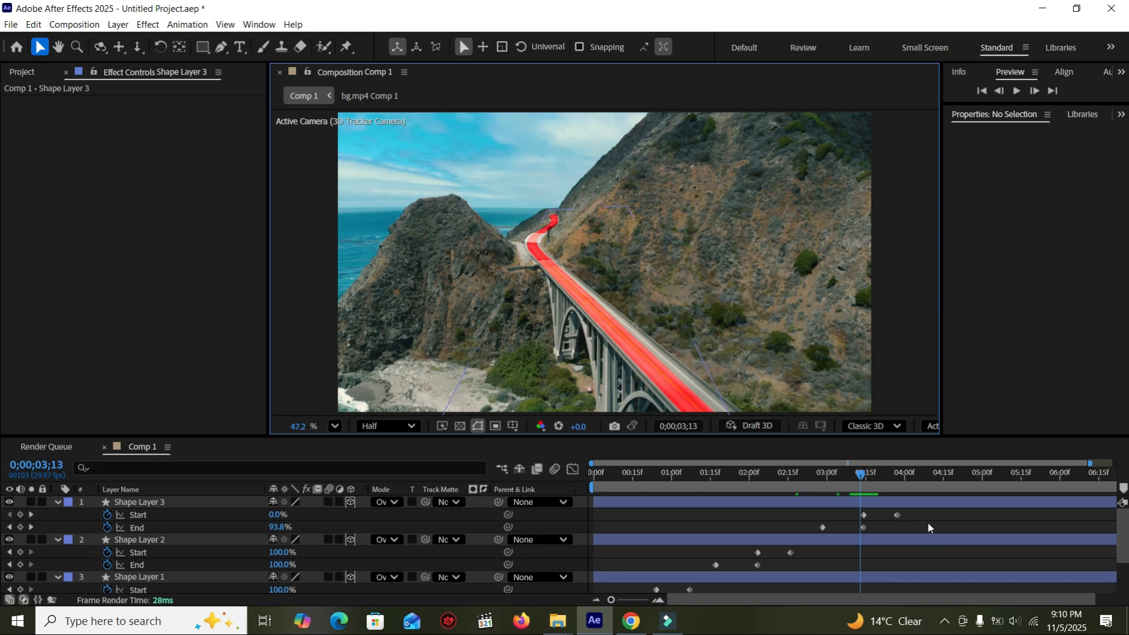
{"action": "left_click", "coordinate": [236, 576]}
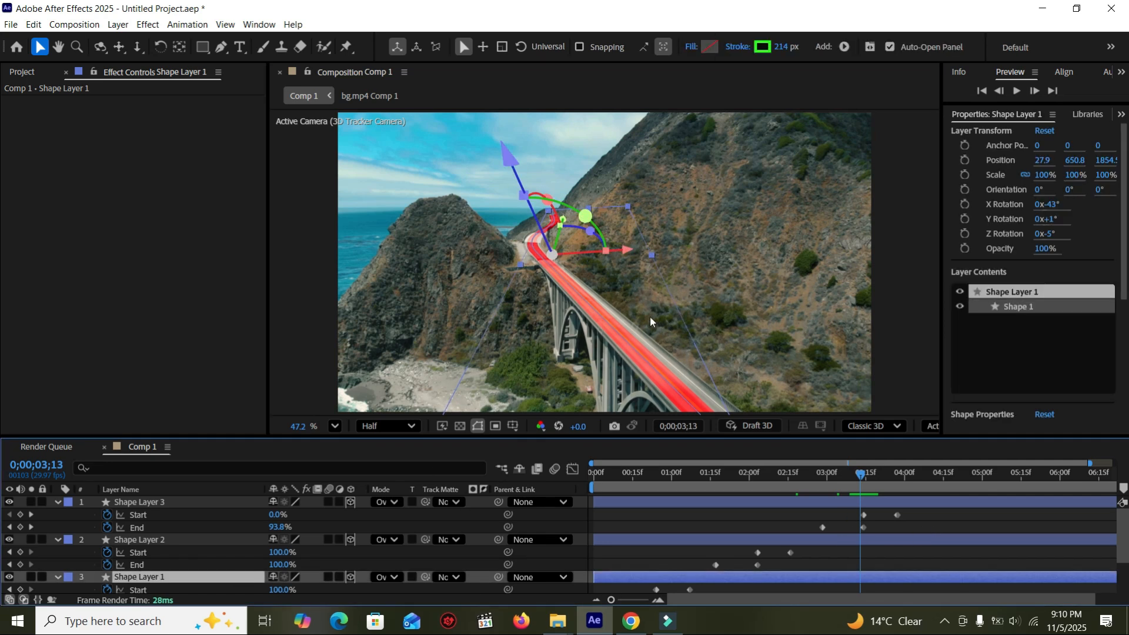
{"action": "scroll", "coordinate": [227, 573], "scroll_direction": "down", "scroll_amount": 2}
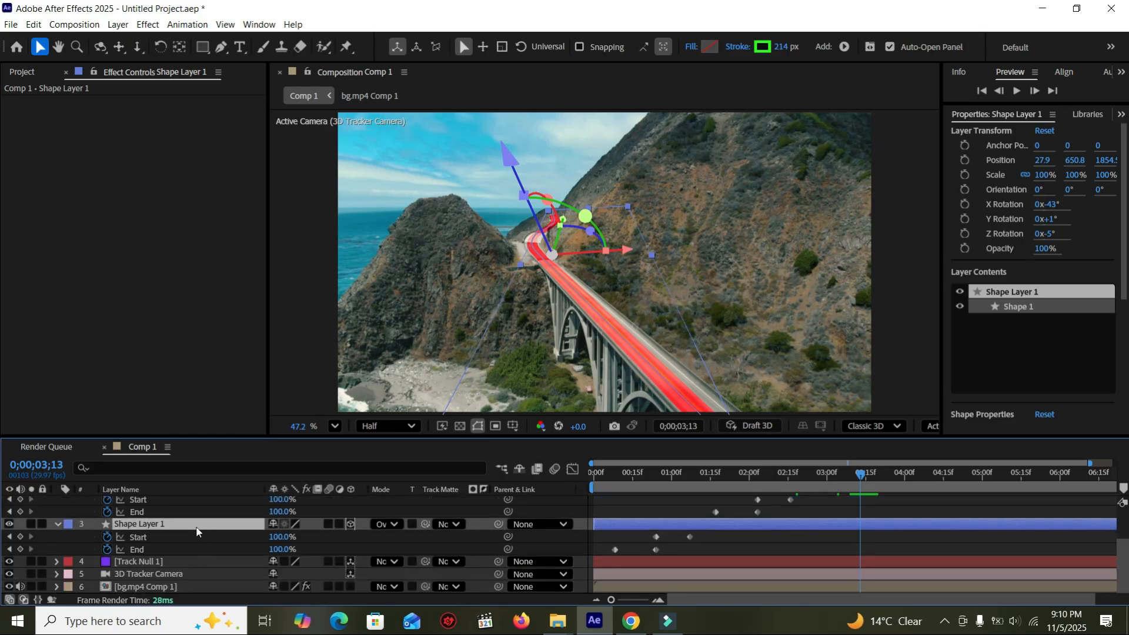
{"action": "key", "text": "r"}
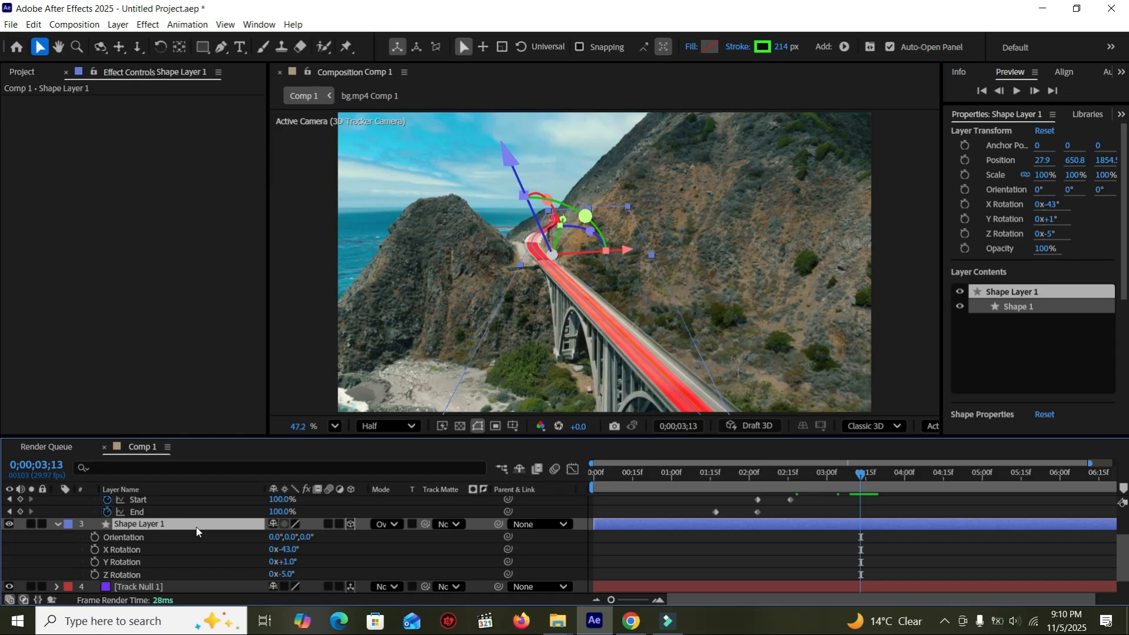
{"action": "left_click_drag", "start_coordinate": [286, 574], "coordinate": [284, 574]}
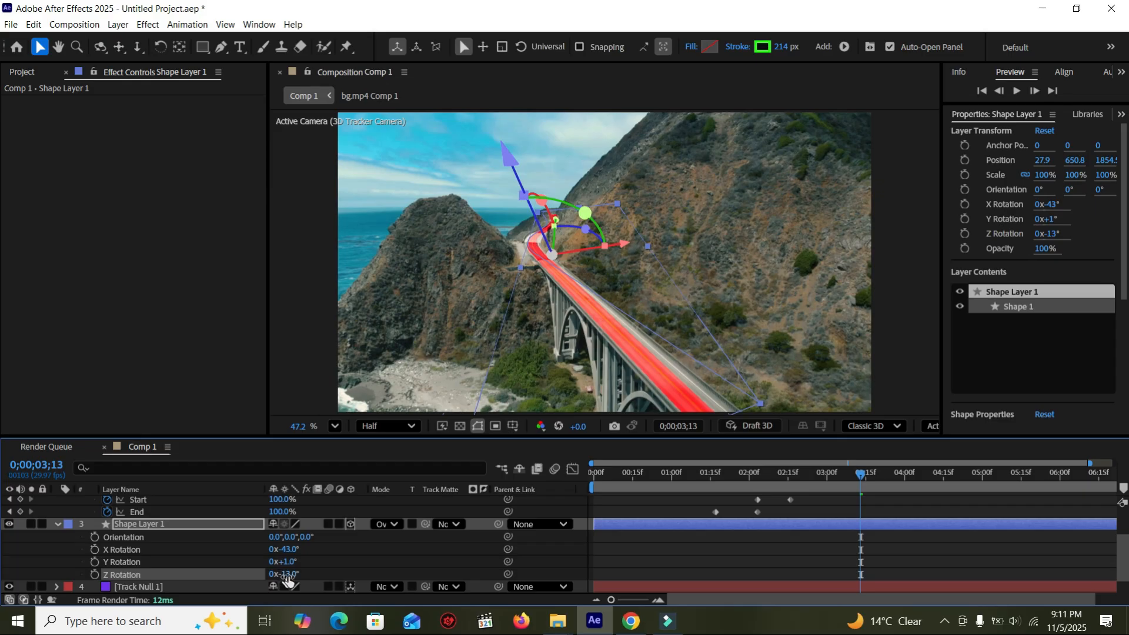
{"action": "key", "text": "ctrl+z"}
- Scrub to 0;00;03;09 and set Shape Layer 3's Z Rotation to -6° to align the red path with the road
{"action": "left_click_drag", "start_coordinate": [617, 476], "coordinate": [852, 524]}
{"action": "scroll", "coordinate": [234, 521], "scroll_direction": "up", "scroll_amount": 3}
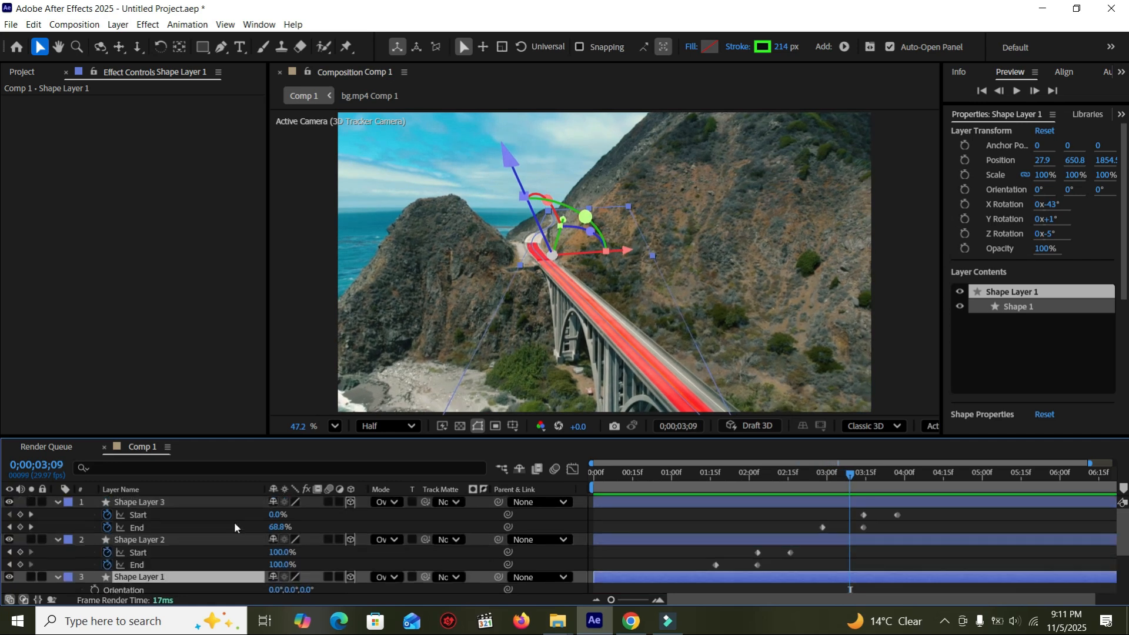
{"action": "left_click", "coordinate": [214, 503]}
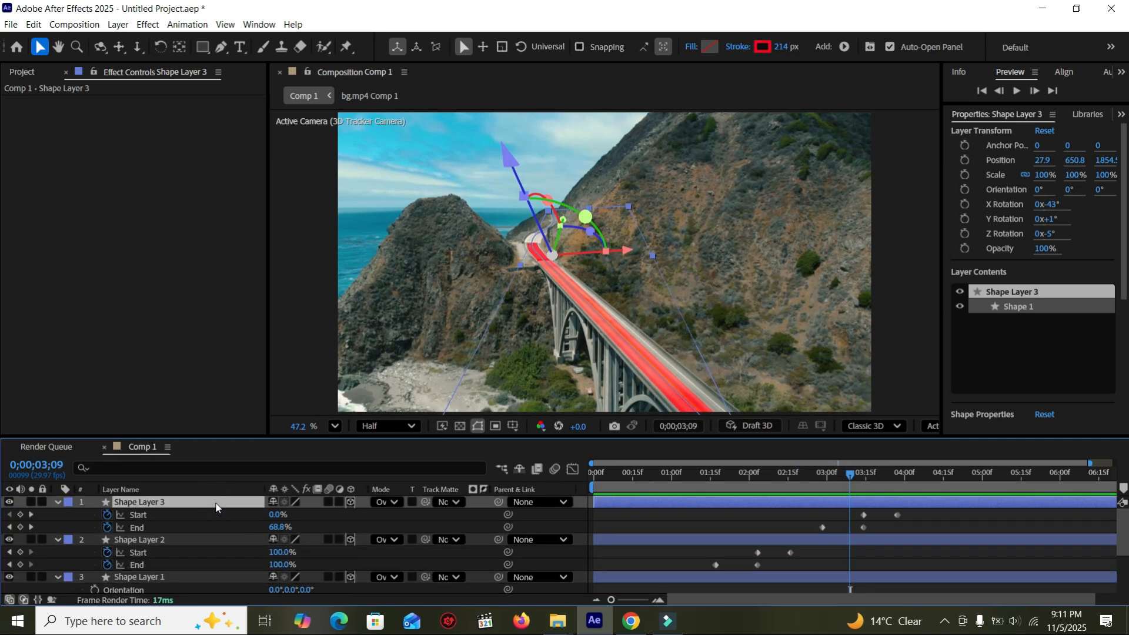
{"action": "key", "text": "r"}
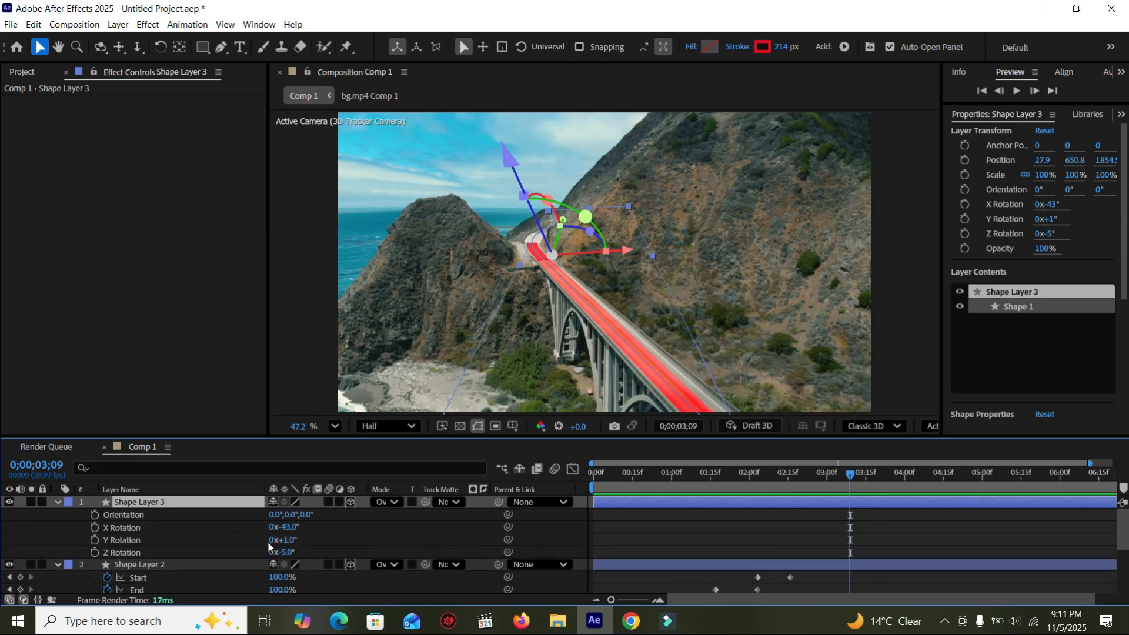
{"action": "left_click_drag", "start_coordinate": [294, 552], "coordinate": [291, 552]}
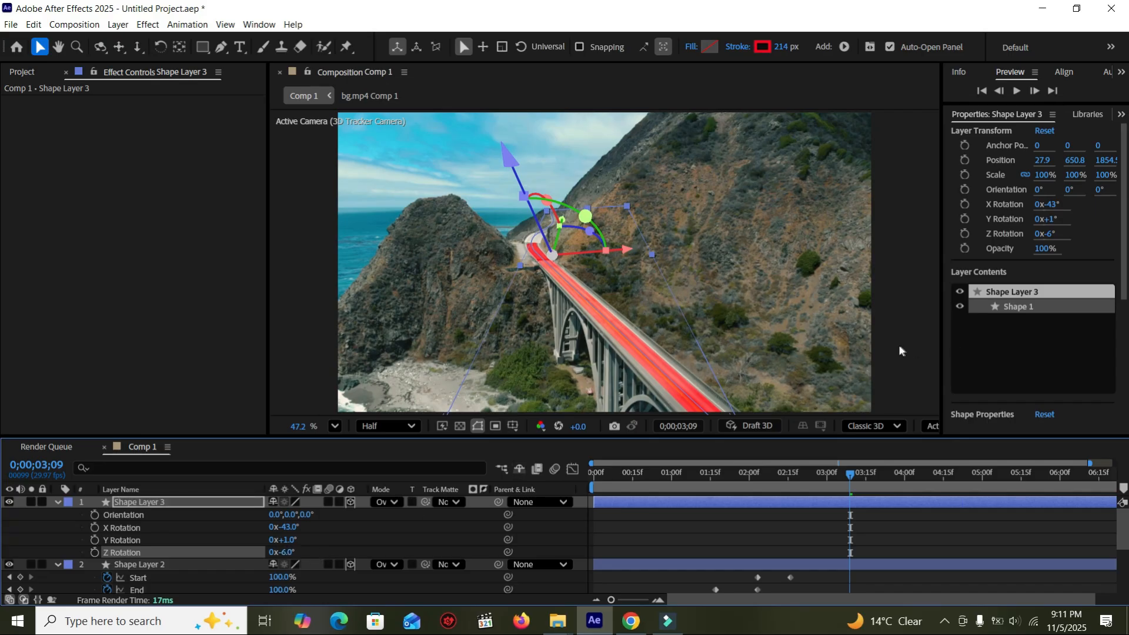
- Play the composition from the beginning twice to check the green, blue and red path animations in sequence
{"action": "left_click", "coordinate": [985, 92]}
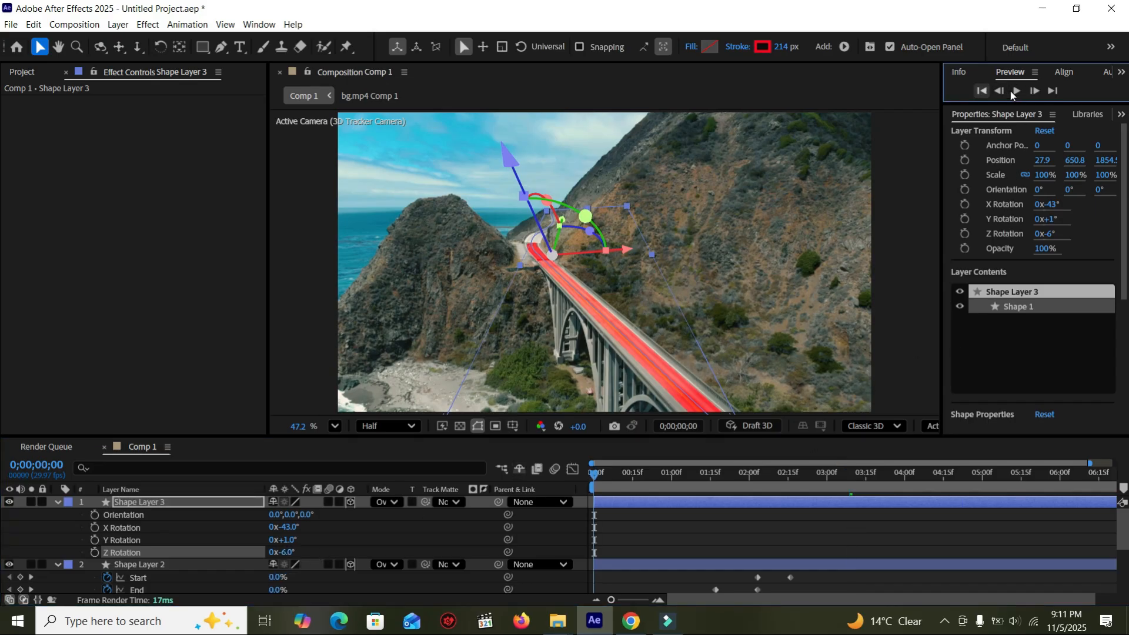
{"action": "left_click", "coordinate": [1014, 91]}
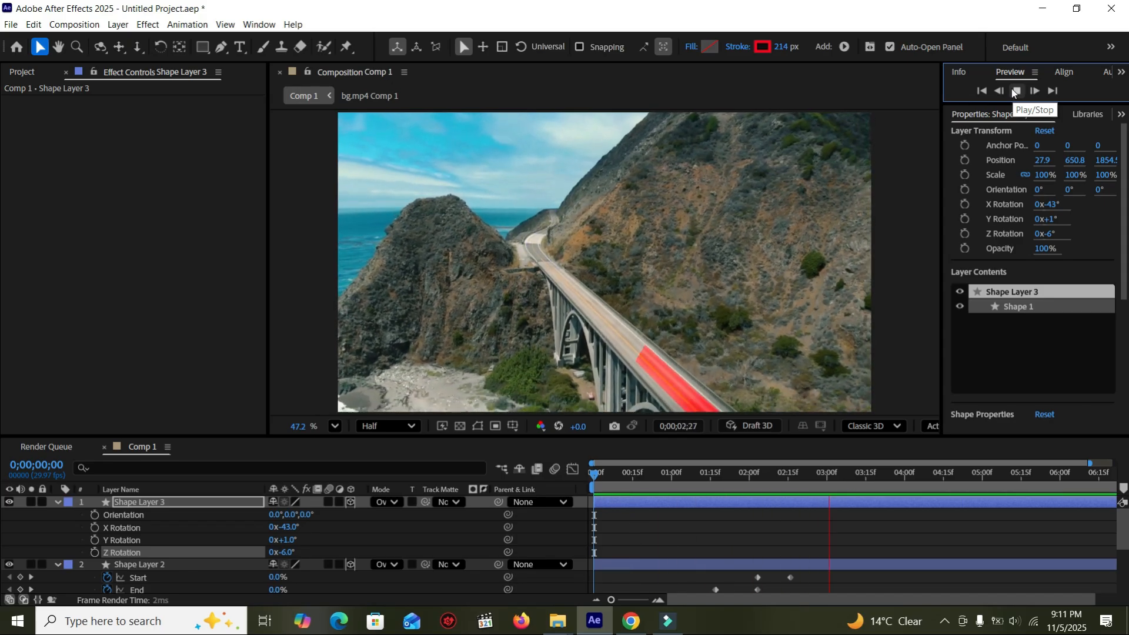
{"action": "key", "text": "space"}
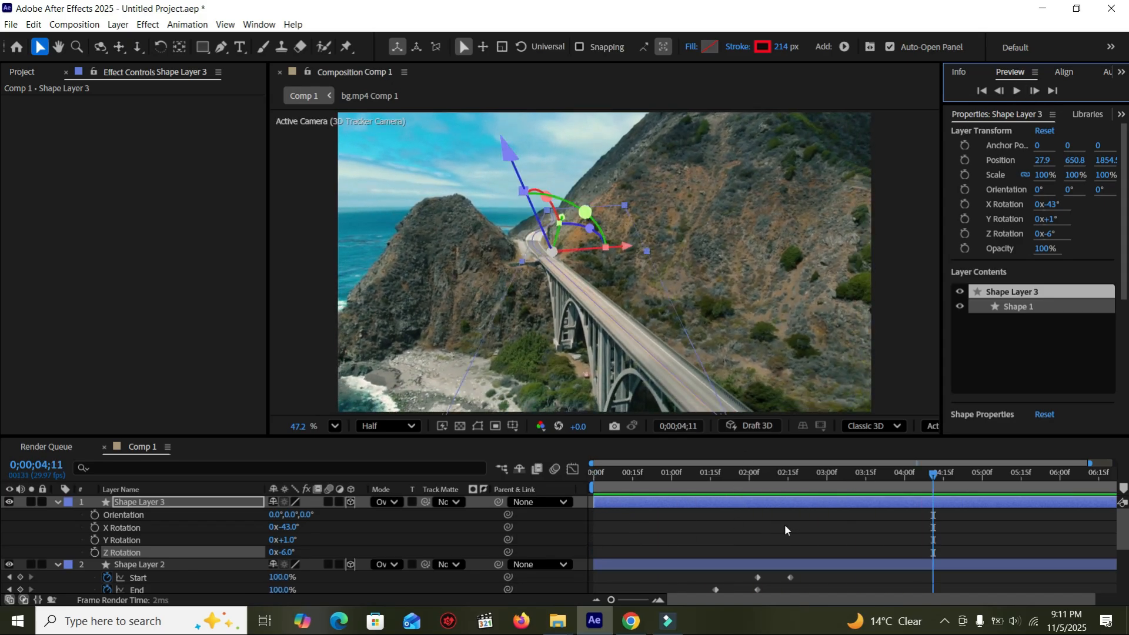
{"action": "left_click", "coordinate": [980, 90]}
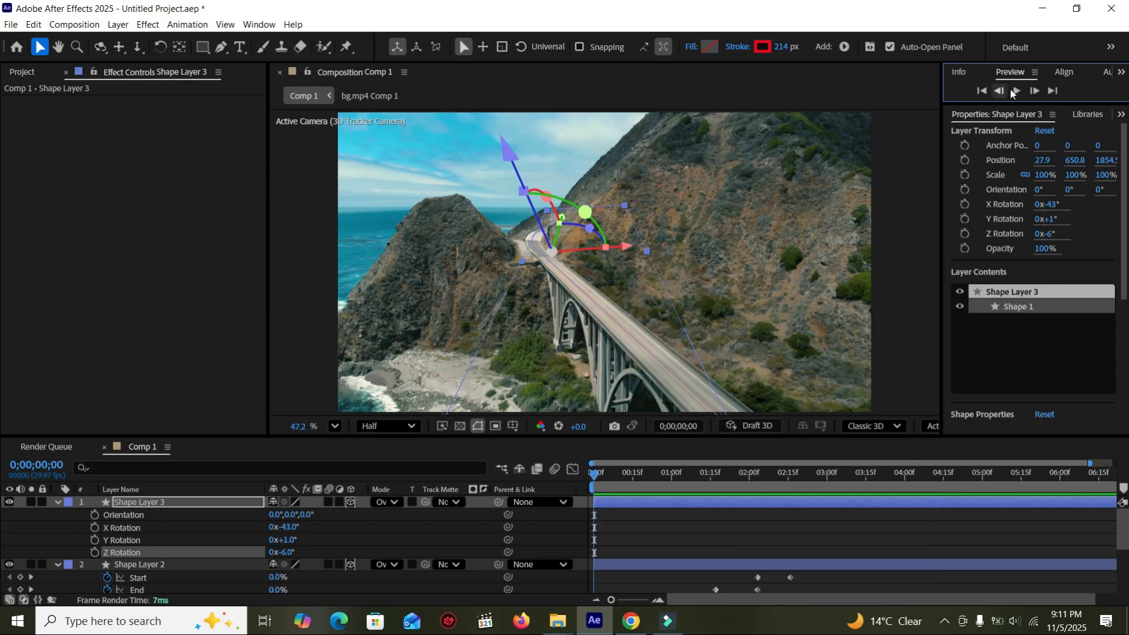
{"action": "left_click", "coordinate": [1017, 90]}
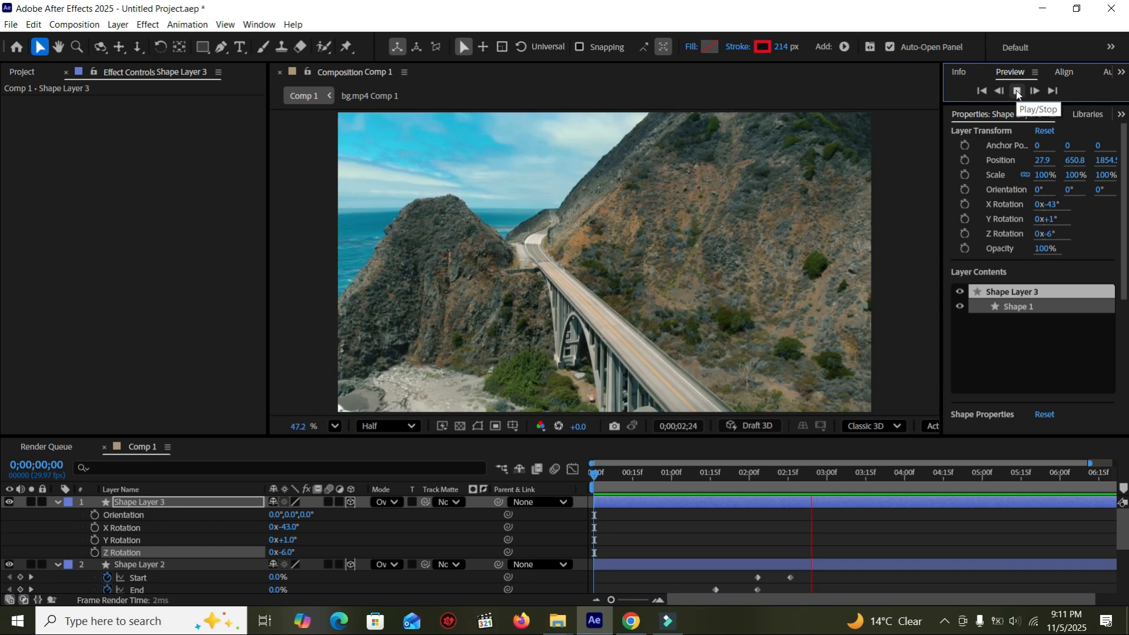
{"action": "left_click", "coordinate": [1017, 90]}
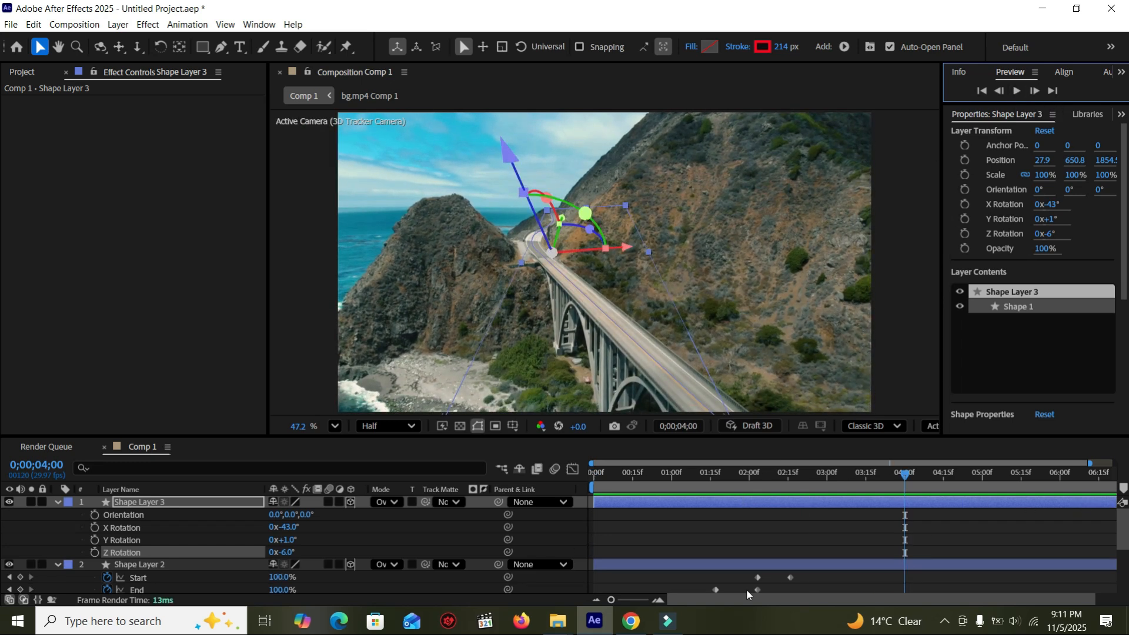
- Shorten the work area to end just after 0;00;04;00 and reveal Shape Layer 3's keyframes
{"action": "left_click_drag", "start_coordinate": [612, 600], "coordinate": [606, 599]}
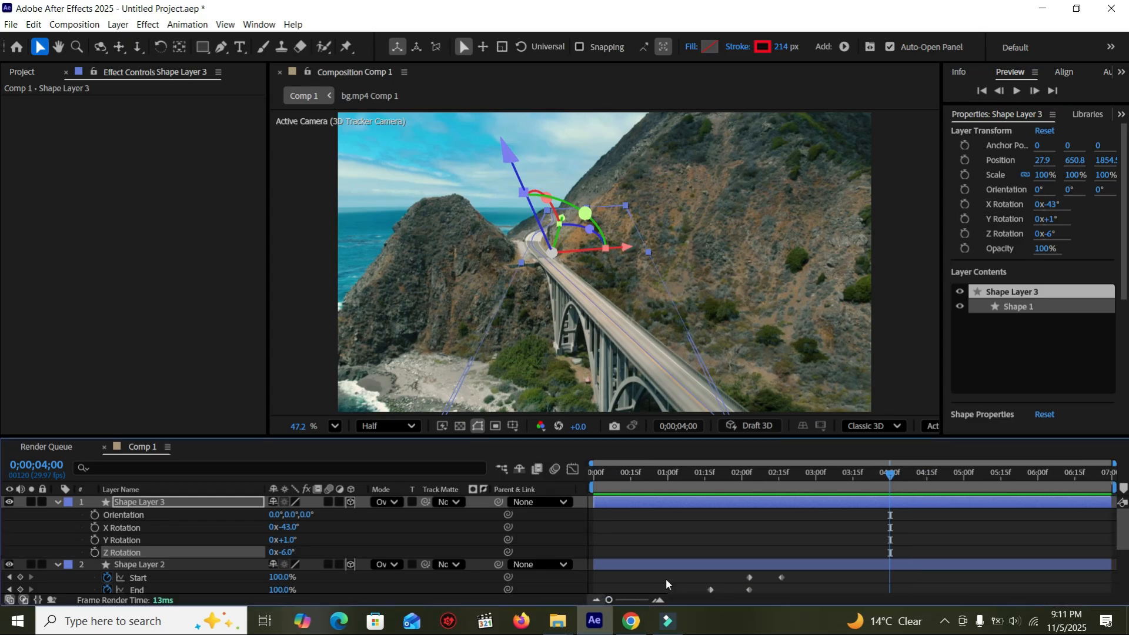
{"action": "left_click_drag", "start_coordinate": [1116, 497], "coordinate": [888, 496]}
{"action": "left_click", "coordinate": [113, 503]}
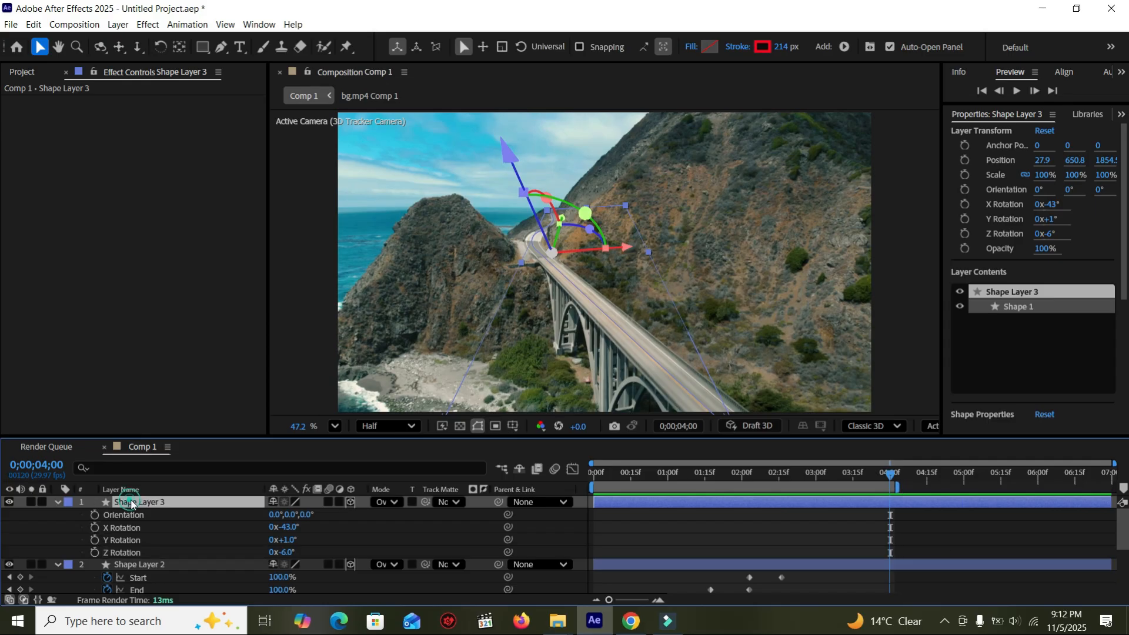
{"action": "key", "text": "u"}
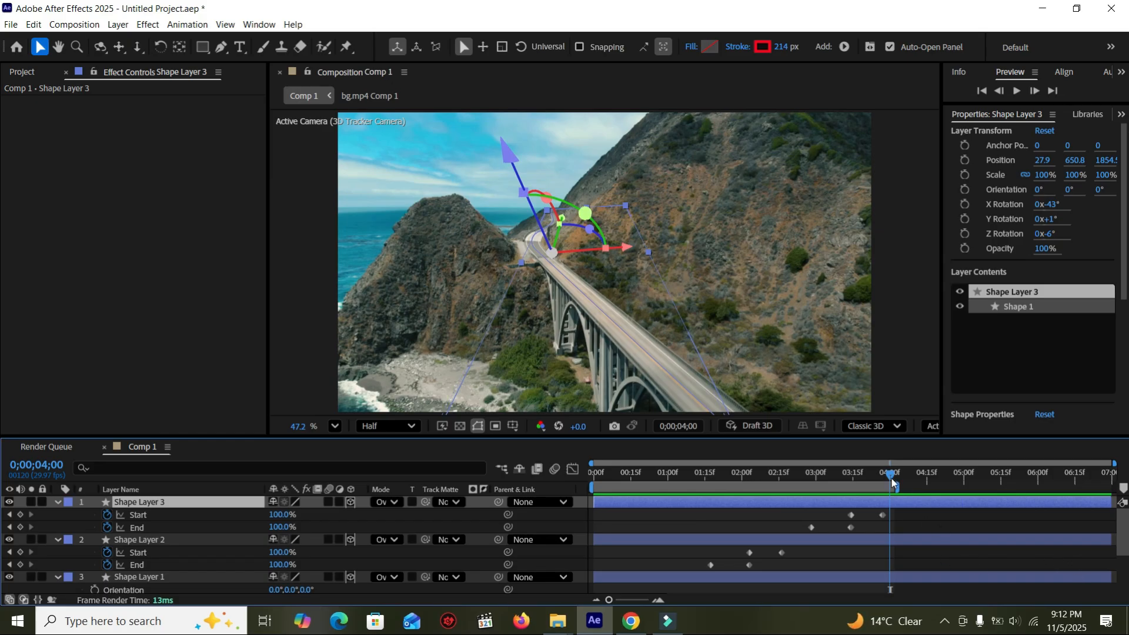
- Extend the end of the work area to about 0;00;04;15 and play the composition repeatedly to check the path animations
{"action": "left_click_drag", "start_coordinate": [894, 486], "coordinate": [925, 491]}
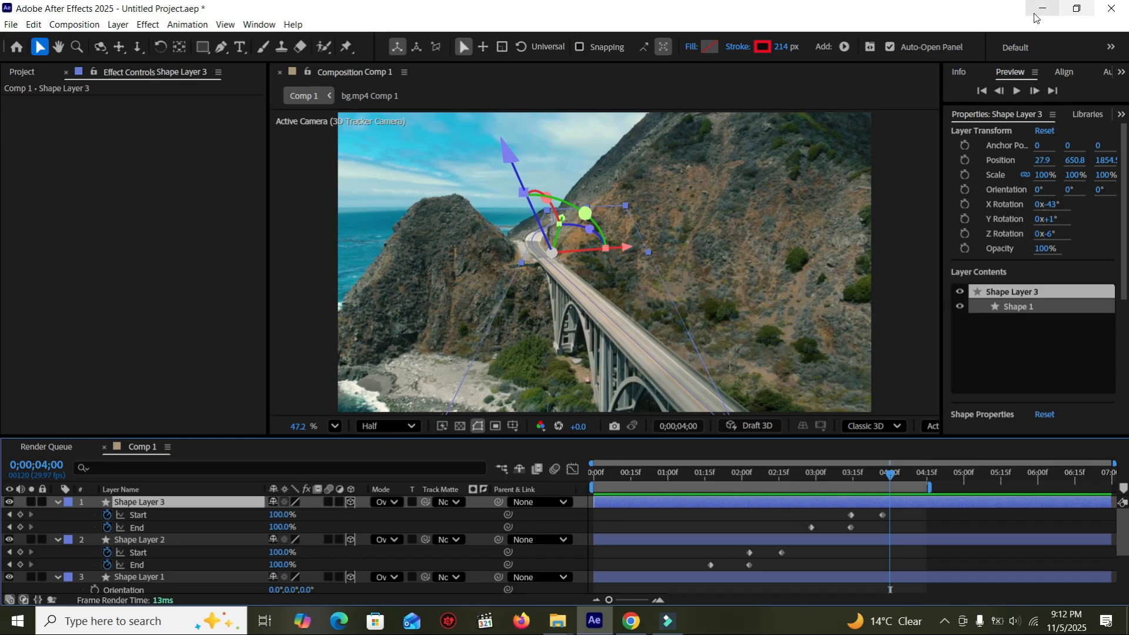
{"action": "left_click", "coordinate": [1018, 91]}
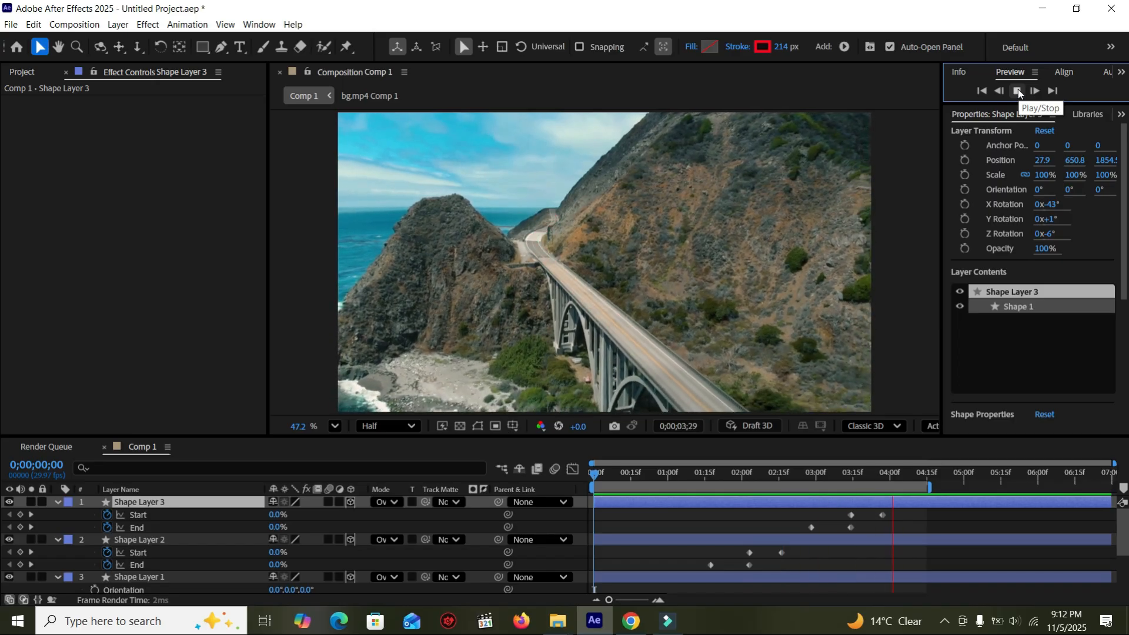
{"action": "left_click", "coordinate": [1017, 91]}
{"action": "left_click", "coordinate": [987, 93]}
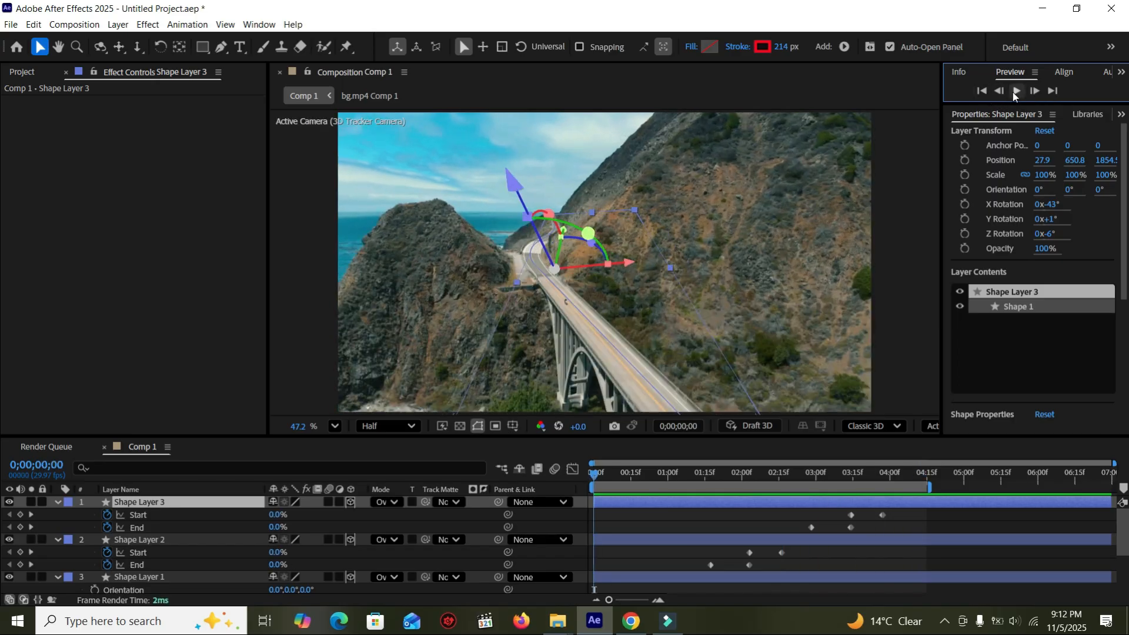
{"action": "left_click", "coordinate": [1015, 92]}
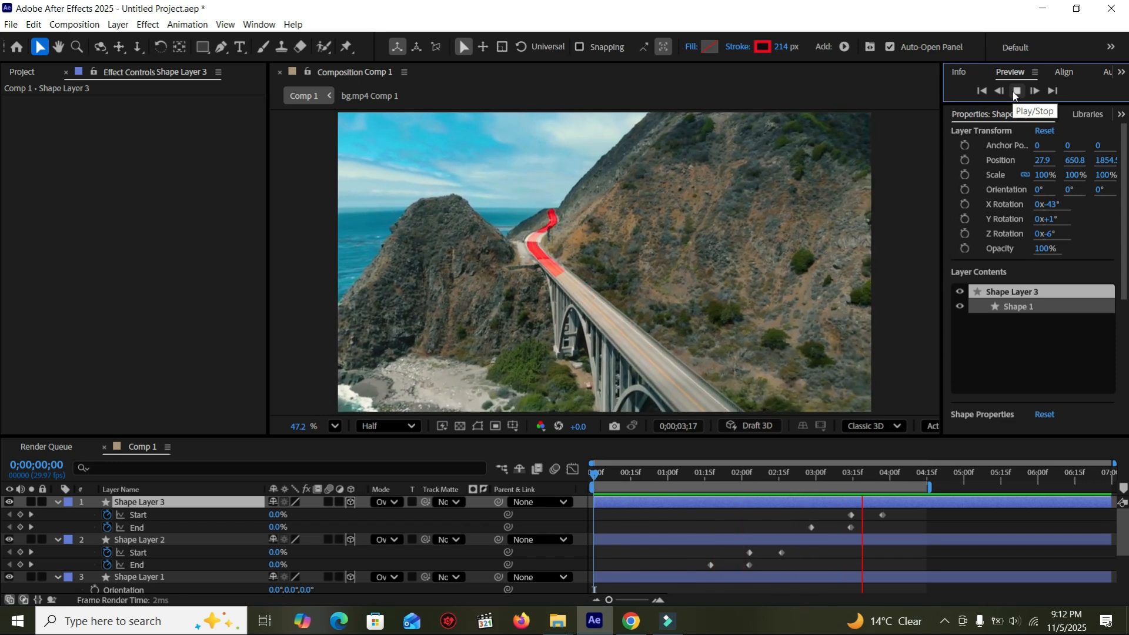
{"action": "left_click", "coordinate": [1015, 91]}
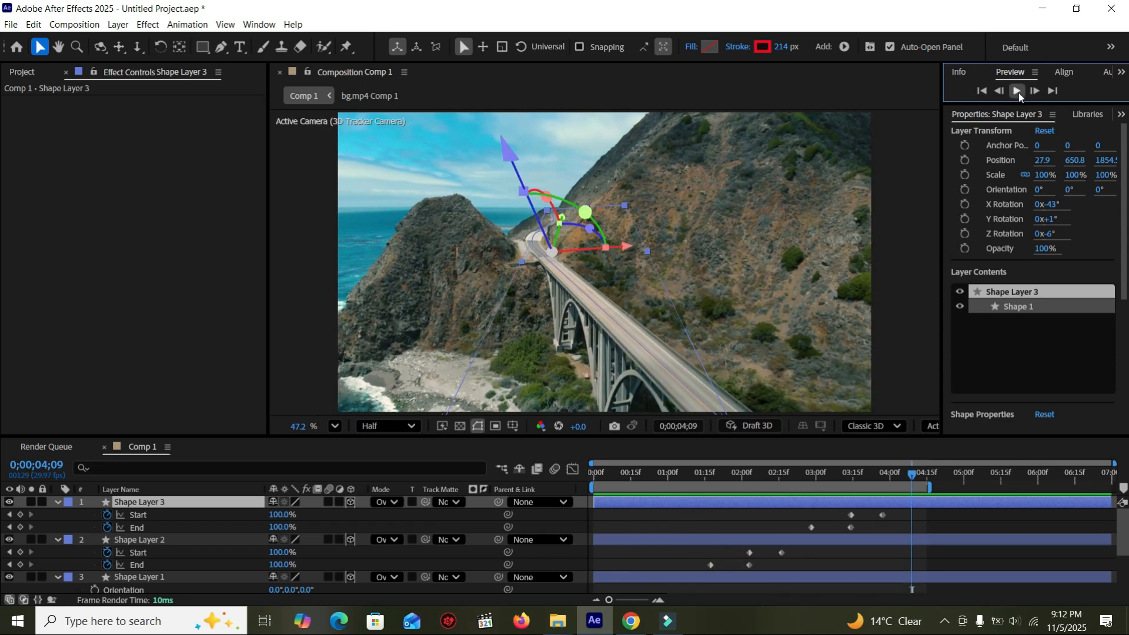
{"action": "left_click", "coordinate": [1017, 92]}
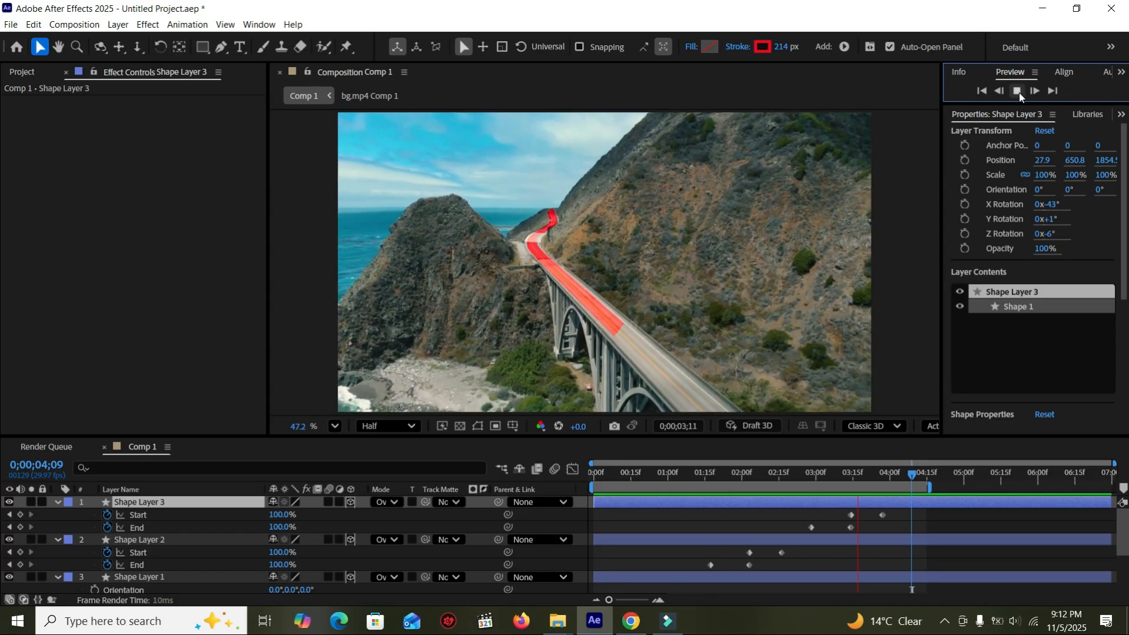
{"action": "left_click", "coordinate": [1018, 92]}
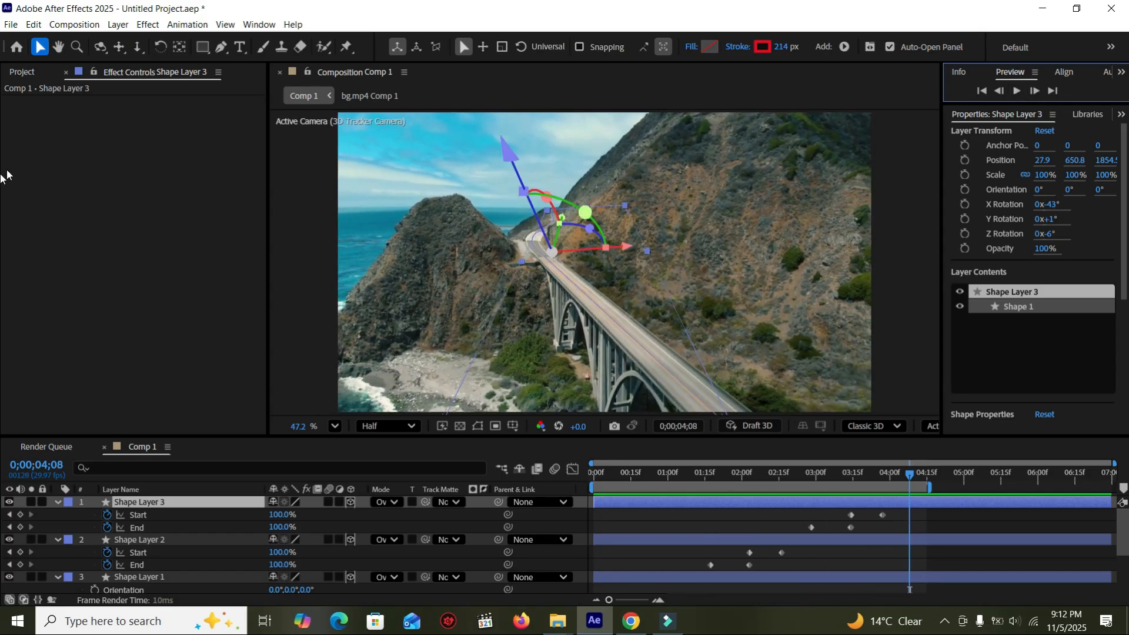
- Show the project items, collapse the properties of all three shape layers in the timeline and deselect everything
{"action": "left_click", "coordinate": [21, 72]}
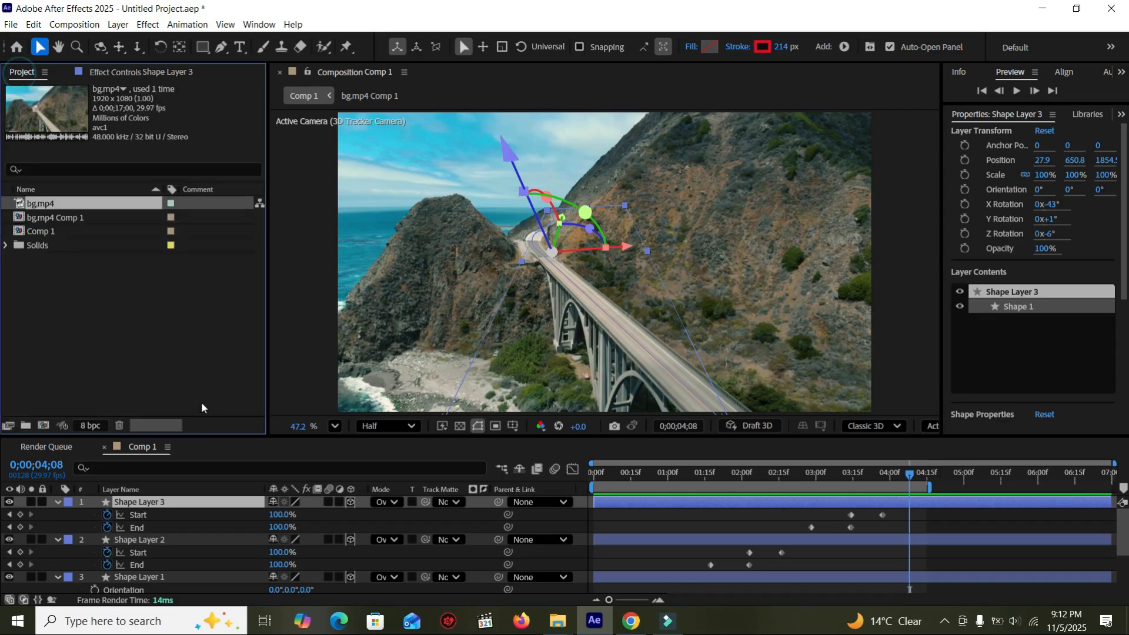
{"action": "left_click", "coordinate": [58, 502]}
{"action": "left_click", "coordinate": [57, 515]}
{"action": "left_click", "coordinate": [59, 527]}
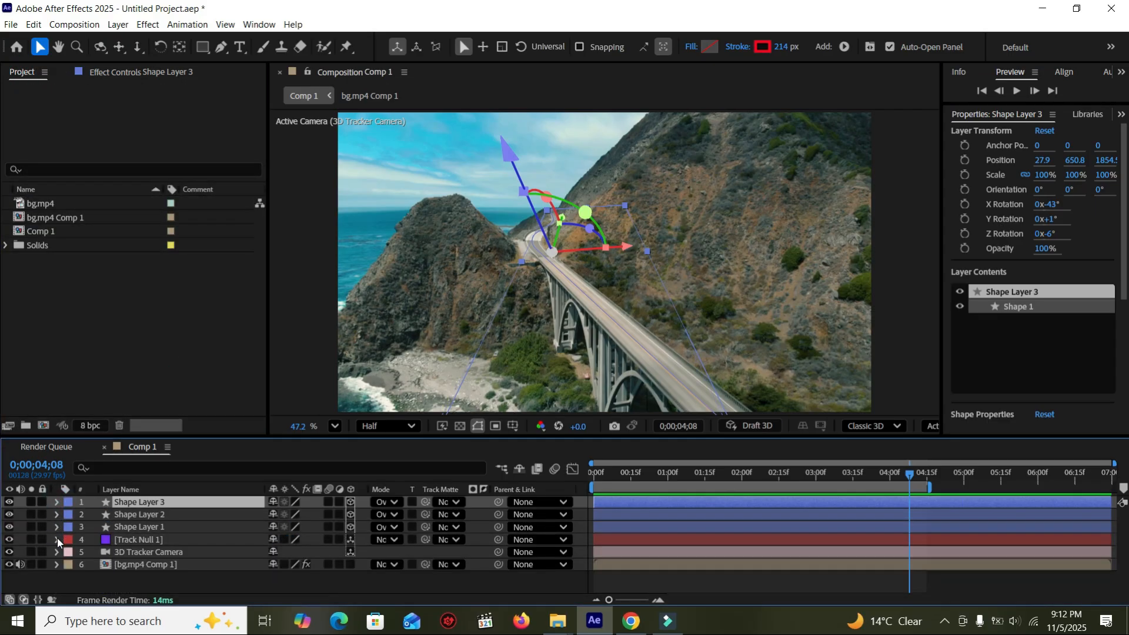
{"action": "left_click", "coordinate": [122, 585]}
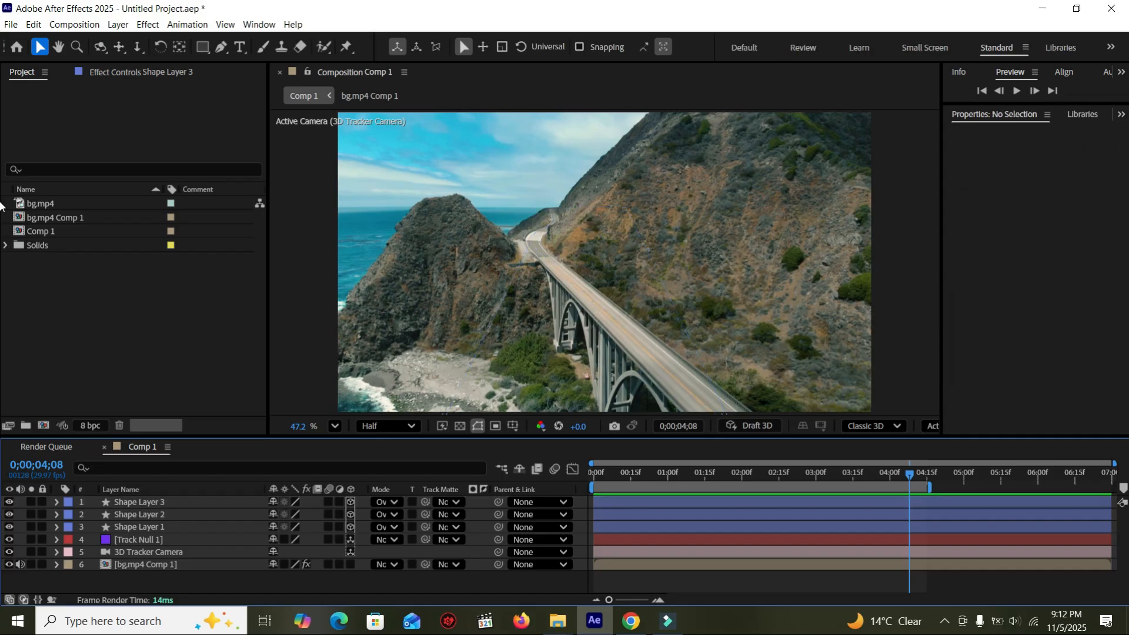
- Play the composition from the beginning with no layer selected to review the finished road path animation
{"action": "left_click", "coordinate": [982, 92]}
{"action": "left_click", "coordinate": [1017, 91]}
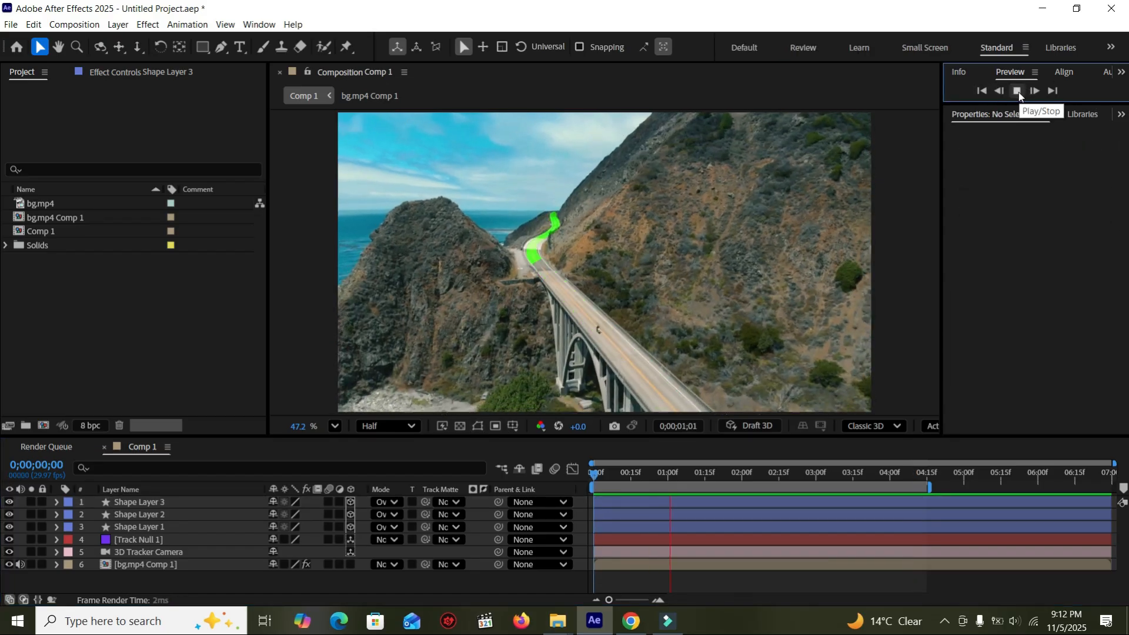